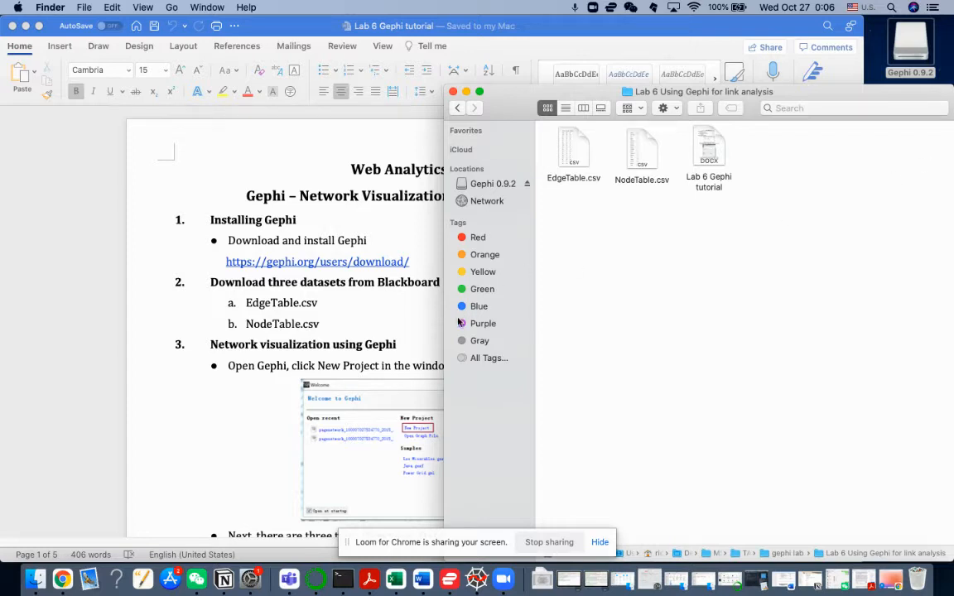
{"action": "left_click", "coordinate": [386, 298]}
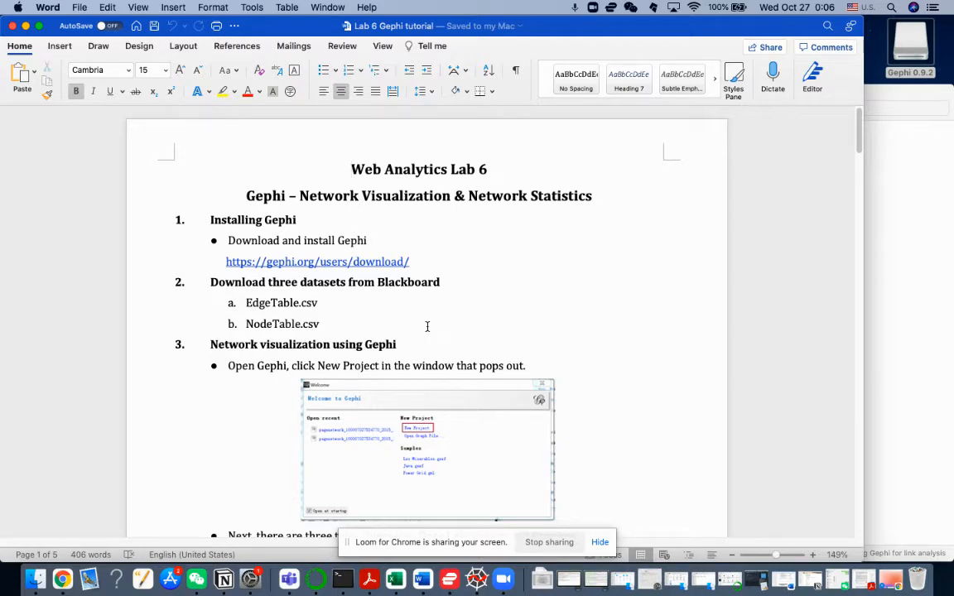
{"action": "scroll", "coordinate": [409, 340], "scroll_direction": "down", "scroll_amount": 3}
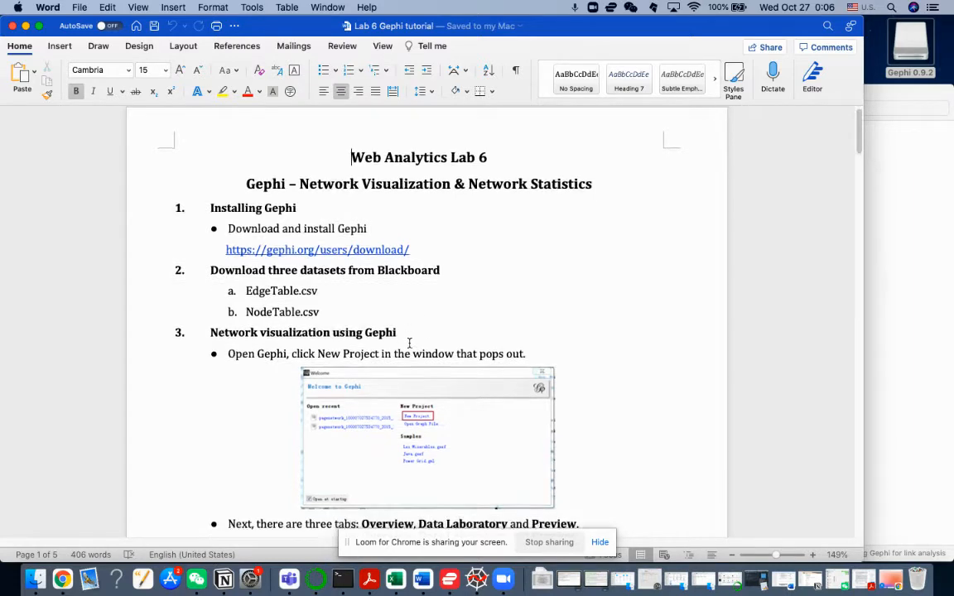
{"action": "scroll", "coordinate": [409, 346], "scroll_direction": "up", "scroll_amount": 3}
Step: Launch Gephi from the mounted Gephi 0.9.2 disk image and create a new project from its welcome window
{"action": "double_click", "coordinate": [917, 36]}
{"action": "left_click", "coordinate": [276, 178]}
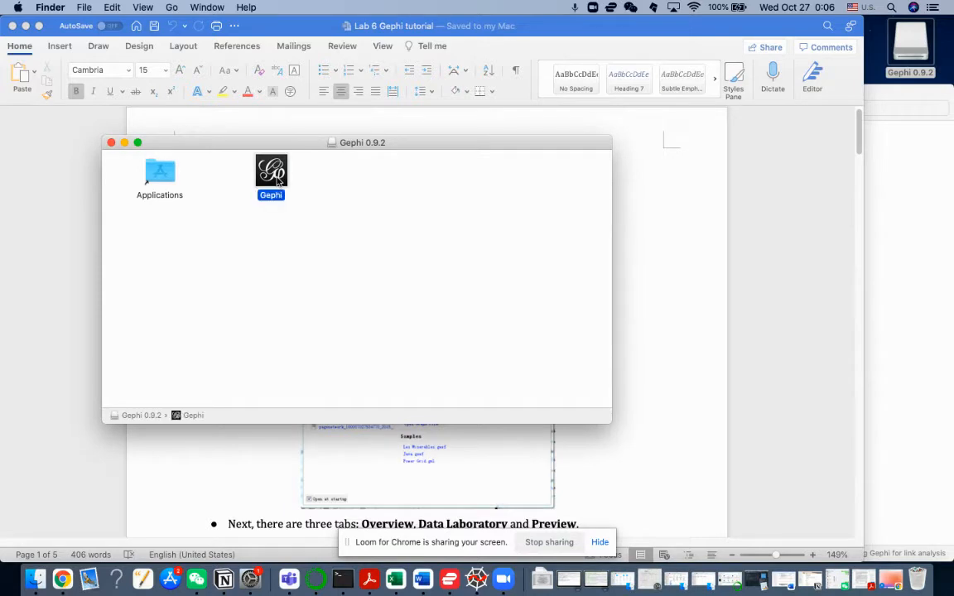
{"action": "double_click", "coordinate": [276, 175]}
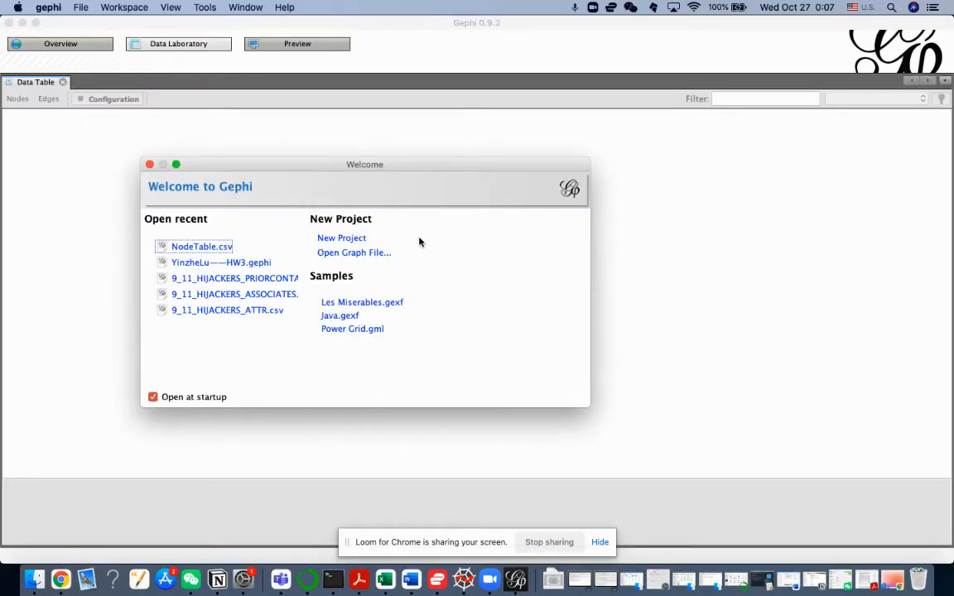
{"action": "left_click_drag", "start_coordinate": [398, 164], "coordinate": [540, 151]}
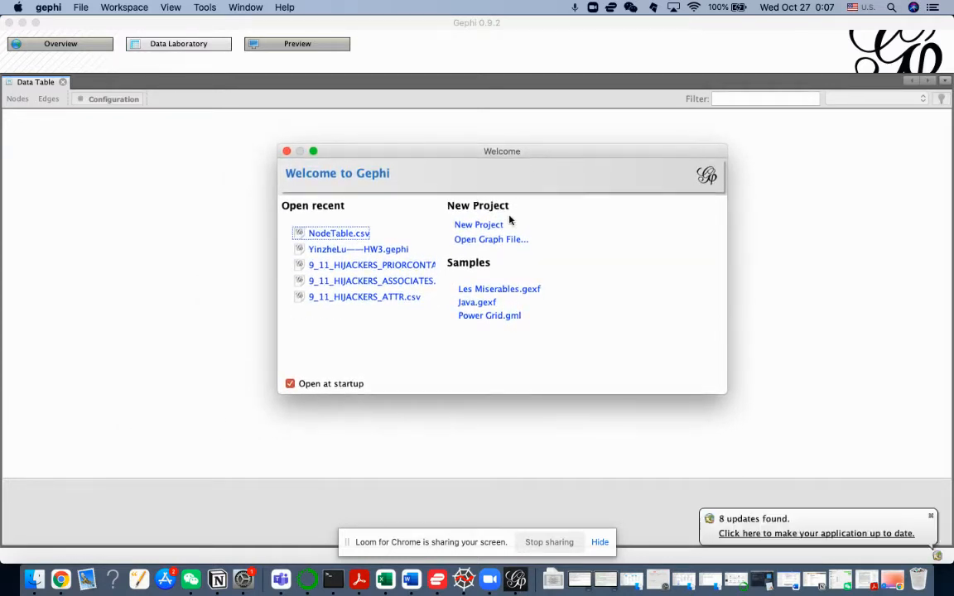
{"action": "left_click", "coordinate": [488, 228]}
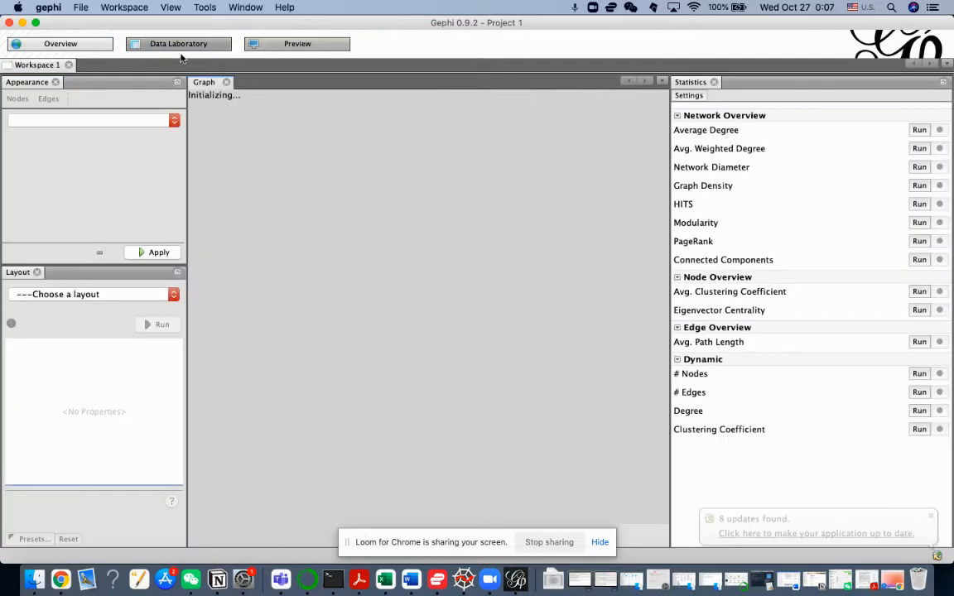
Step: Open NodeTable.csv for spreadsheet import in the Data Laboratory
{"action": "left_click", "coordinate": [173, 50]}
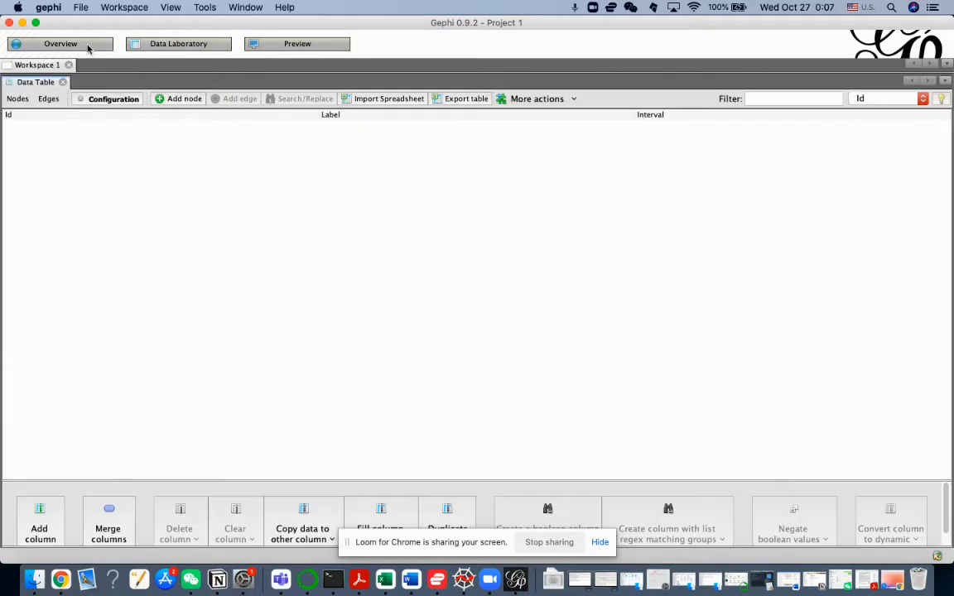
{"action": "left_click", "coordinate": [89, 48]}
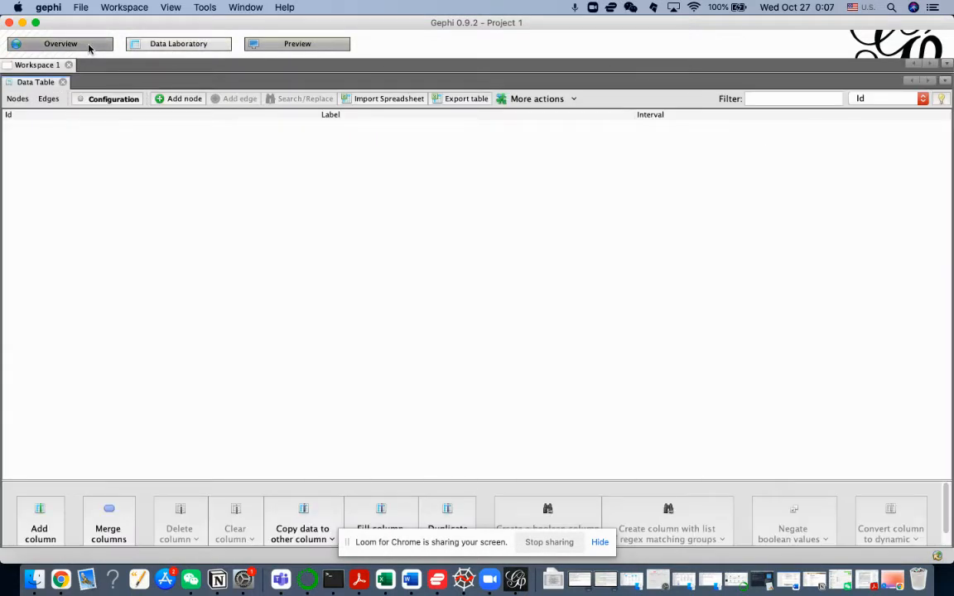
{"action": "left_click", "coordinate": [160, 47]}
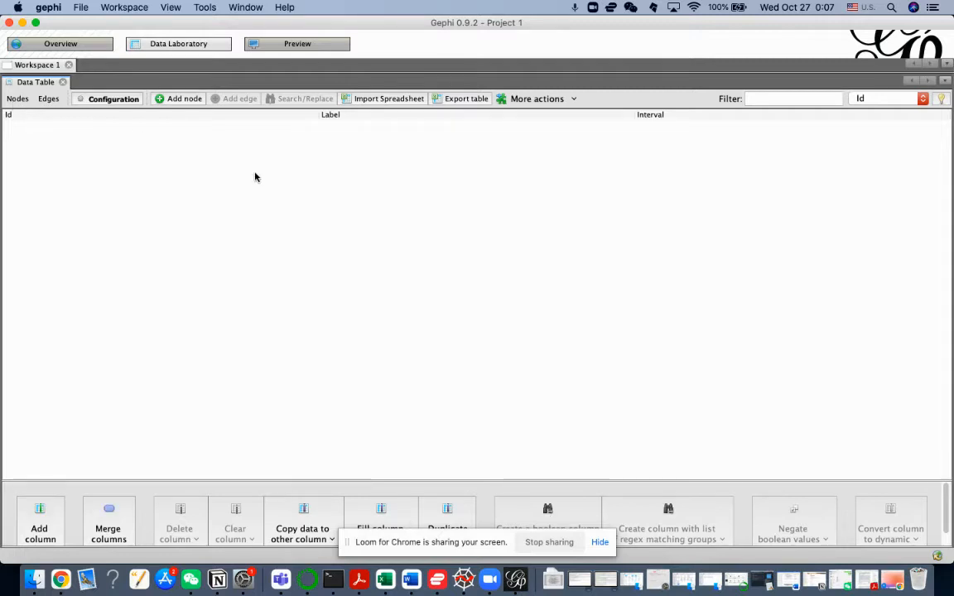
{"action": "left_click", "coordinate": [403, 101]}
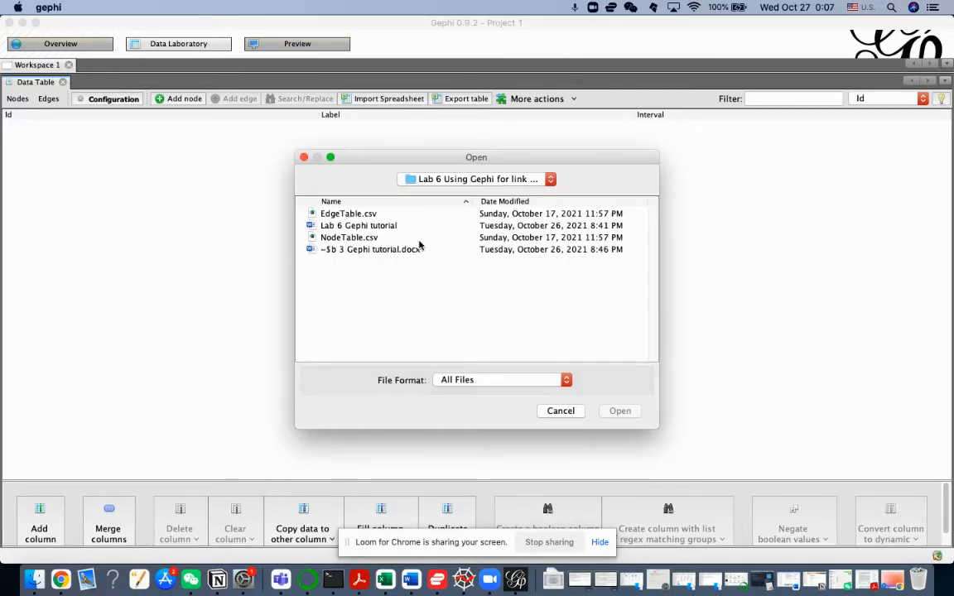
{"action": "left_click", "coordinate": [375, 238]}
{"action": "left_click", "coordinate": [619, 412]}
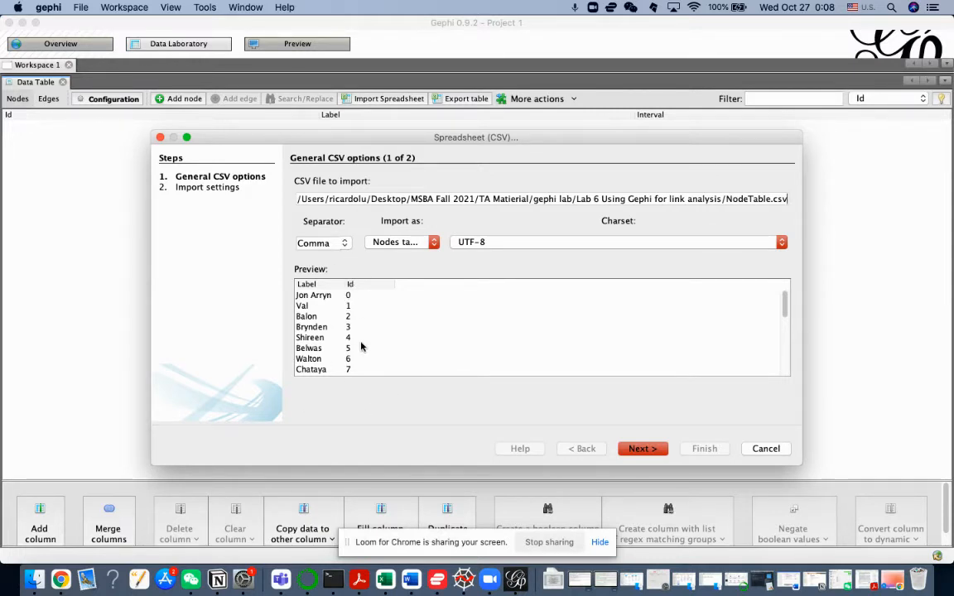
Step: Import the node file as a nodes table, keeping the Label and Id columns and the Intervals time representation
{"action": "left_click", "coordinate": [432, 242]}
{"action": "left_click", "coordinate": [428, 246]}
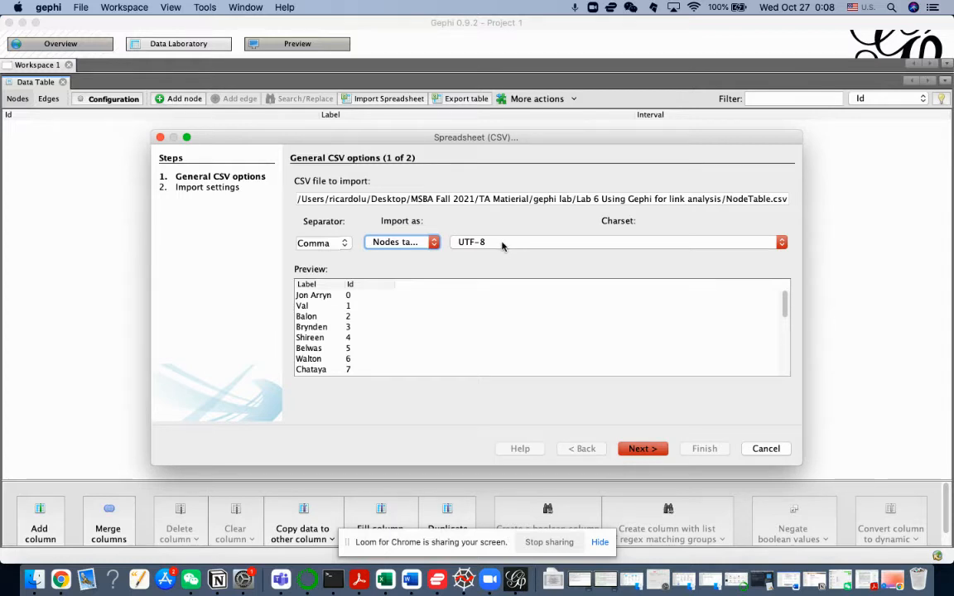
{"action": "left_click", "coordinate": [640, 450]}
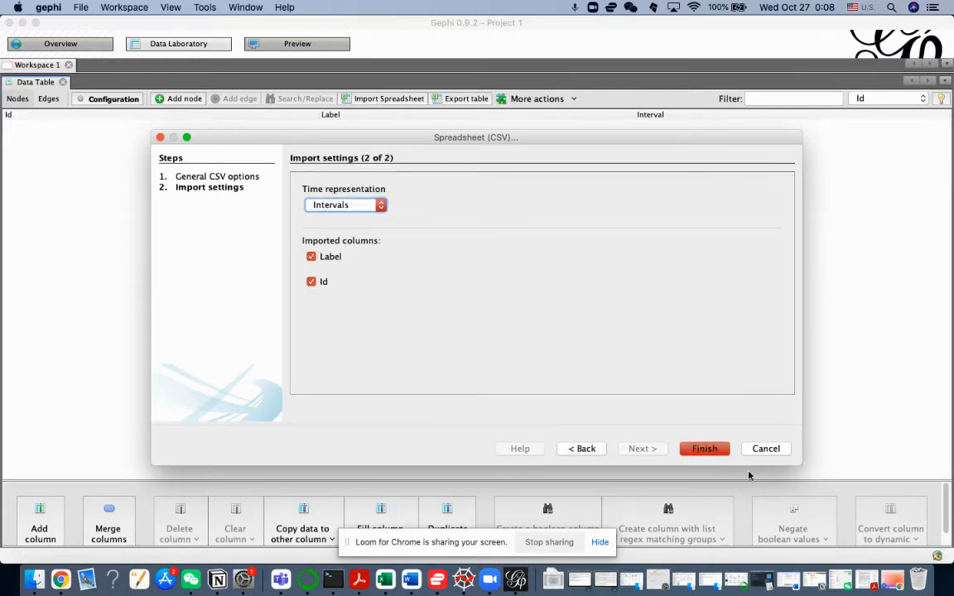
{"action": "left_click", "coordinate": [701, 453]}
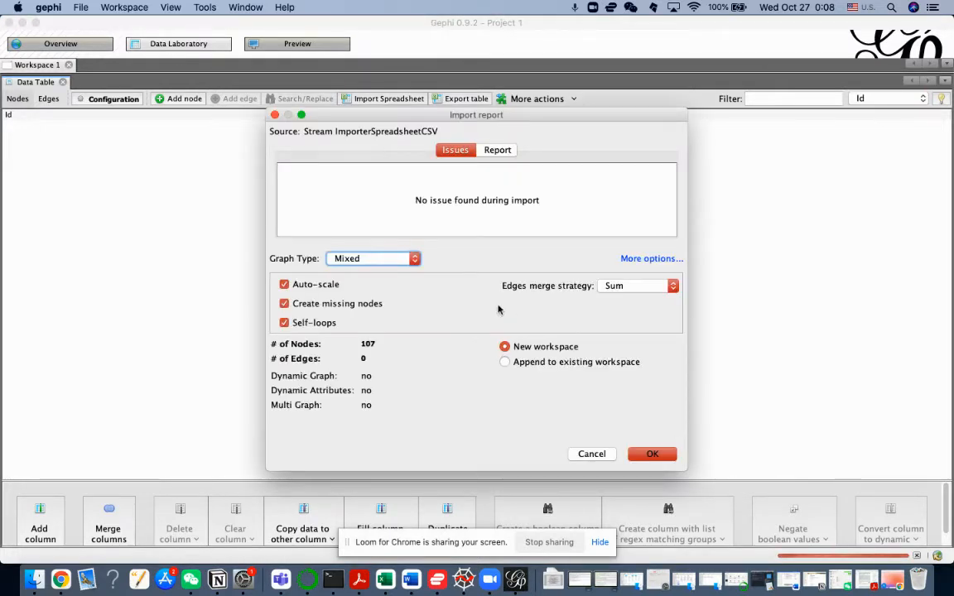
Step: Set the graph type to Undirected and append the imported nodes to the existing workspace
{"action": "left_click", "coordinate": [406, 260]}
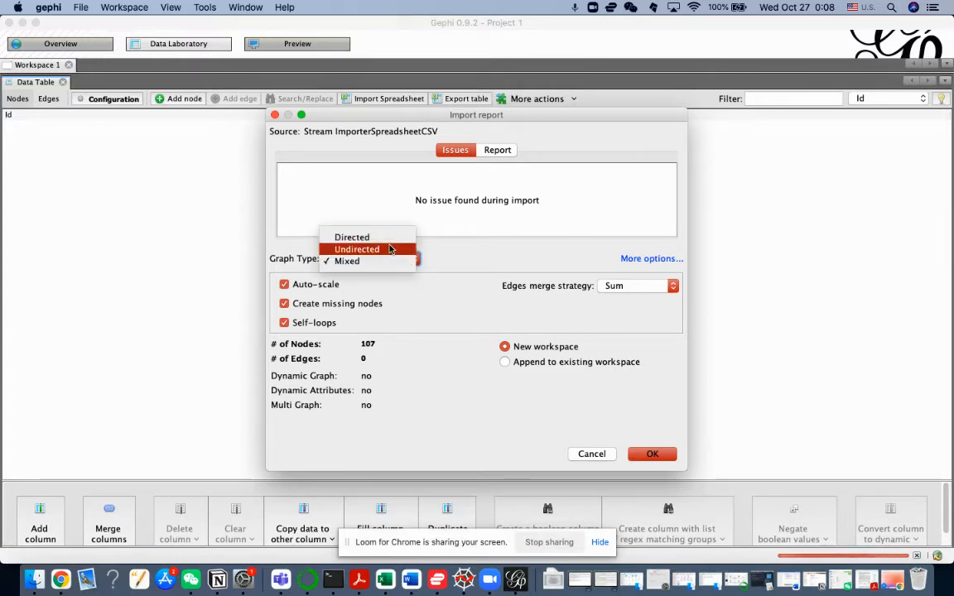
{"action": "left_click", "coordinate": [391, 249]}
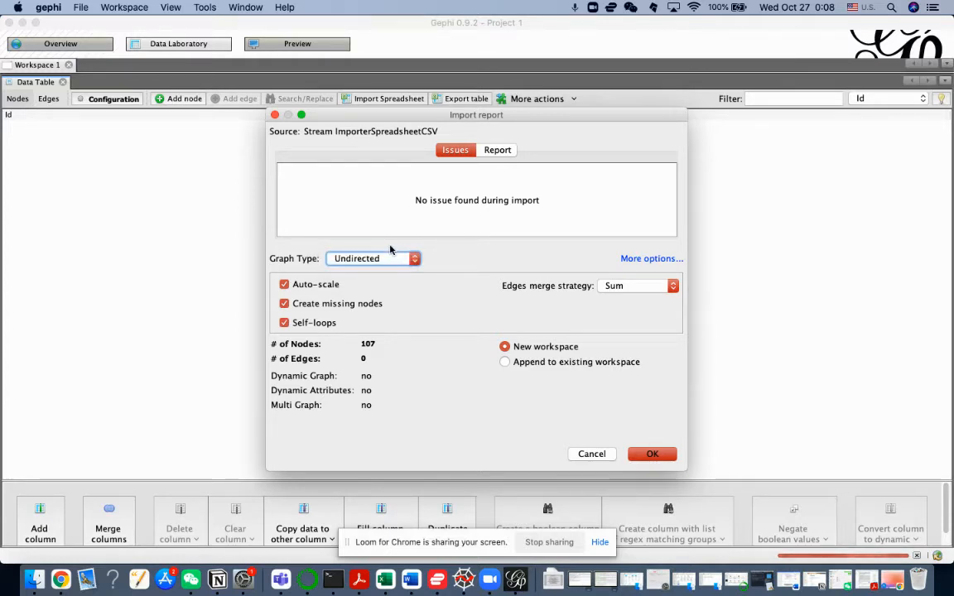
{"action": "left_click", "coordinate": [505, 363]}
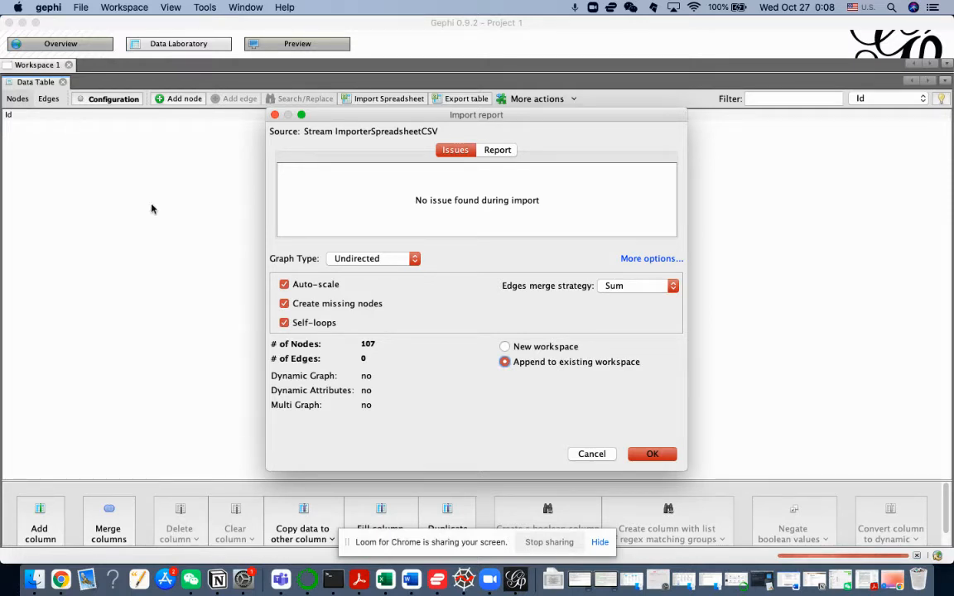
{"action": "left_click", "coordinate": [651, 453]}
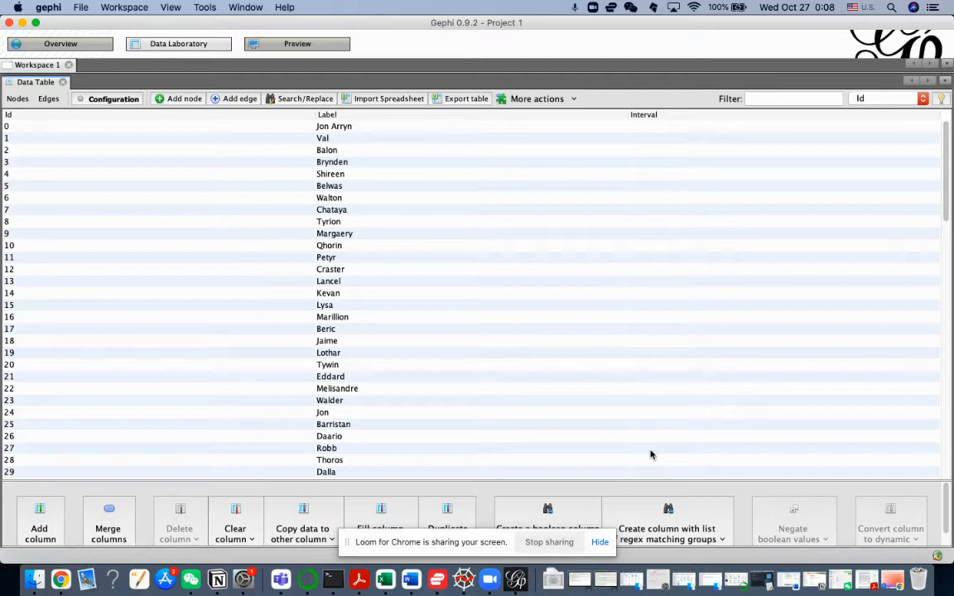
Step: Check the nodes in the graph overview, and open EdgeTable.csv for spreadsheet import from the Data Laboratory's edges table
{"action": "left_click", "coordinate": [57, 45]}
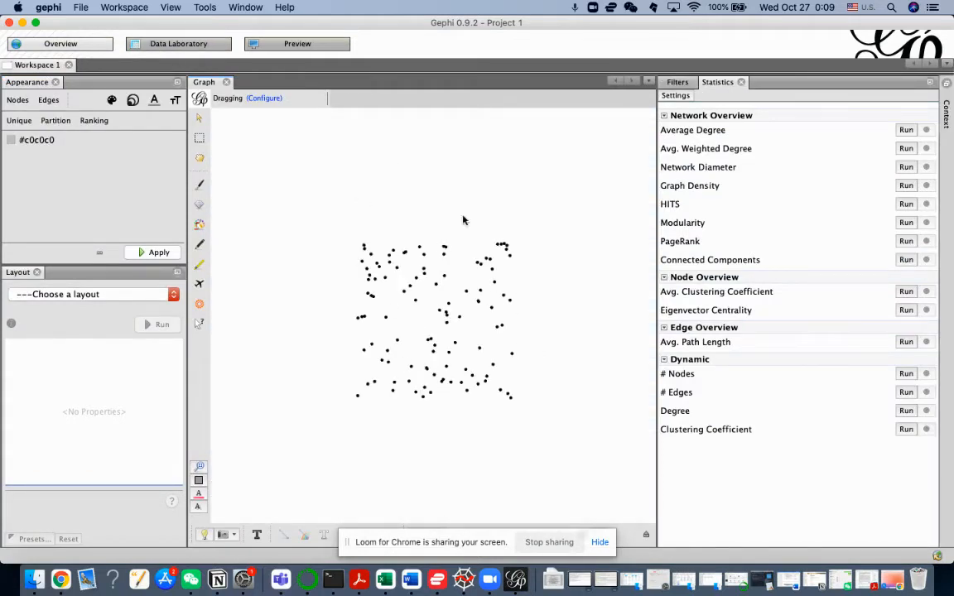
{"action": "left_click", "coordinate": [143, 46]}
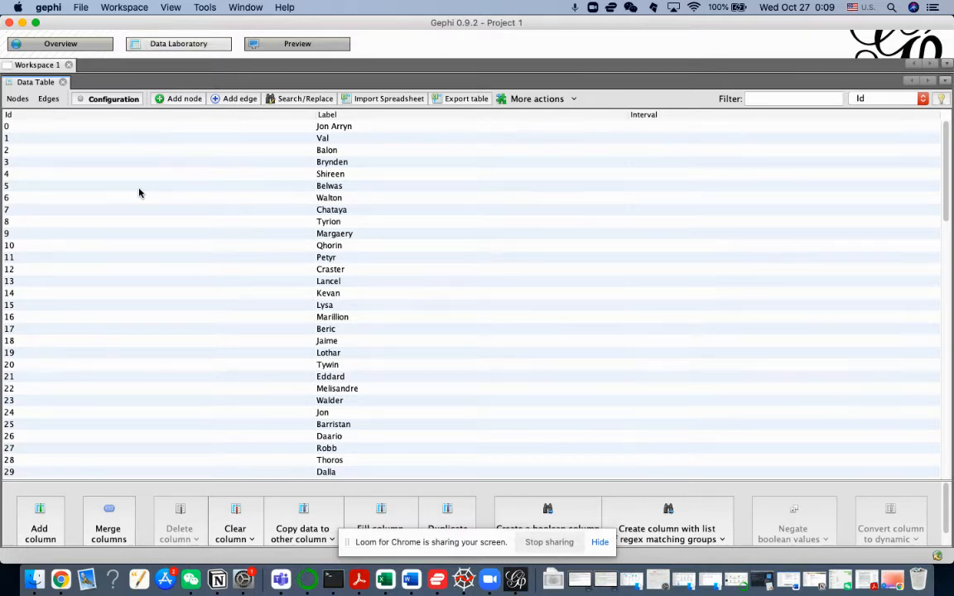
{"action": "left_click", "coordinate": [49, 101]}
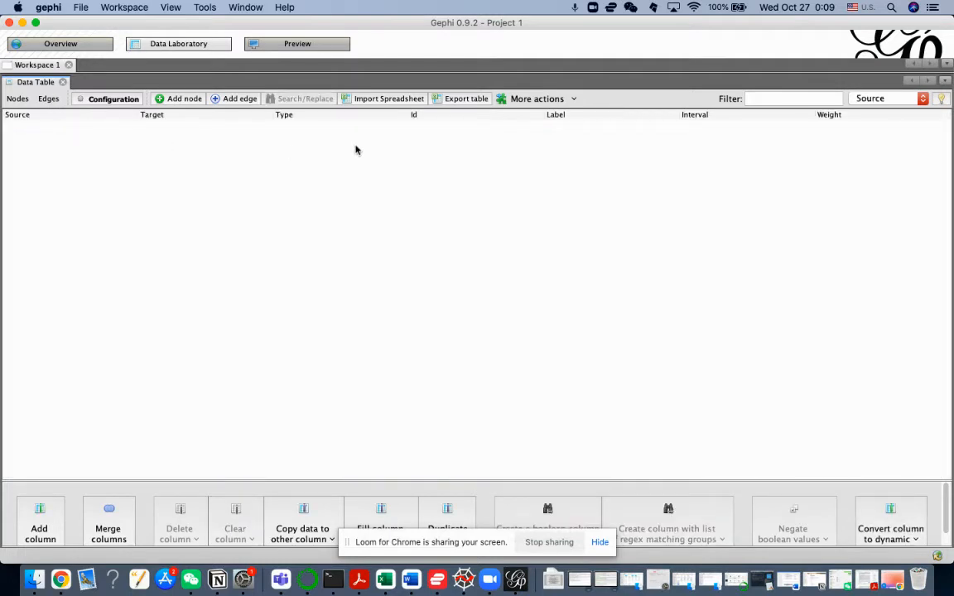
{"action": "left_click", "coordinate": [385, 98]}
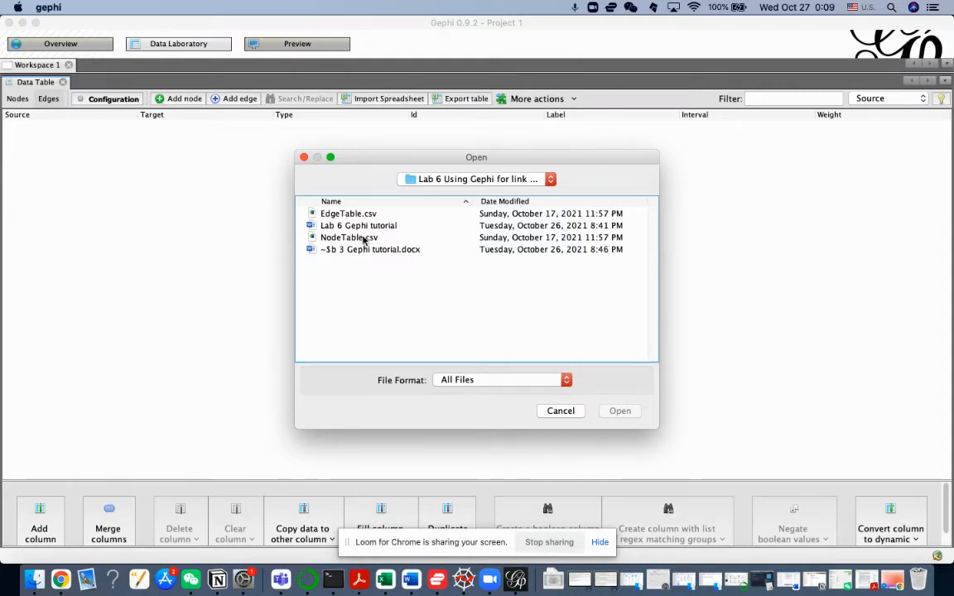
{"action": "left_click", "coordinate": [352, 214]}
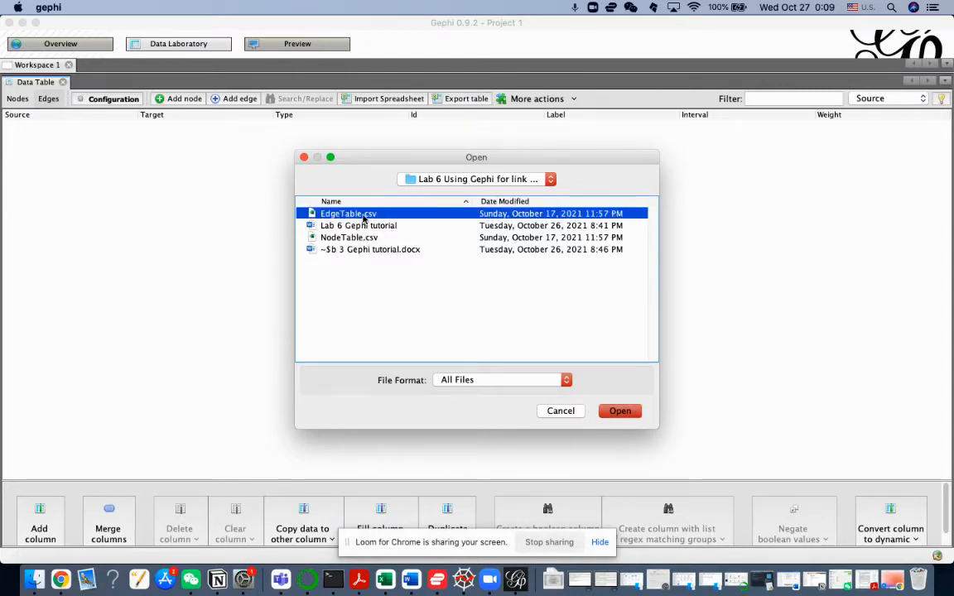
{"action": "left_click", "coordinate": [622, 416]}
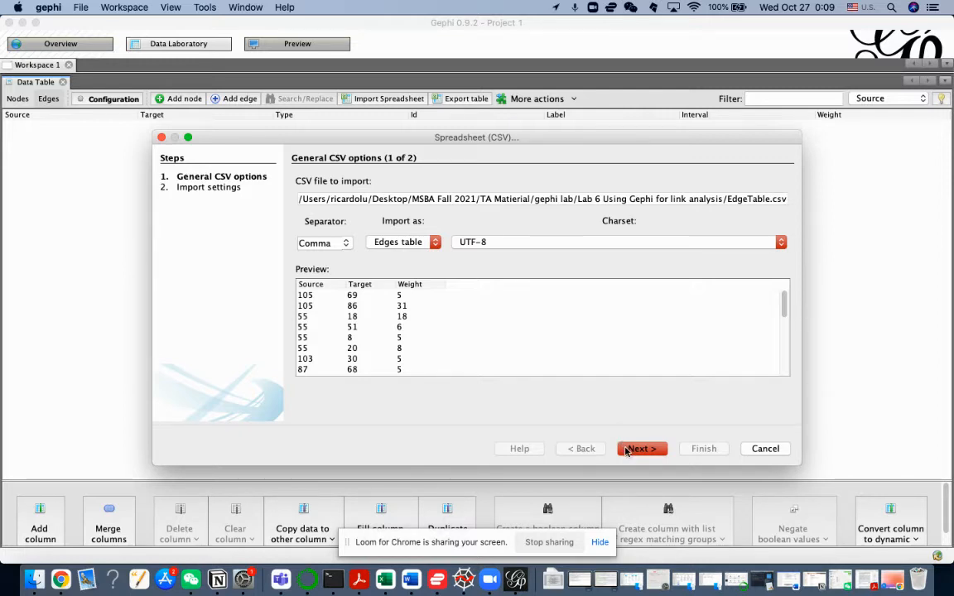
Step: Import the edge file as an edges table, keeping the Weight column with the Double data type
{"action": "left_click", "coordinate": [627, 451]}
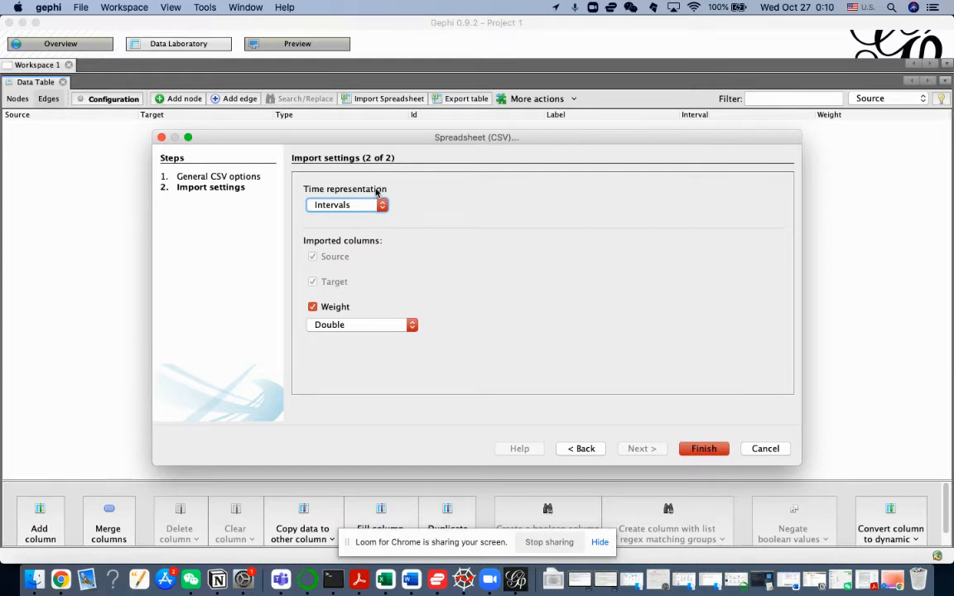
{"action": "left_click", "coordinate": [380, 329]}
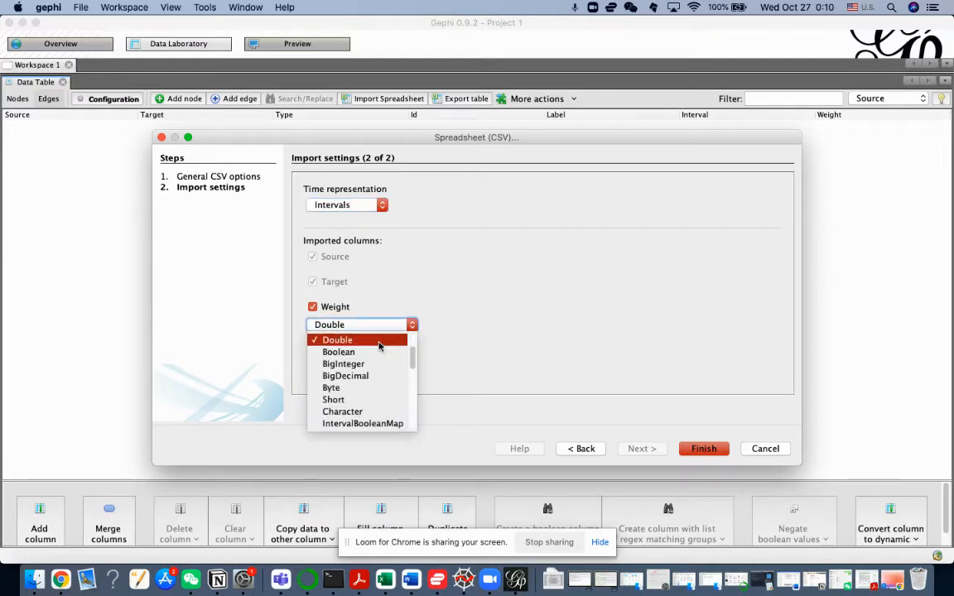
{"action": "scroll", "coordinate": [379, 344], "scroll_direction": "up", "scroll_amount": 1}
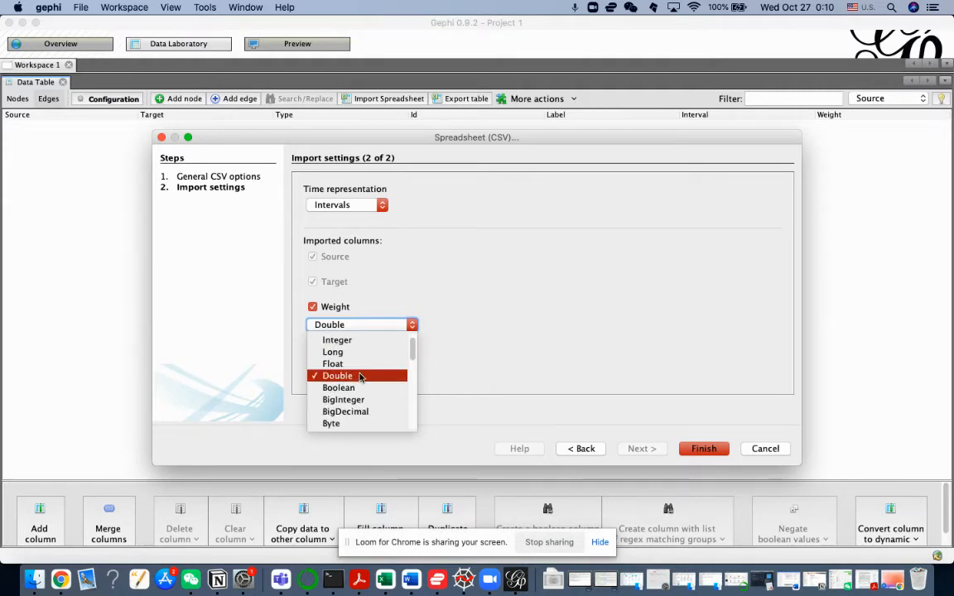
{"action": "scroll", "coordinate": [359, 377], "scroll_direction": "up", "scroll_amount": 1}
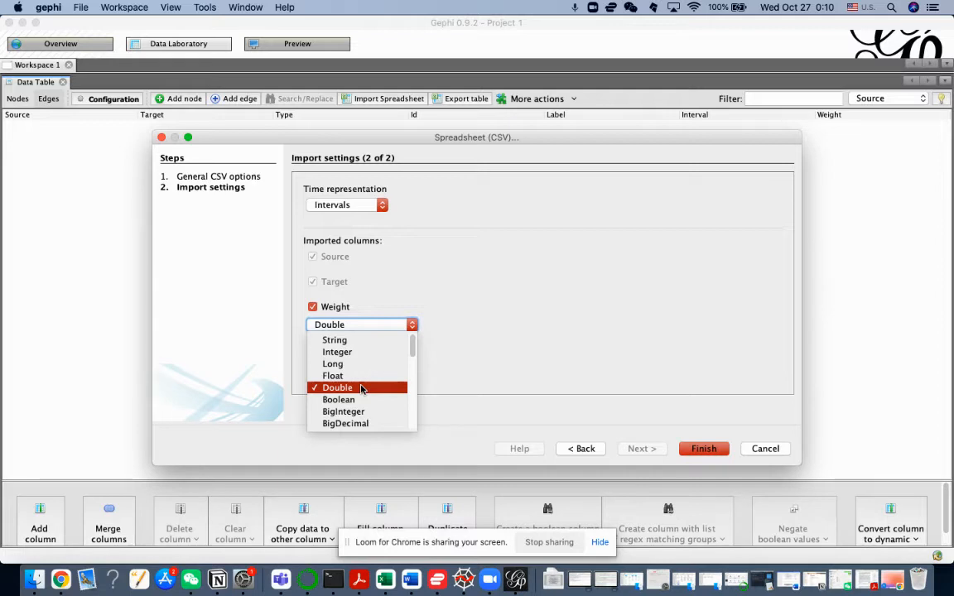
{"action": "left_click", "coordinate": [361, 389]}
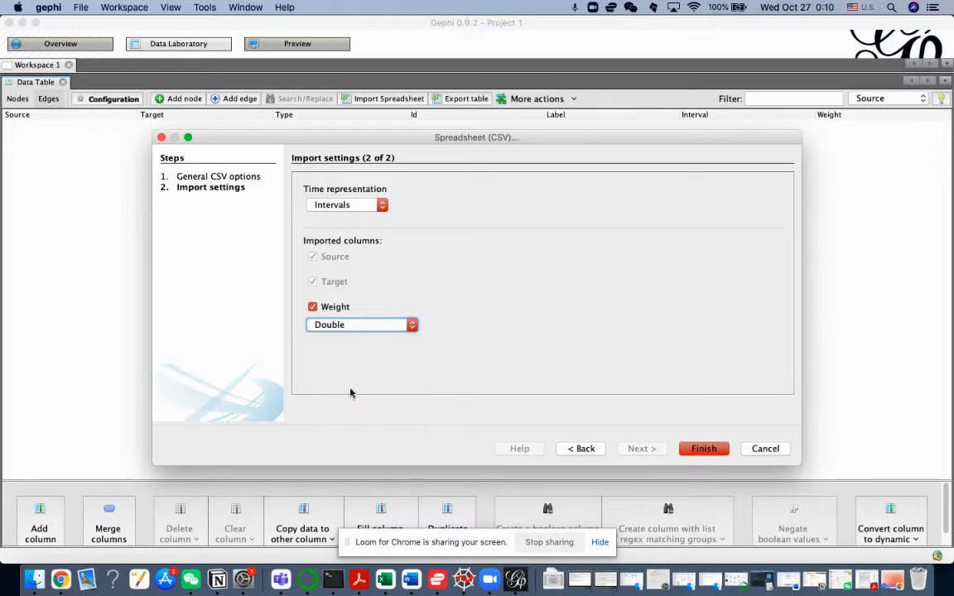
{"action": "left_click", "coordinate": [702, 449]}
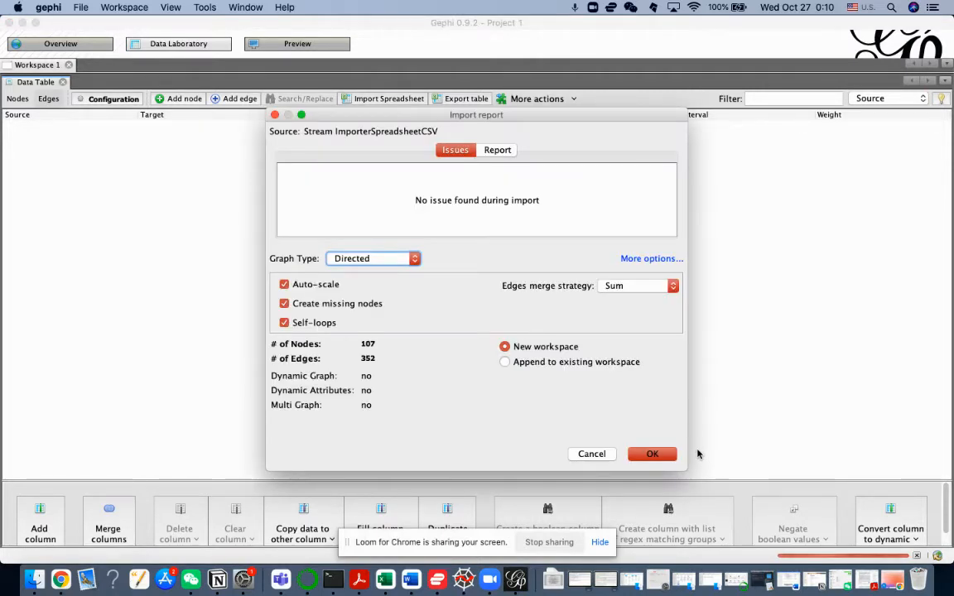
Step: Set the edge import's graph type to Undirected and append the edges to the existing workspace
{"action": "left_click", "coordinate": [396, 258]}
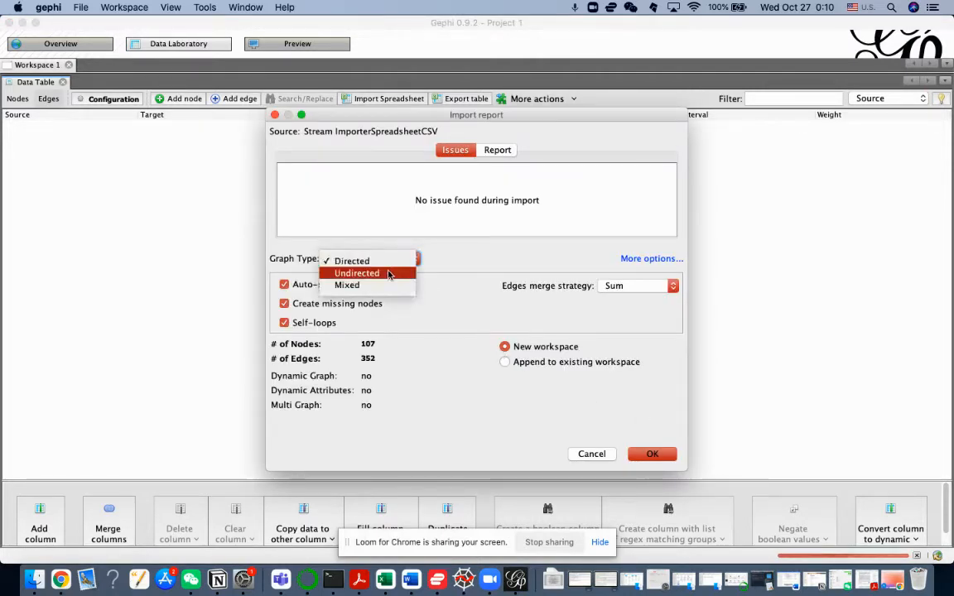
{"action": "left_click", "coordinate": [388, 272]}
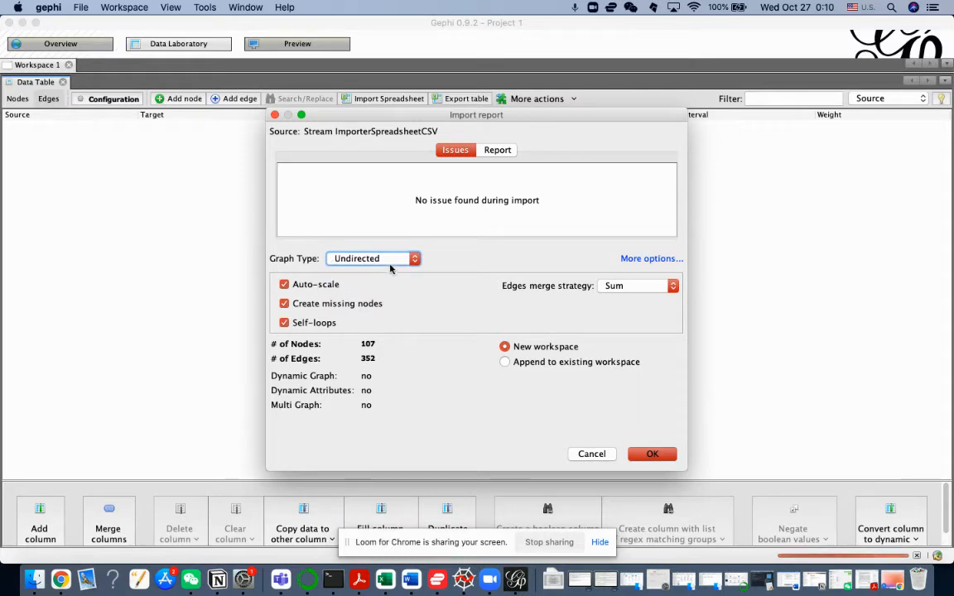
{"action": "left_click", "coordinate": [505, 363]}
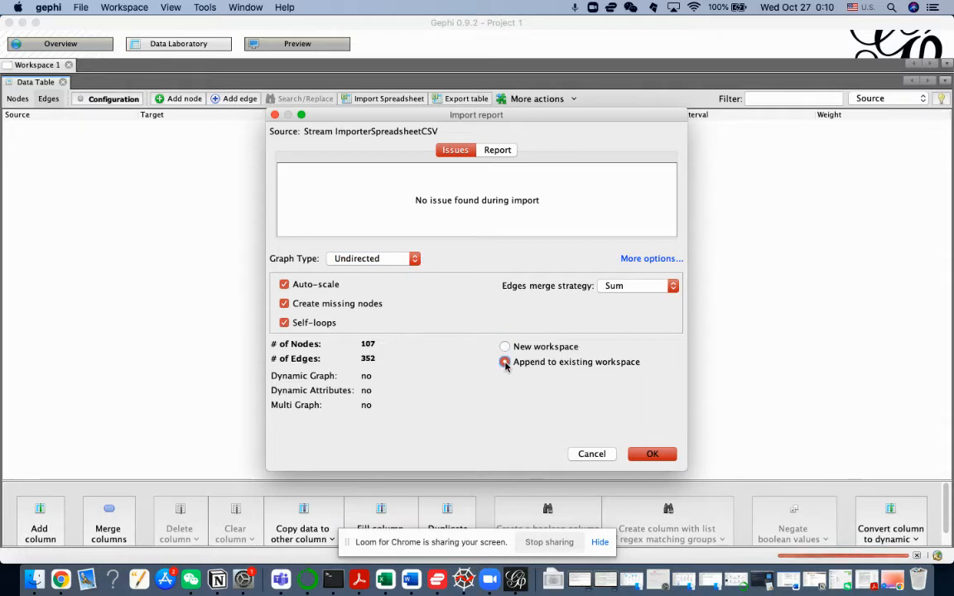
{"action": "left_click", "coordinate": [654, 454]}
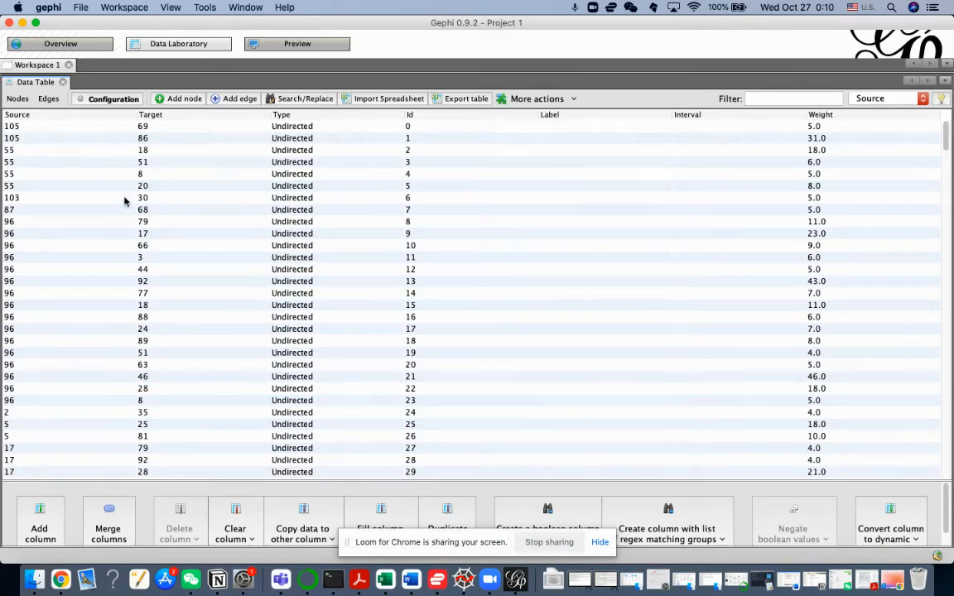
Step: Look through the imported edges table and select its first row, with source 105 and target 69
{"action": "scroll", "coordinate": [124, 200], "scroll_direction": "down", "scroll_amount": 2}
{"action": "scroll", "coordinate": [125, 199], "scroll_direction": "up", "scroll_amount": 2}
{"action": "left_click", "coordinate": [37, 128]}
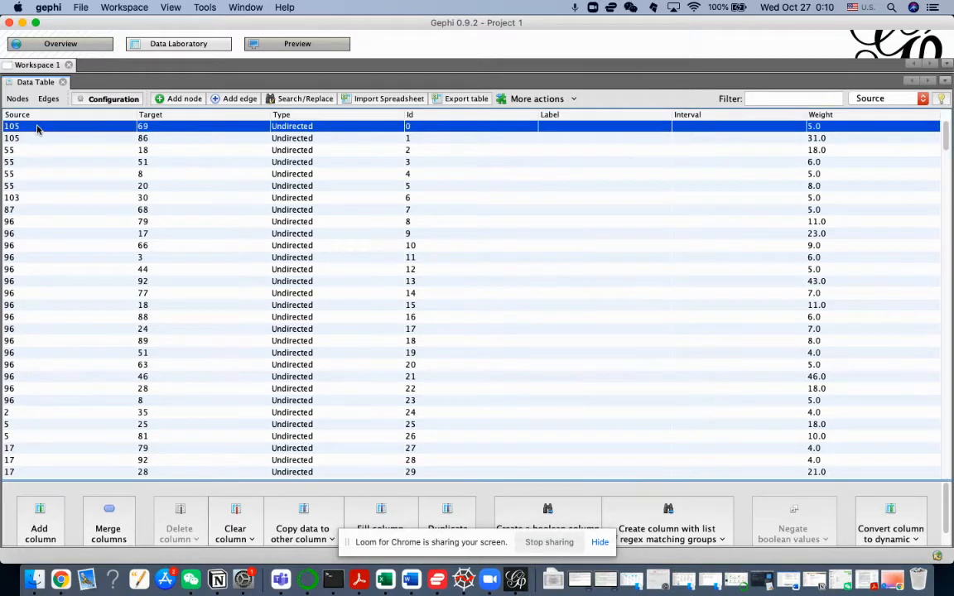
Step: Look through the imported nodes table with its IDs and labels, and compare it with the edges table
{"action": "left_click", "coordinate": [18, 98]}
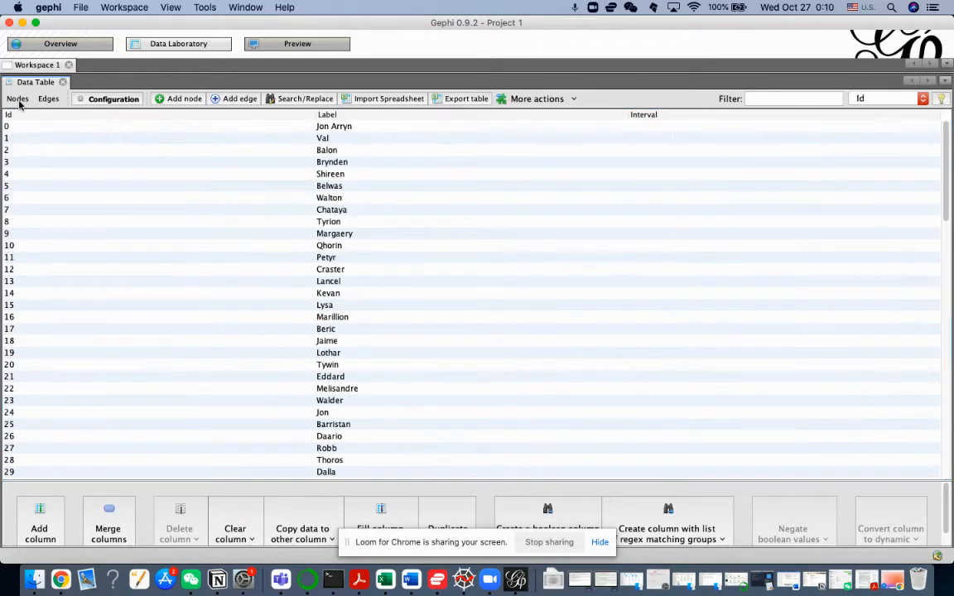
{"action": "scroll", "coordinate": [182, 262], "scroll_direction": "down", "scroll_amount": 15}
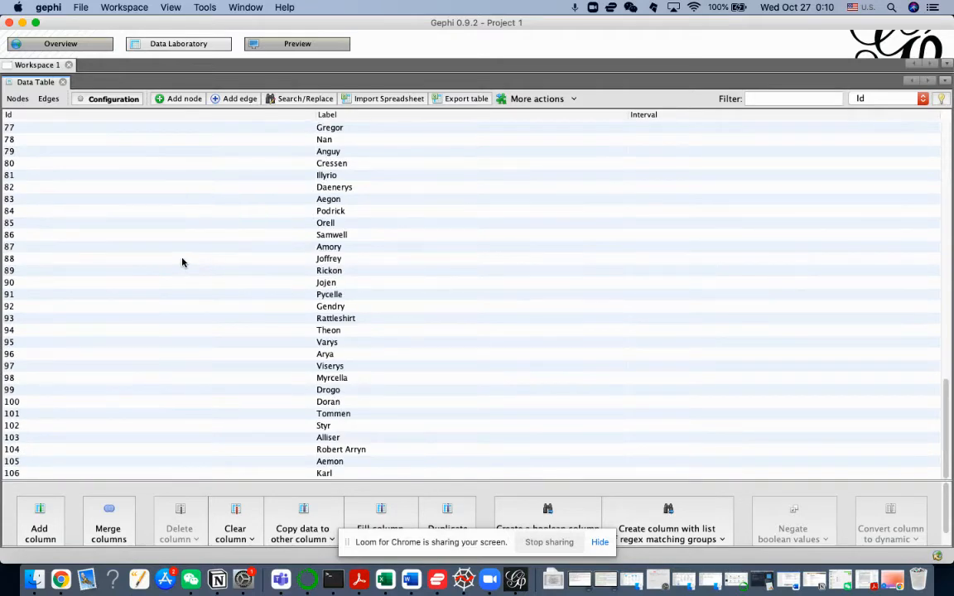
{"action": "scroll", "coordinate": [182, 262], "scroll_direction": "up", "scroll_amount": 15}
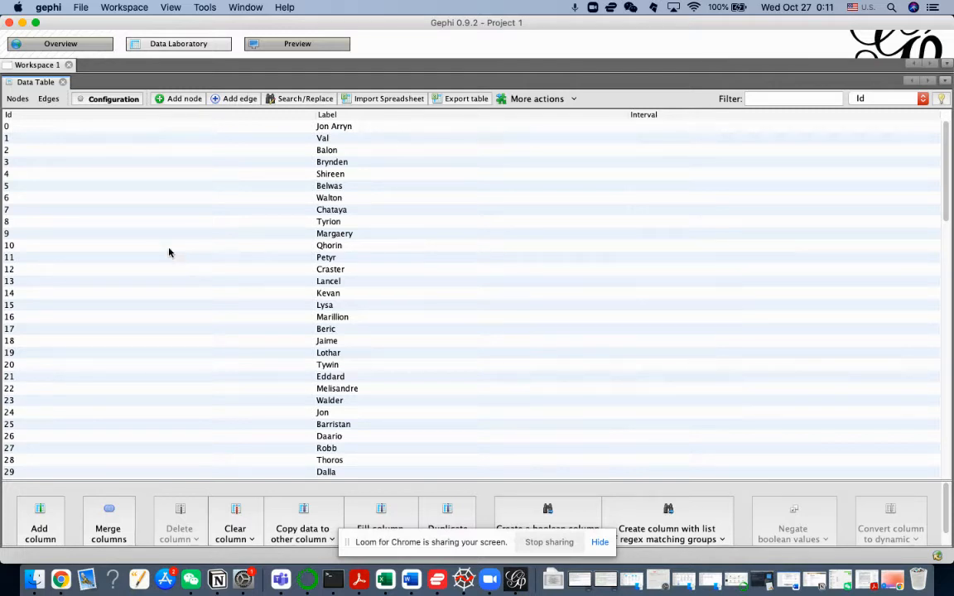
{"action": "left_click", "coordinate": [43, 99]}
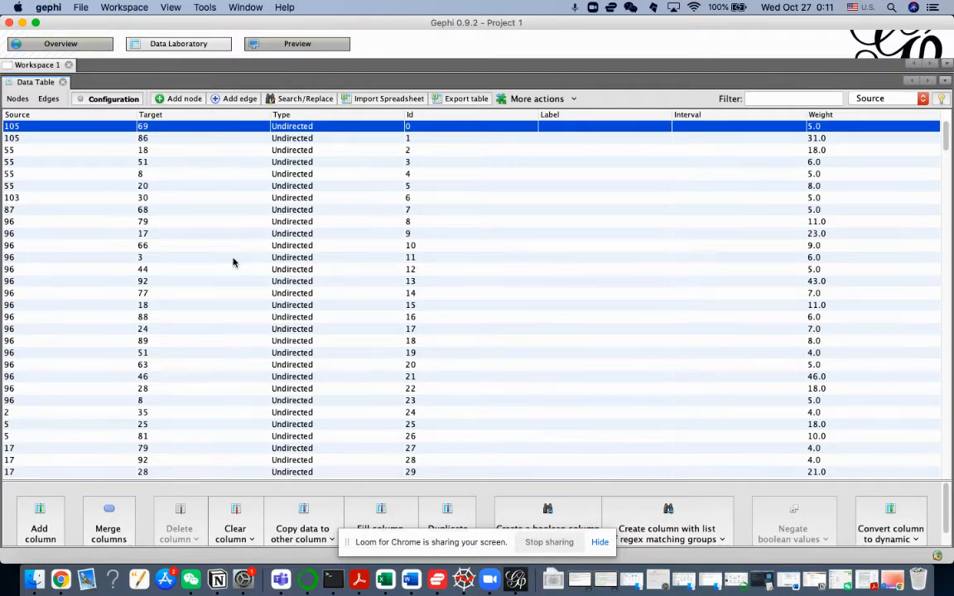
{"action": "scroll", "coordinate": [233, 262], "scroll_direction": "down", "scroll_amount": 3}
{"action": "scroll", "coordinate": [232, 262], "scroll_direction": "up", "scroll_amount": 2}
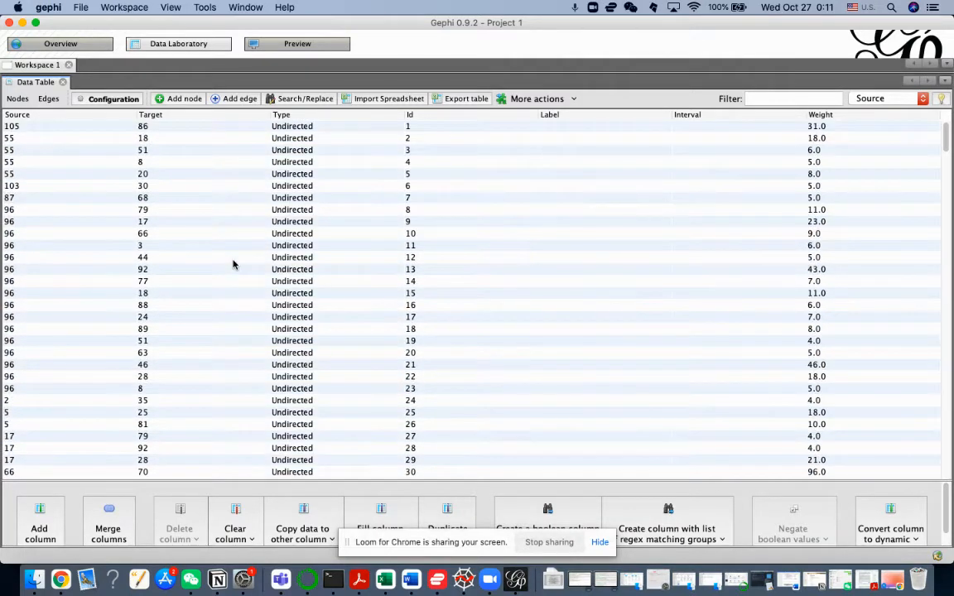
Step: Inspect the imported network of nodes and weighted edges in the graph overview
{"action": "left_click", "coordinate": [82, 49]}
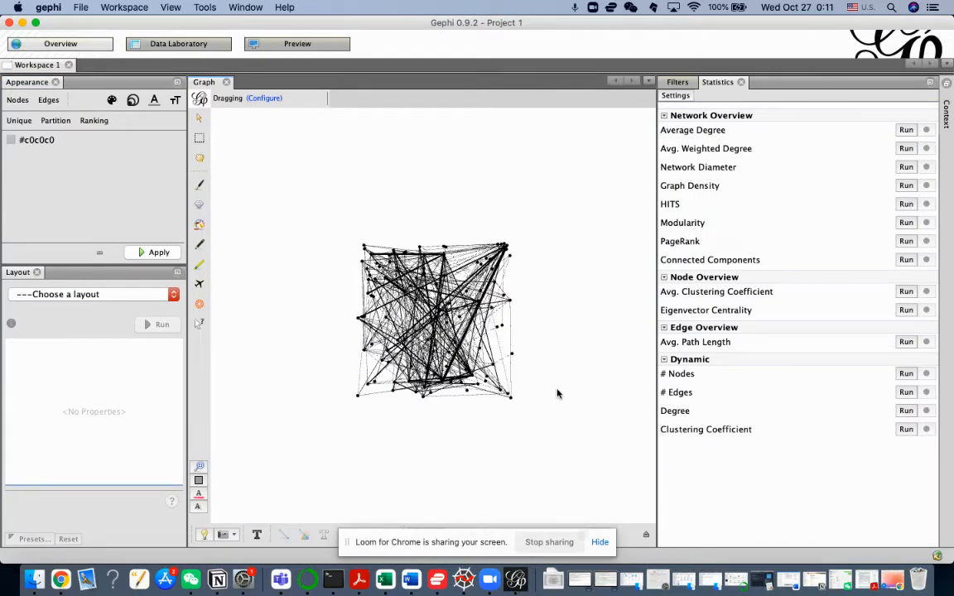
{"action": "scroll", "coordinate": [469, 332], "scroll_direction": "down", "scroll_amount": 3}
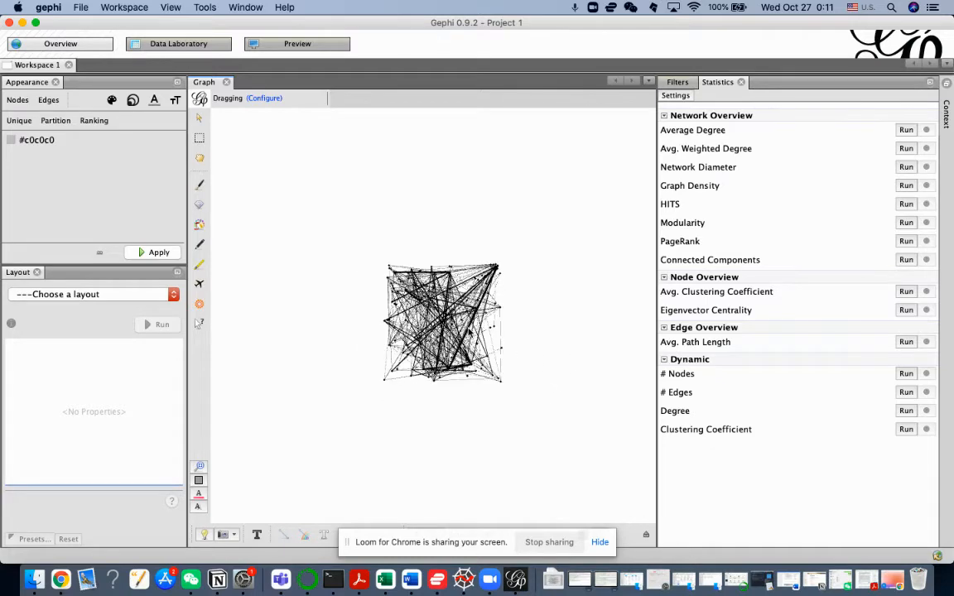
{"action": "scroll", "coordinate": [470, 332], "scroll_direction": "up", "scroll_amount": 3}
{"action": "scroll", "coordinate": [427, 326], "scroll_direction": "up", "scroll_amount": 5}
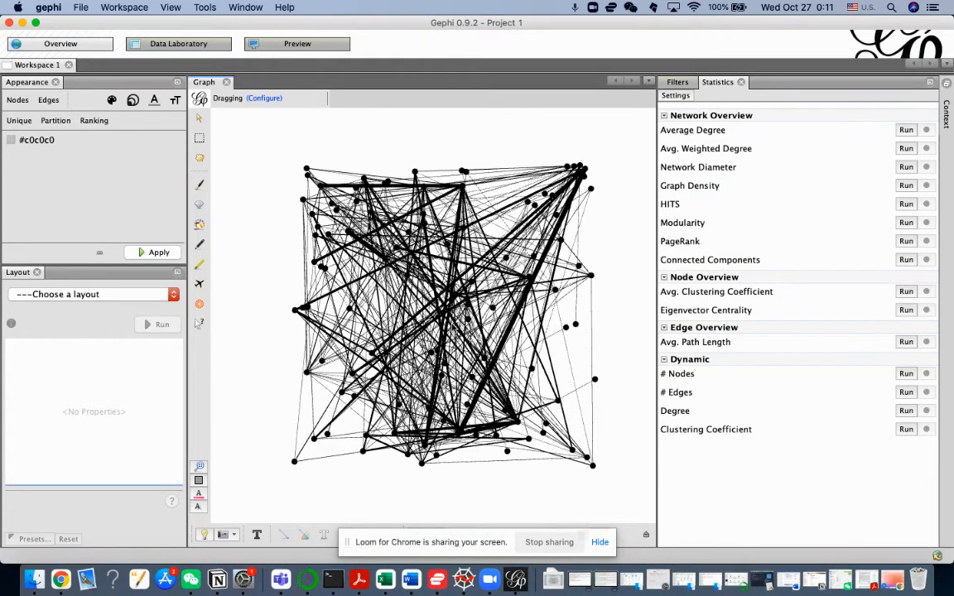
{"action": "scroll", "coordinate": [443, 316], "scroll_direction": "up", "scroll_amount": 1}
{"action": "scroll", "coordinate": [447, 318], "scroll_direction": "down", "scroll_amount": 5}
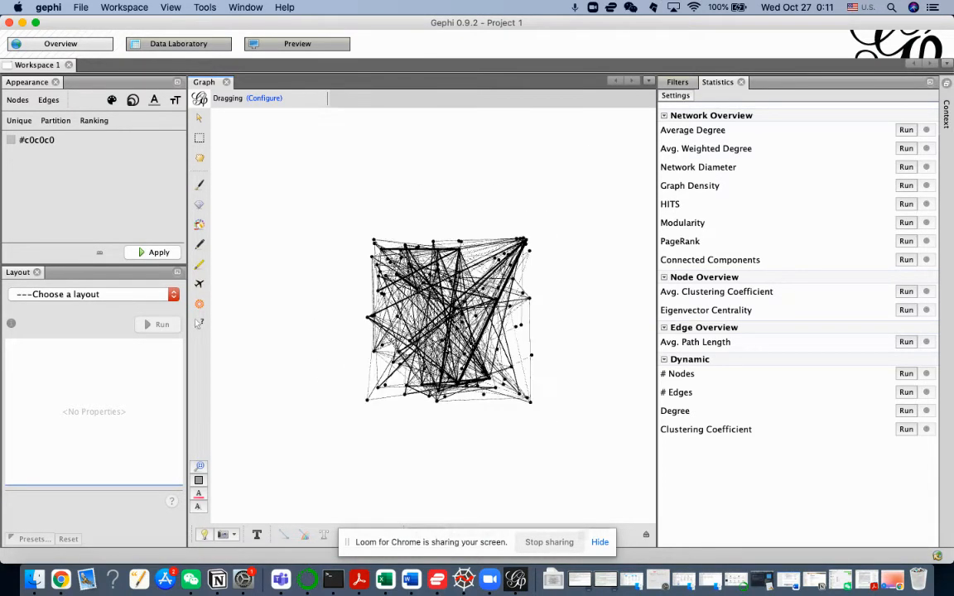
{"action": "scroll", "coordinate": [455, 327], "scroll_direction": "up", "scroll_amount": 1}
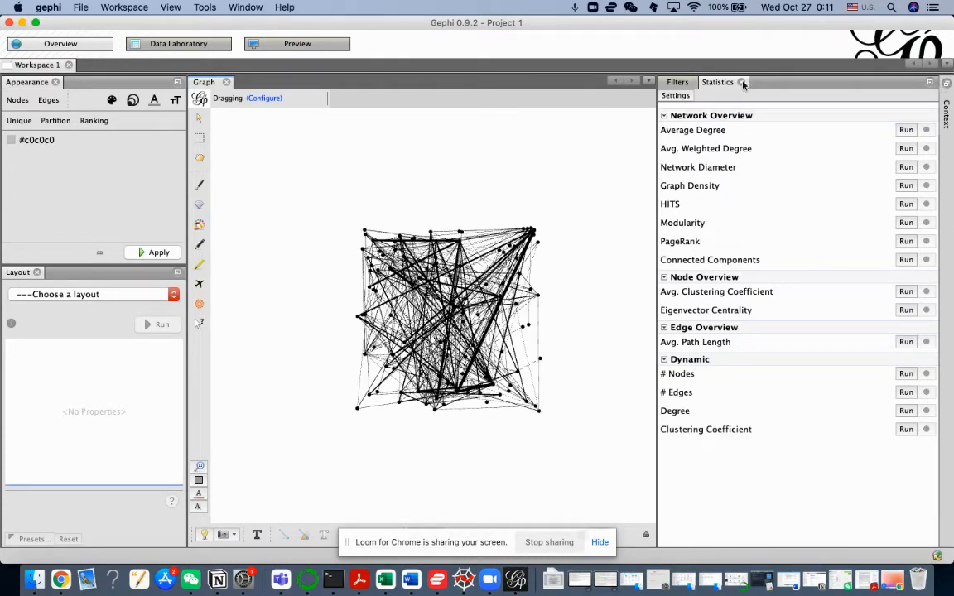
Step: Minimize the Filters and Statistics area to give the graph more room
{"action": "left_click", "coordinate": [929, 83]}
{"action": "scroll", "coordinate": [687, 329], "scroll_direction": "up", "scroll_amount": 1}
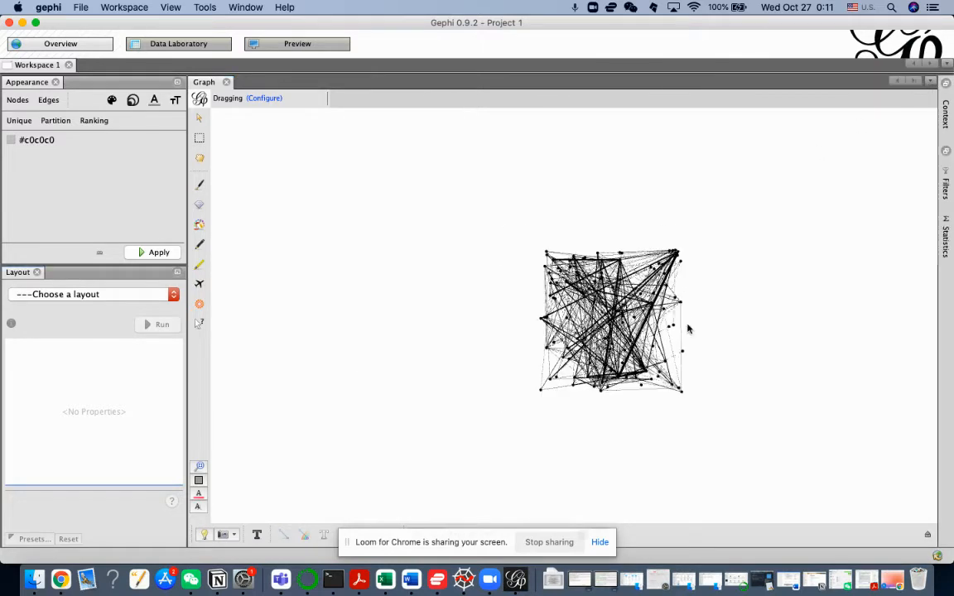
{"action": "scroll", "coordinate": [686, 329], "scroll_direction": "up", "scroll_amount": 1}
Step: Run the Yifan Hu Proportional layout on the network with its default properties, and inspect the rearranged graph
{"action": "left_click", "coordinate": [75, 295]}
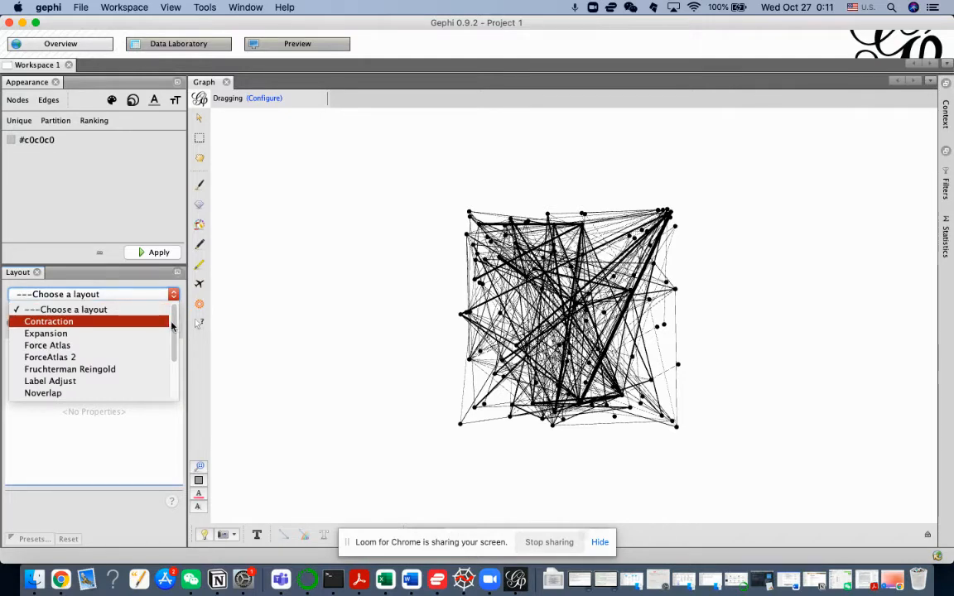
{"action": "scroll", "coordinate": [173, 326], "scroll_direction": "down", "scroll_amount": 5}
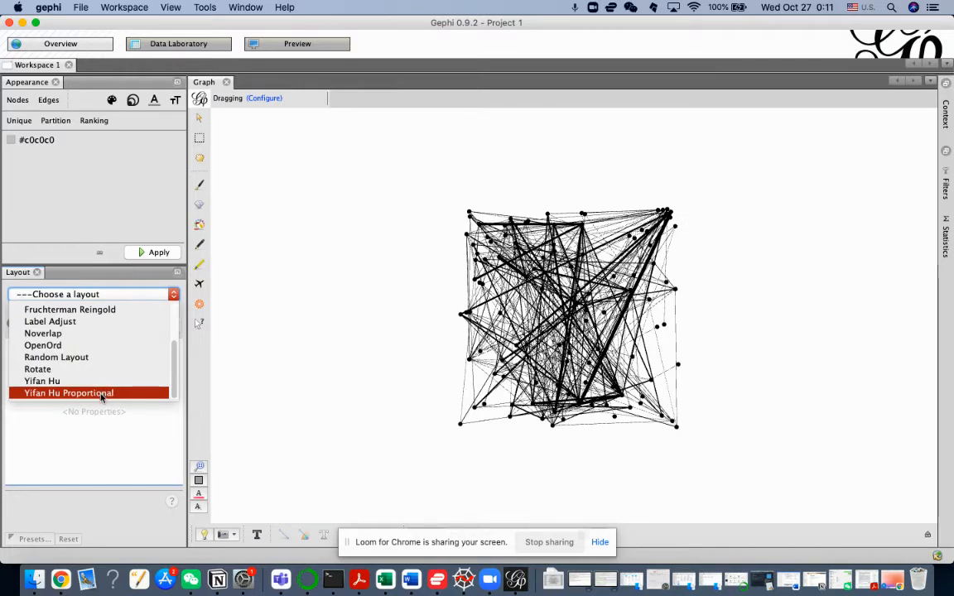
{"action": "left_click", "coordinate": [101, 394]}
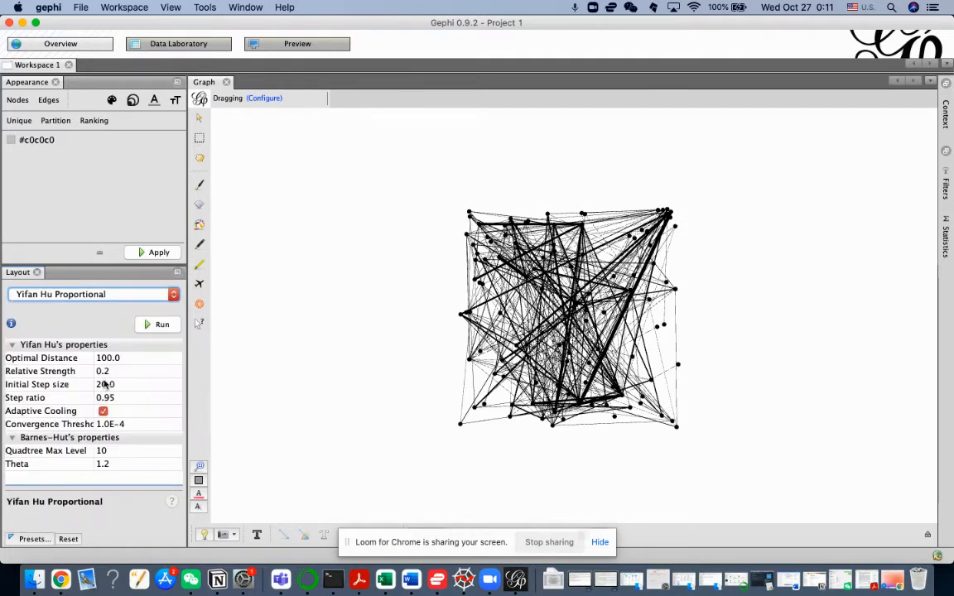
{"action": "left_click", "coordinate": [145, 325]}
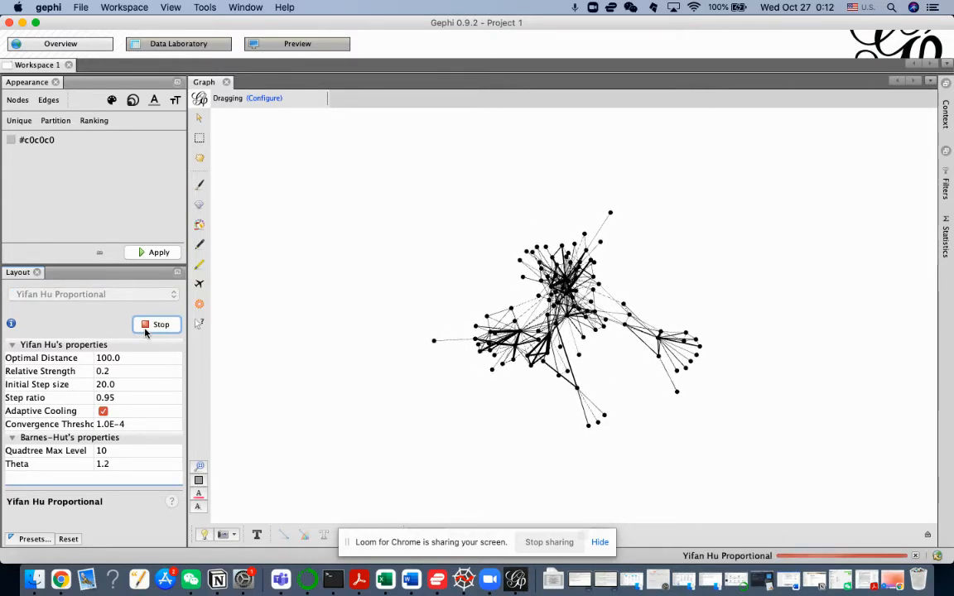
{"action": "scroll", "coordinate": [554, 389], "scroll_direction": "down", "scroll_amount": 2}
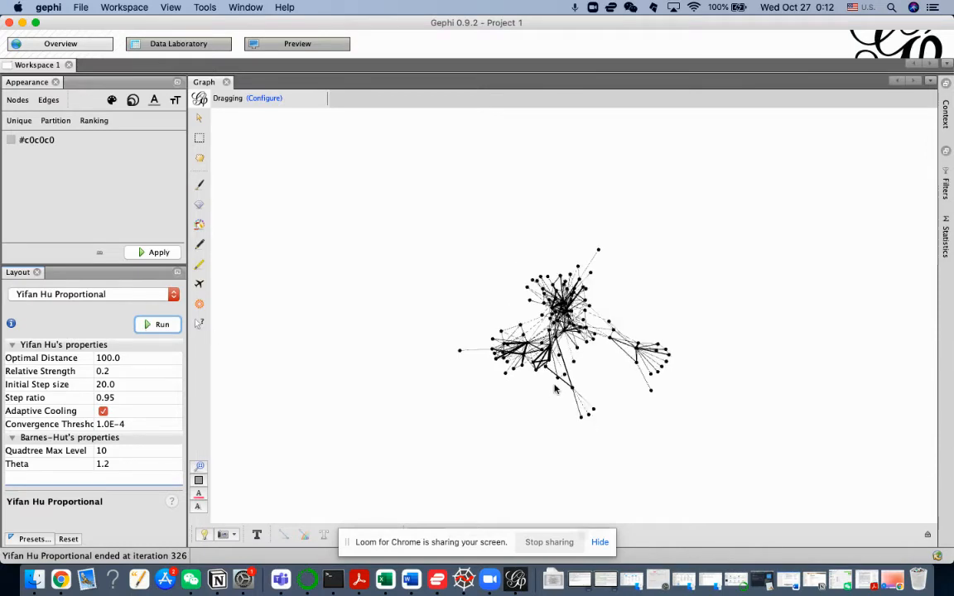
{"action": "scroll", "coordinate": [553, 390], "scroll_direction": "up", "scroll_amount": 4}
{"action": "scroll", "coordinate": [554, 389], "scroll_direction": "up", "scroll_amount": 3}
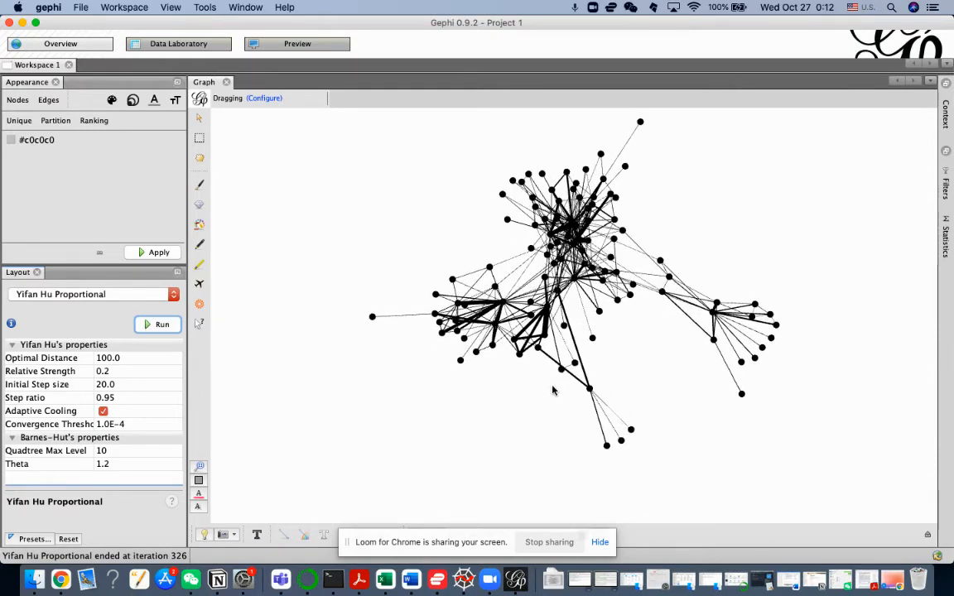
{"action": "scroll", "coordinate": [616, 274], "scroll_direction": "down", "scroll_amount": 1}
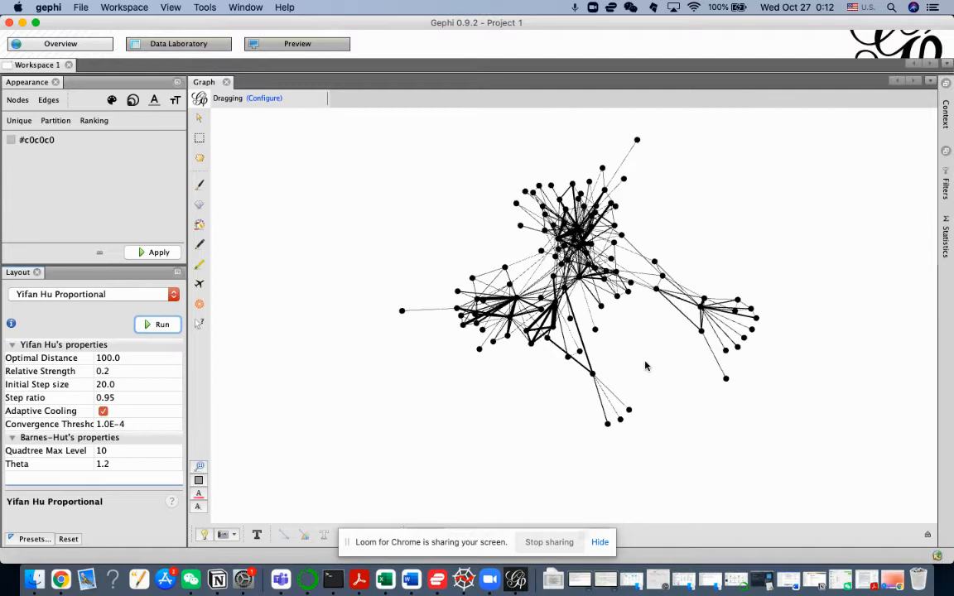
Step: Hide the screen-sharing notice covering the graph settings, show the node labels, and inspect the labelled network
{"action": "left_click", "coordinate": [599, 542]}
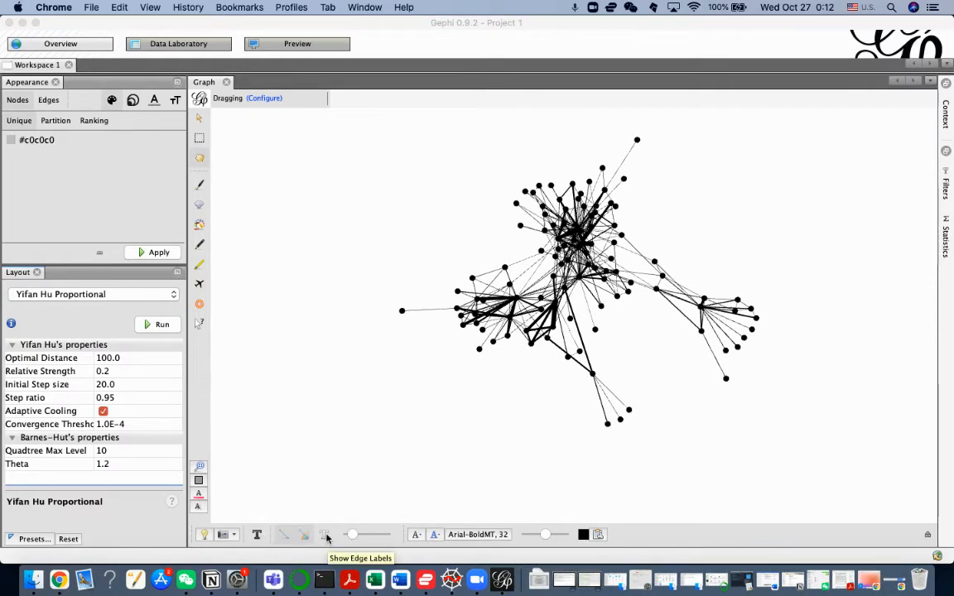
{"action": "left_click", "coordinate": [259, 537]}
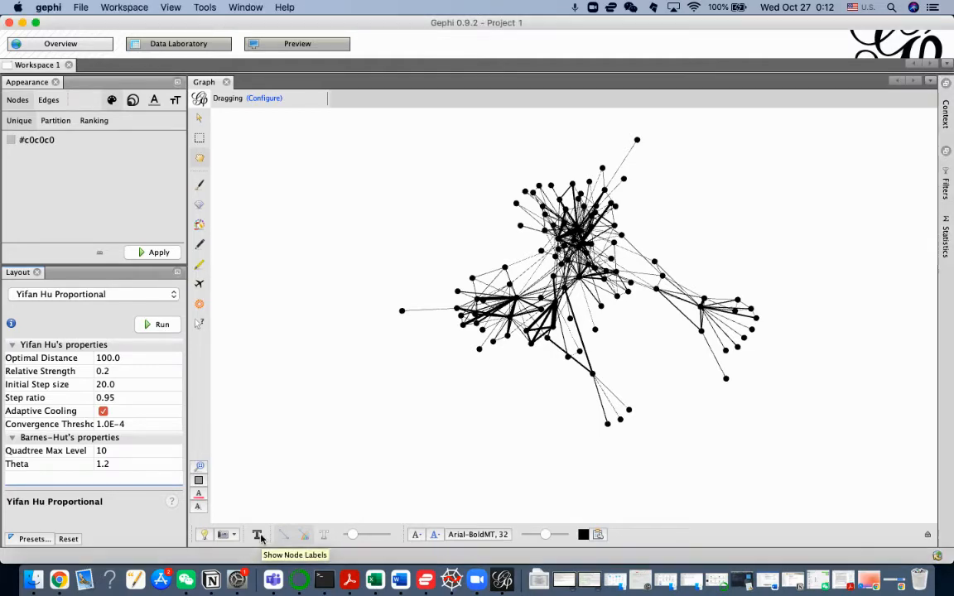
{"action": "left_click", "coordinate": [259, 537]}
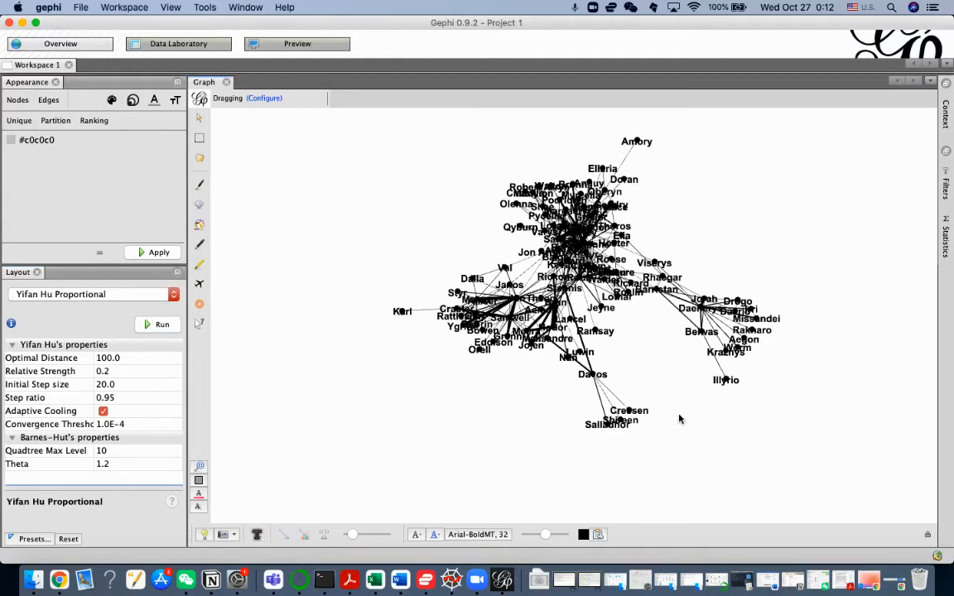
{"action": "scroll", "coordinate": [679, 415], "scroll_direction": "down", "scroll_amount": 3}
{"action": "scroll", "coordinate": [679, 415], "scroll_direction": "up", "scroll_amount": 5}
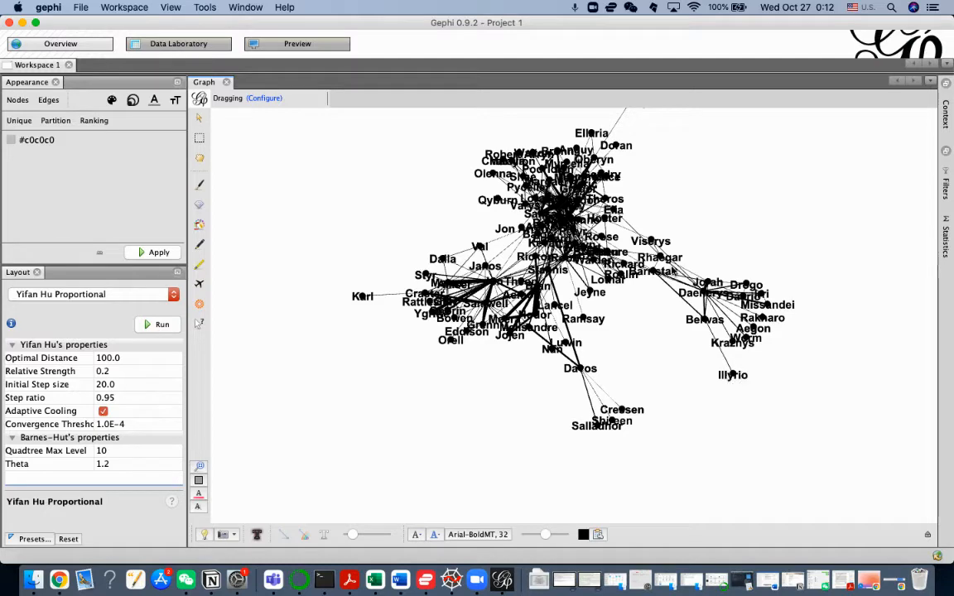
{"action": "scroll", "coordinate": [649, 367], "scroll_direction": "down", "scroll_amount": 3}
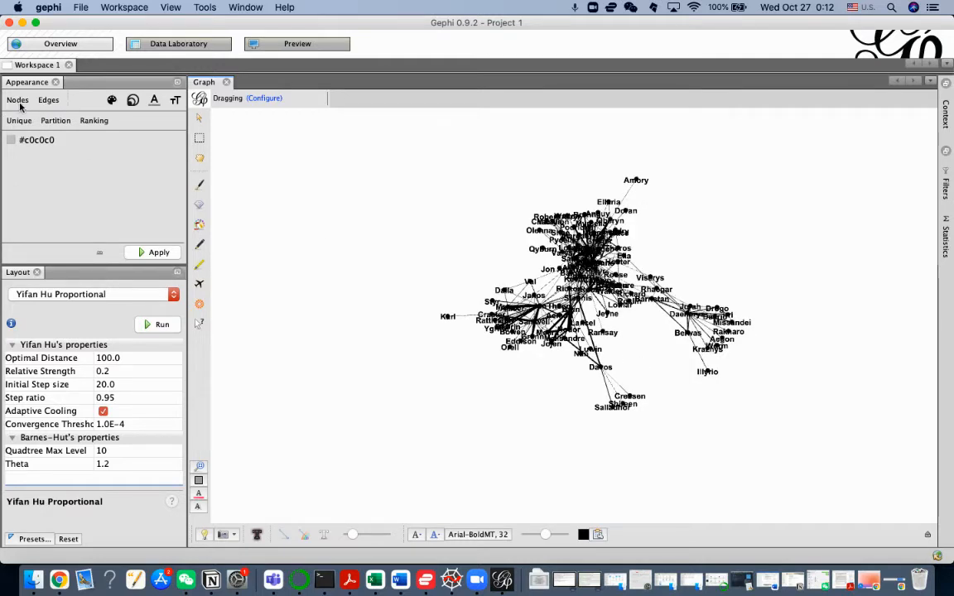
Step: Compare the appearance options offered for nodes with those offered for edges
{"action": "left_click", "coordinate": [46, 100]}
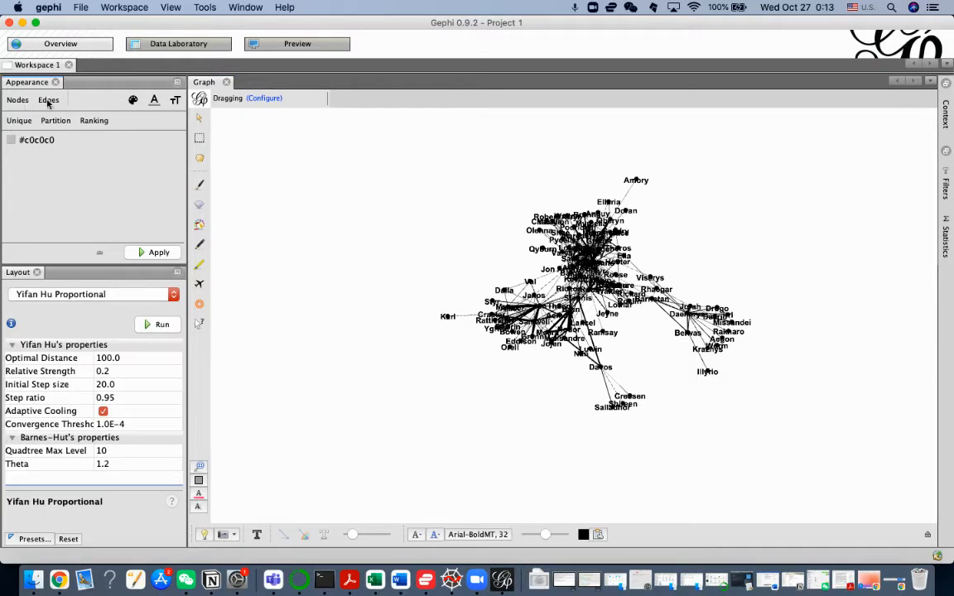
{"action": "left_click", "coordinate": [10, 100]}
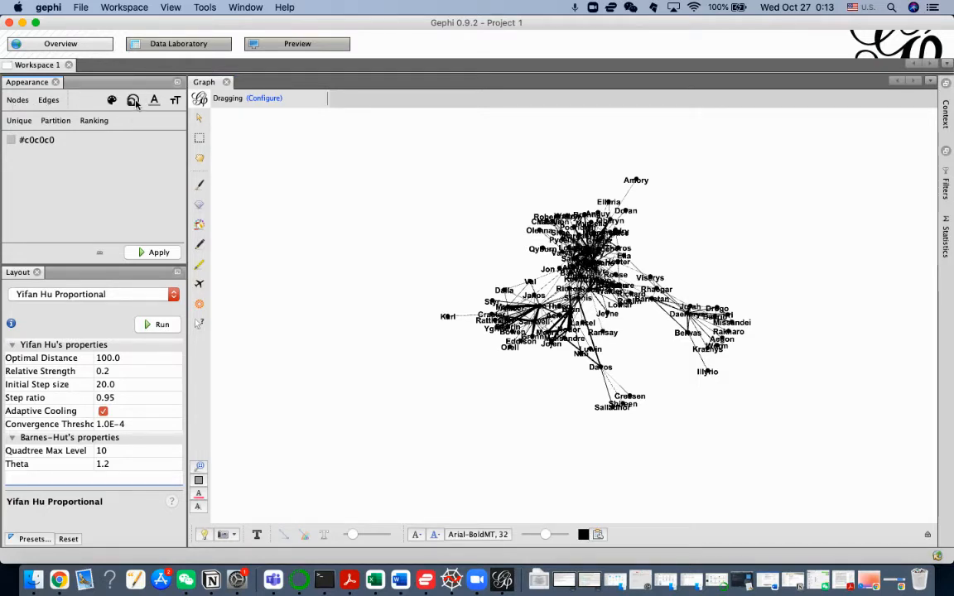
{"action": "left_click", "coordinate": [53, 101]}
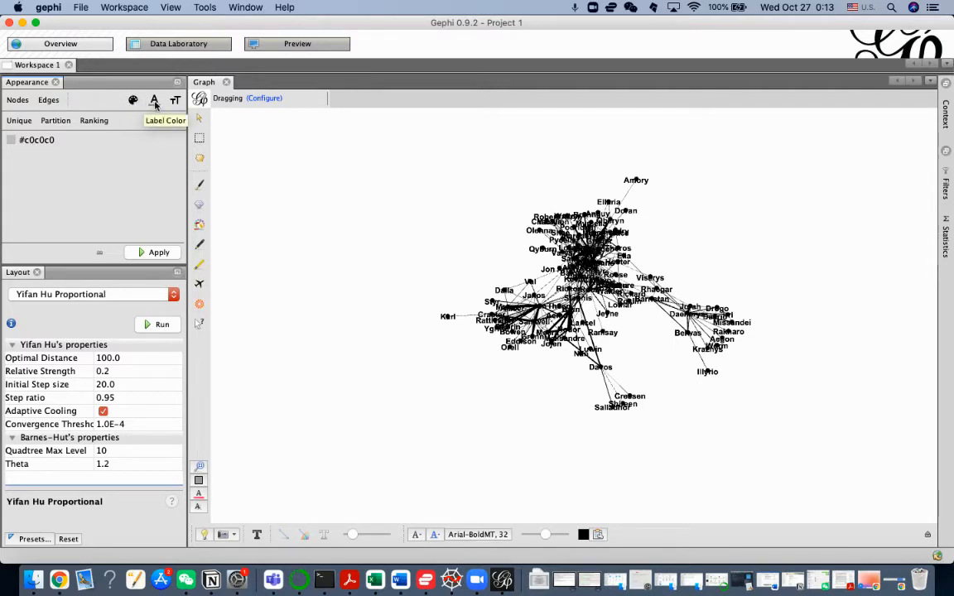
{"action": "left_click", "coordinate": [19, 102]}
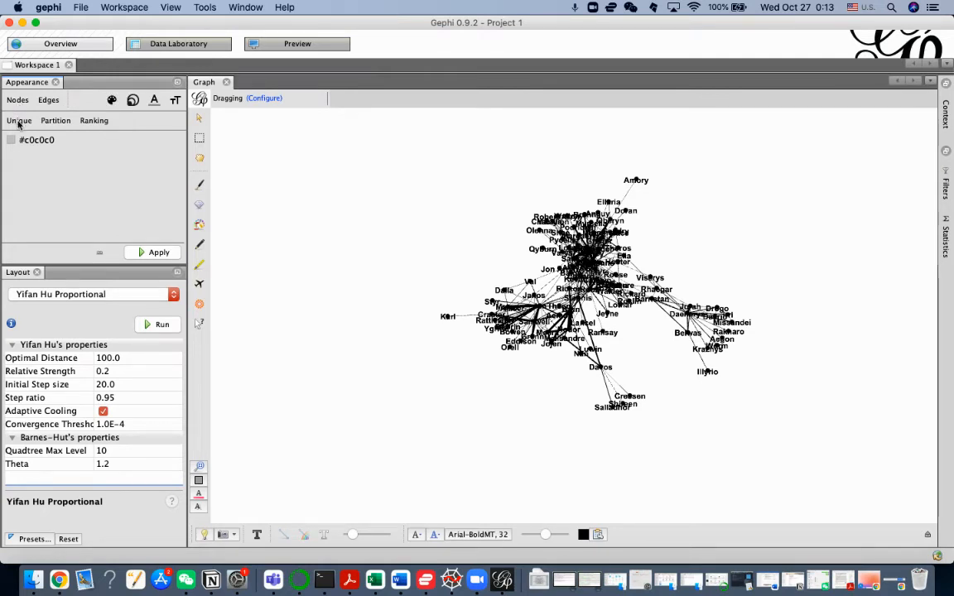
Step: Check which attributes can rank the nodes, and review the edges table in the Data Laboratory before returning to the graph overview
{"action": "left_click", "coordinate": [93, 121]}
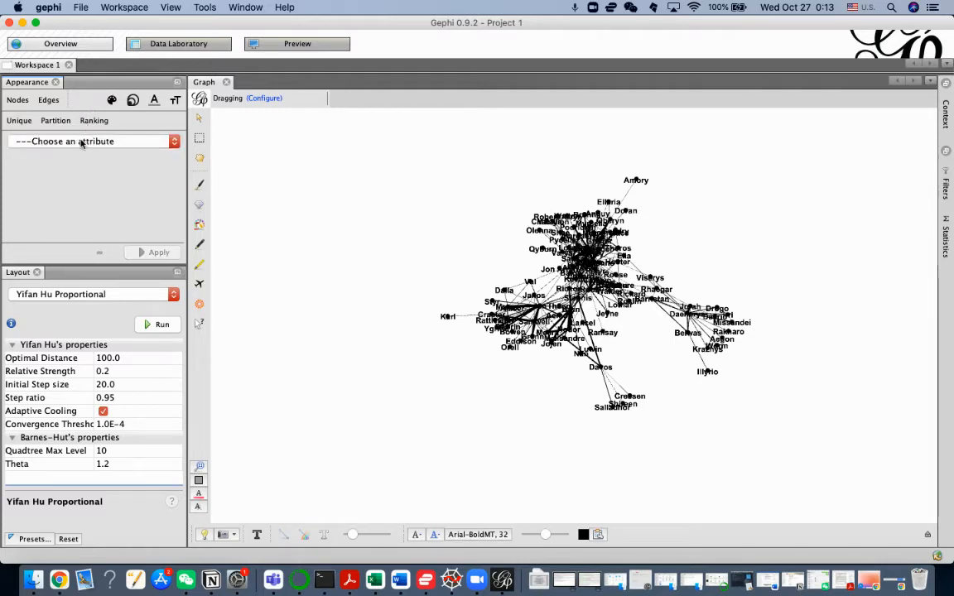
{"action": "left_click", "coordinate": [81, 143]}
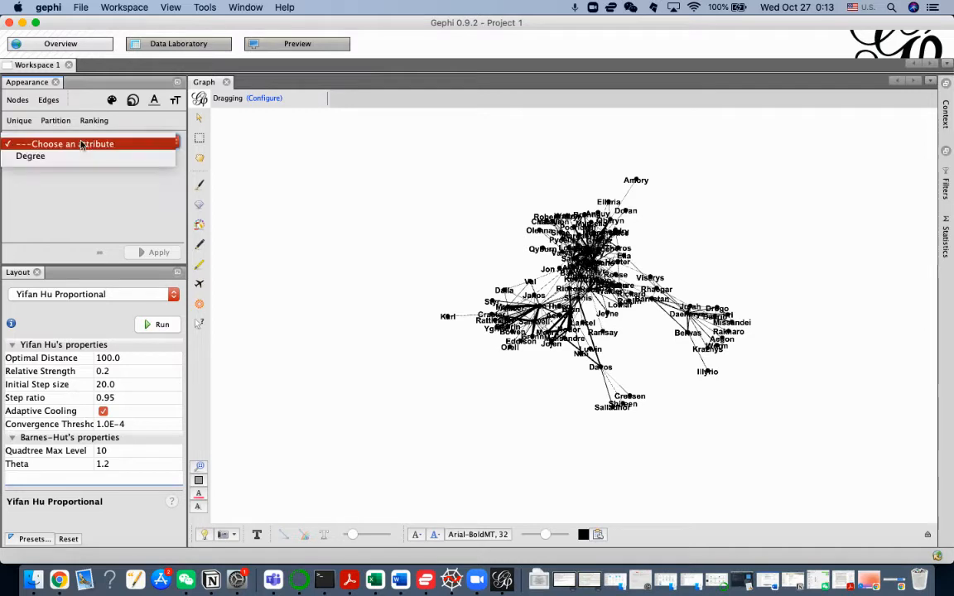
{"action": "left_click", "coordinate": [64, 186]}
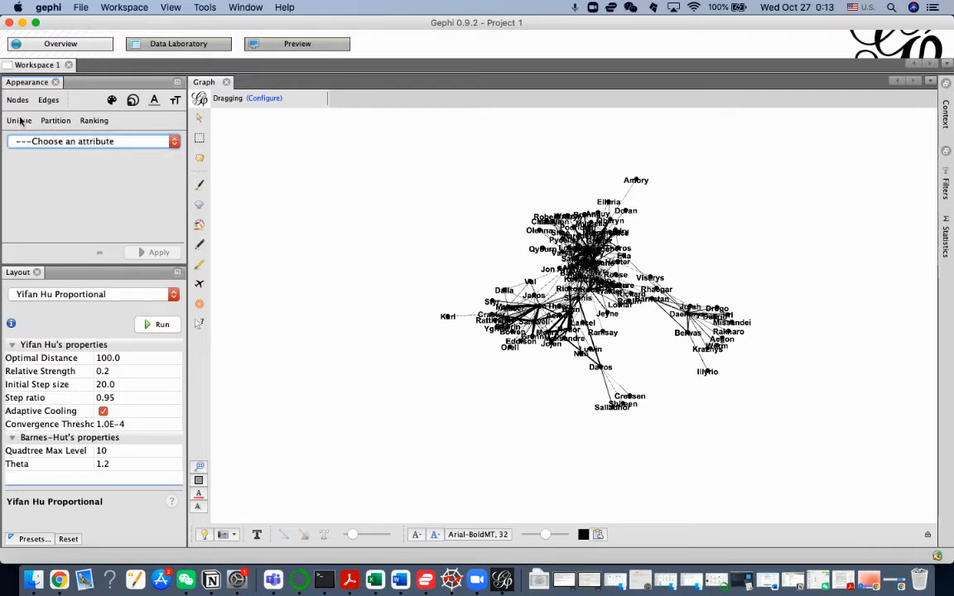
{"action": "left_click", "coordinate": [72, 139]}
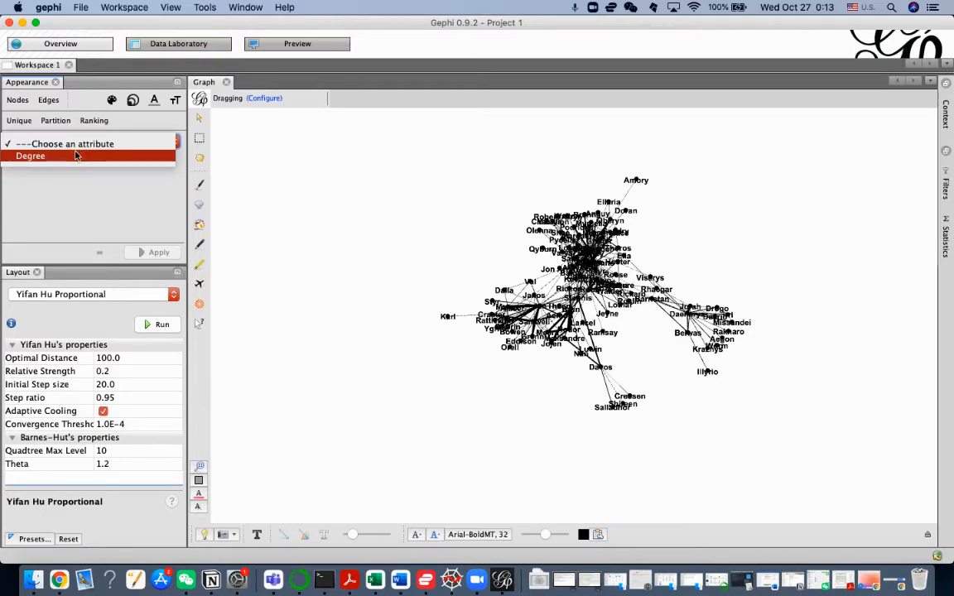
{"action": "left_click", "coordinate": [160, 50]}
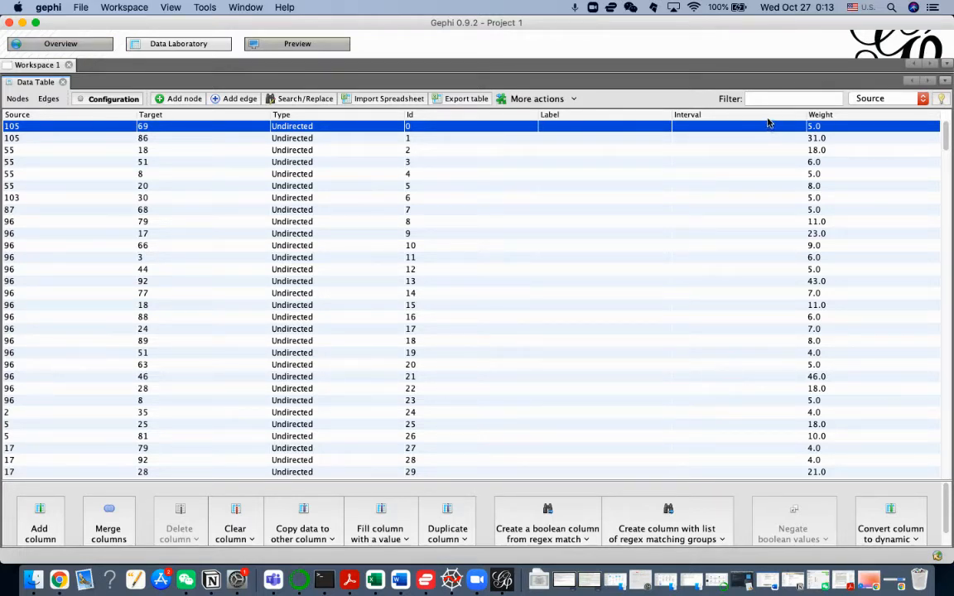
{"action": "left_click", "coordinate": [43, 47]}
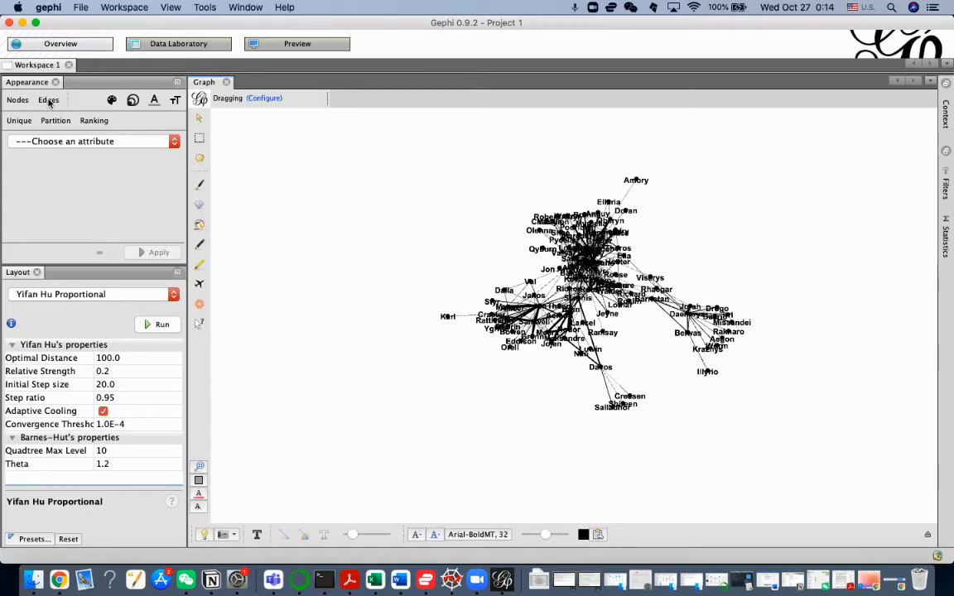
Step: Colour the edges by a Weight ranking using the default white-to-green gradient, and inspect the recoloured network
{"action": "left_click", "coordinate": [48, 99]}
{"action": "left_click", "coordinate": [90, 121]}
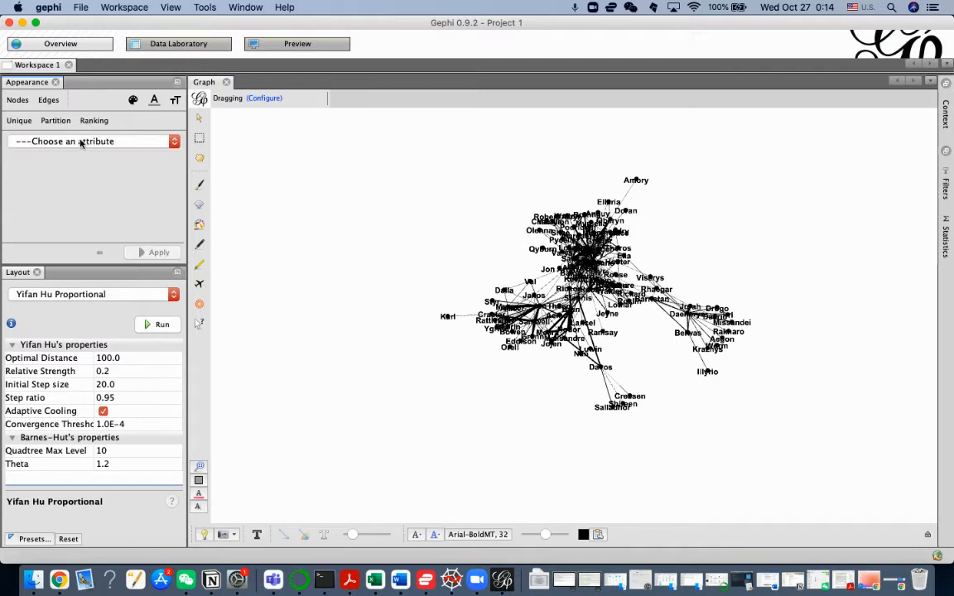
{"action": "left_click", "coordinate": [80, 141]}
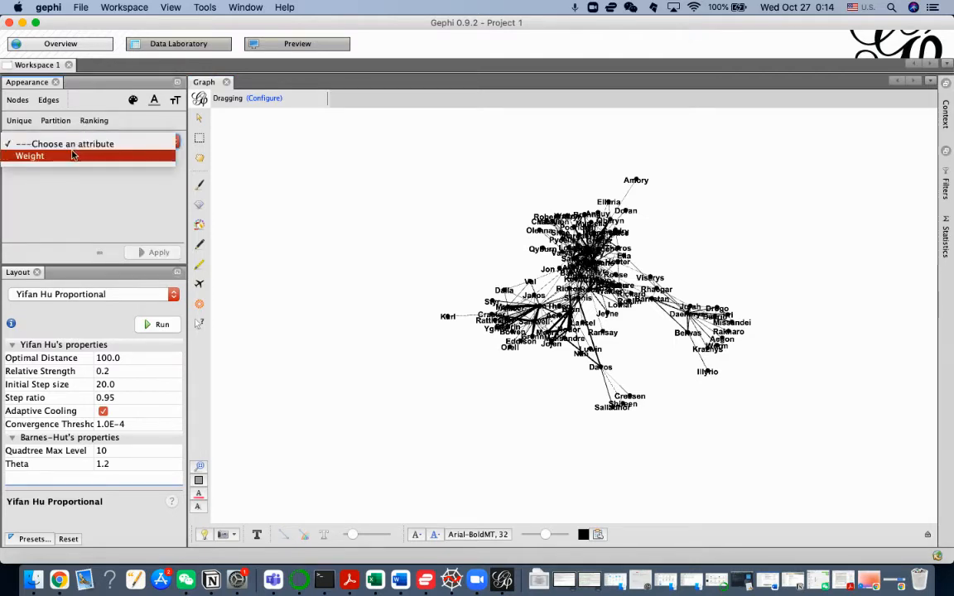
{"action": "left_click", "coordinate": [71, 154]}
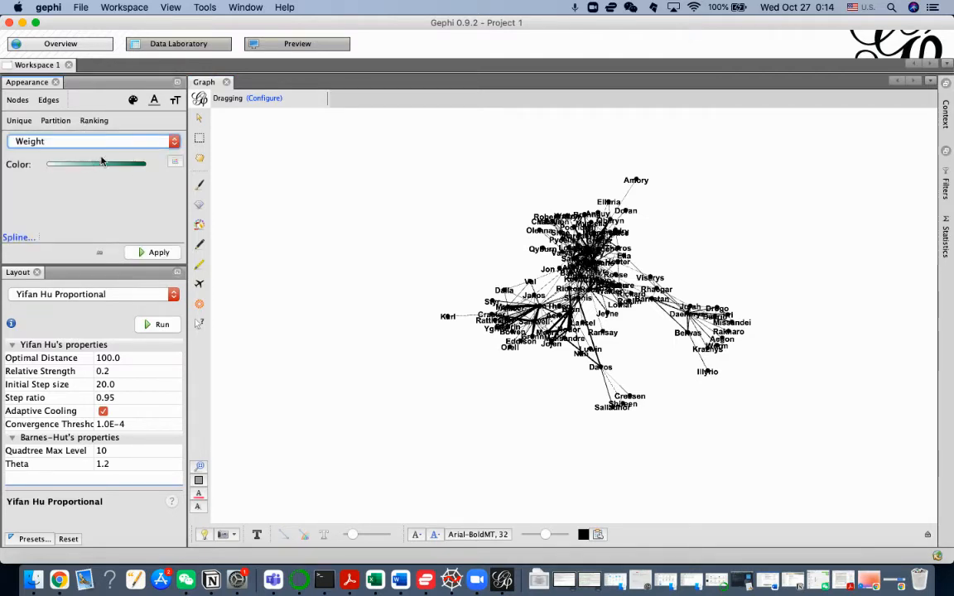
{"action": "left_click", "coordinate": [149, 252]}
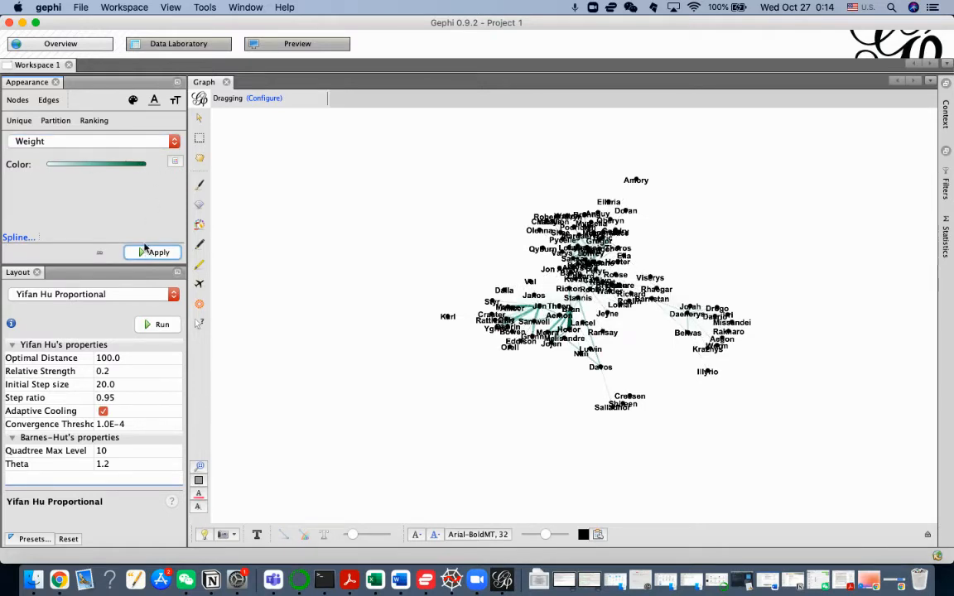
{"action": "scroll", "coordinate": [735, 266], "scroll_direction": "down", "scroll_amount": 3}
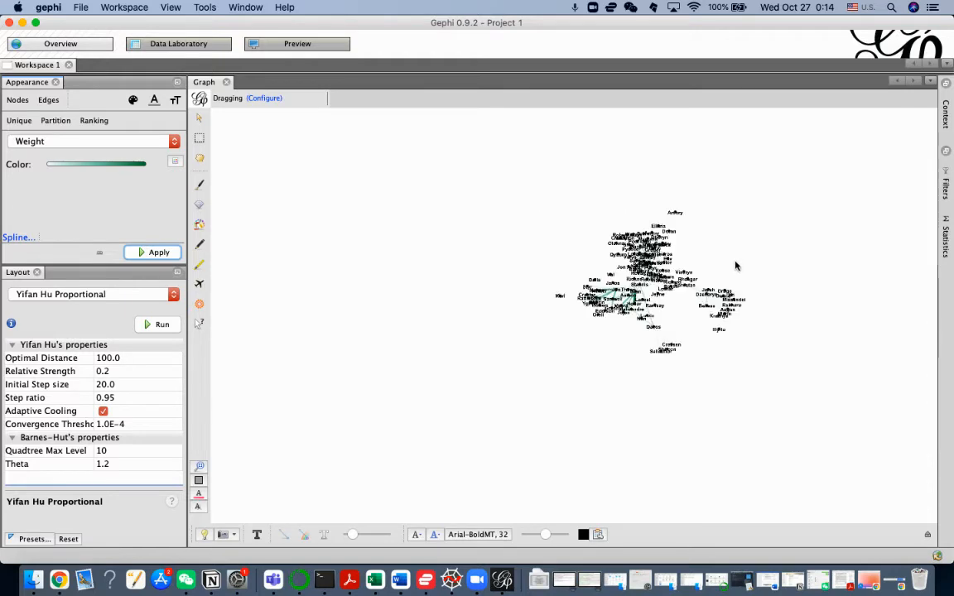
{"action": "scroll", "coordinate": [736, 266], "scroll_direction": "up", "scroll_amount": 4}
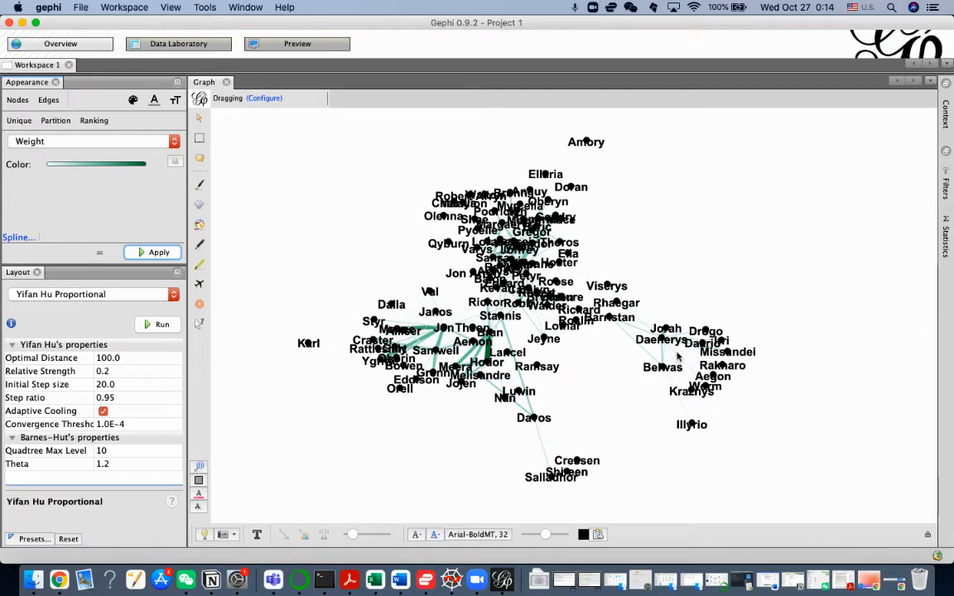
{"action": "scroll", "coordinate": [691, 296], "scroll_direction": "down", "scroll_amount": 2}
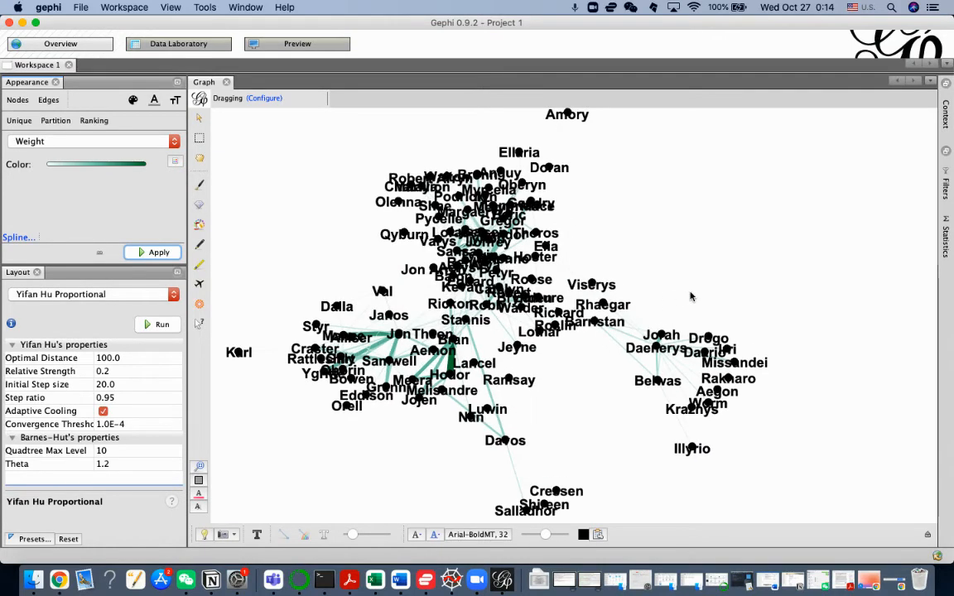
Step: Shape the edge weight colour spline with the steeply rising template that flattens out early
{"action": "left_click", "coordinate": [10, 238]}
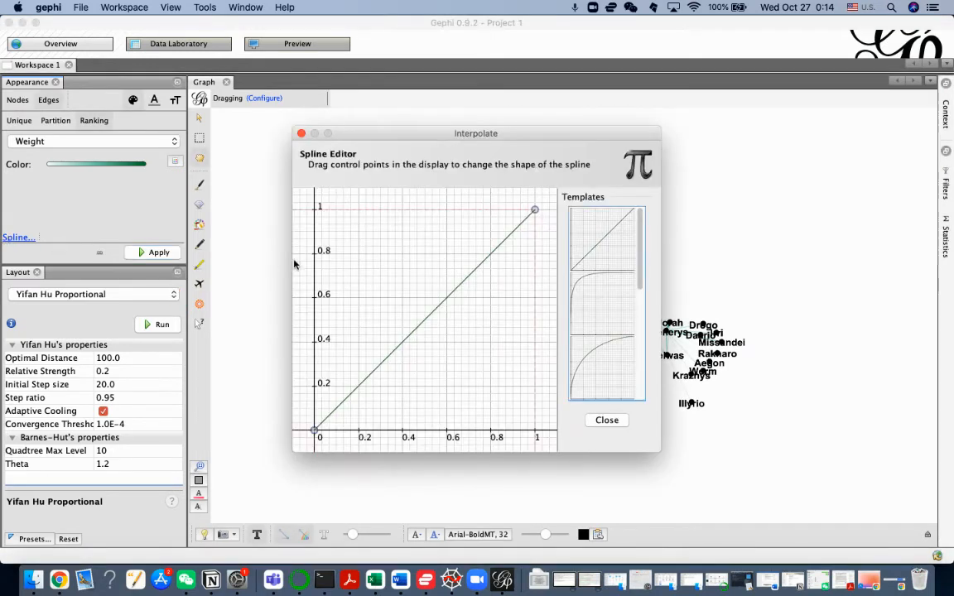
{"action": "left_click", "coordinate": [617, 317]}
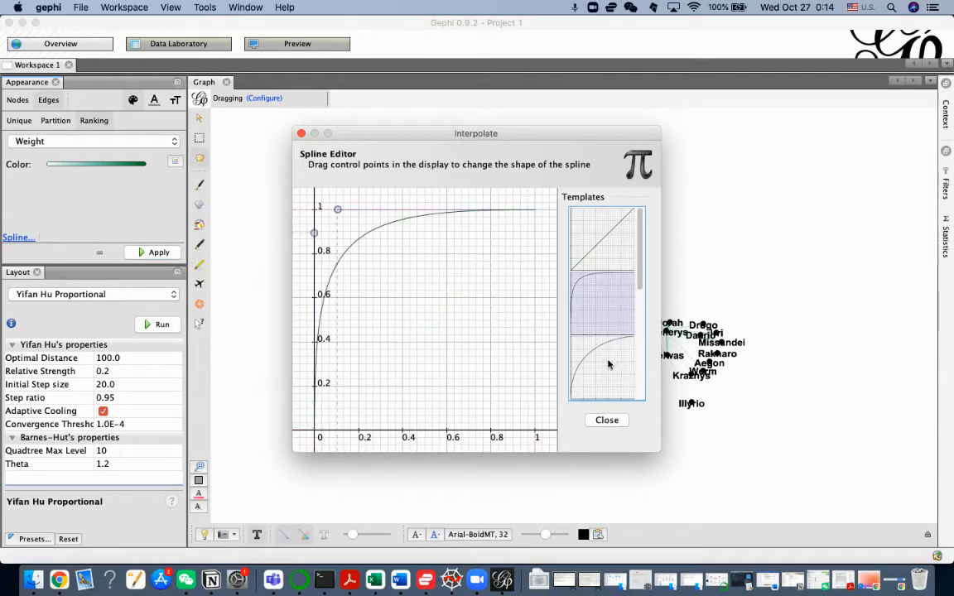
{"action": "left_click", "coordinate": [611, 362]}
{"action": "left_click", "coordinate": [602, 313]}
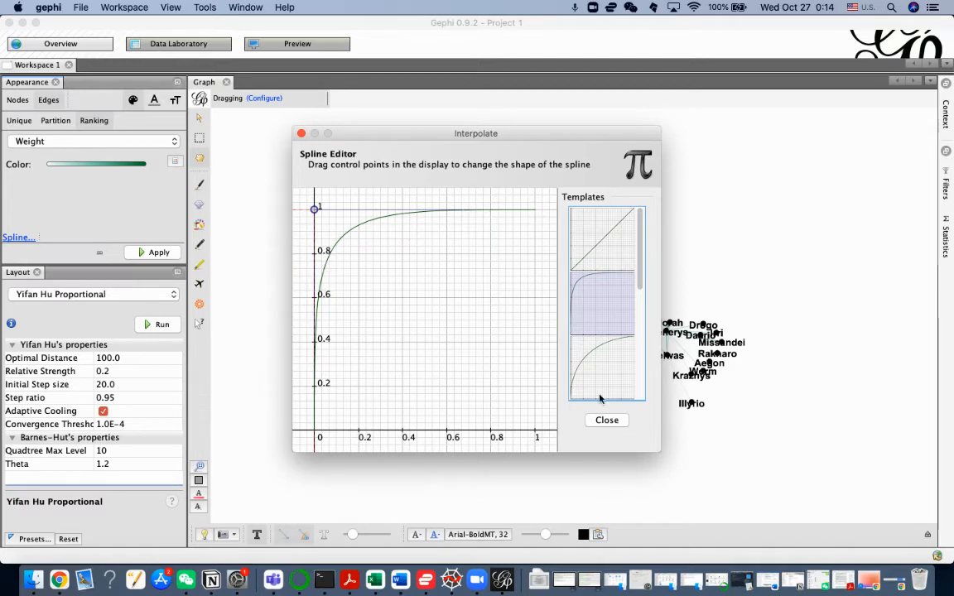
{"action": "left_click", "coordinate": [607, 421]}
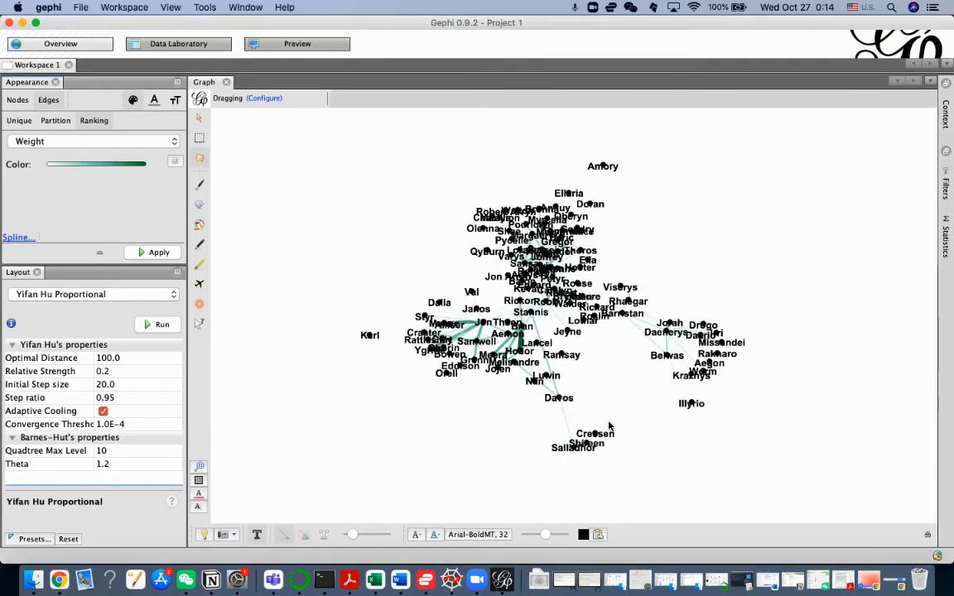
Step: Recheck the steep spline template for the edge weight ranking and reapply the colouring to the edges
{"action": "left_click", "coordinate": [16, 241]}
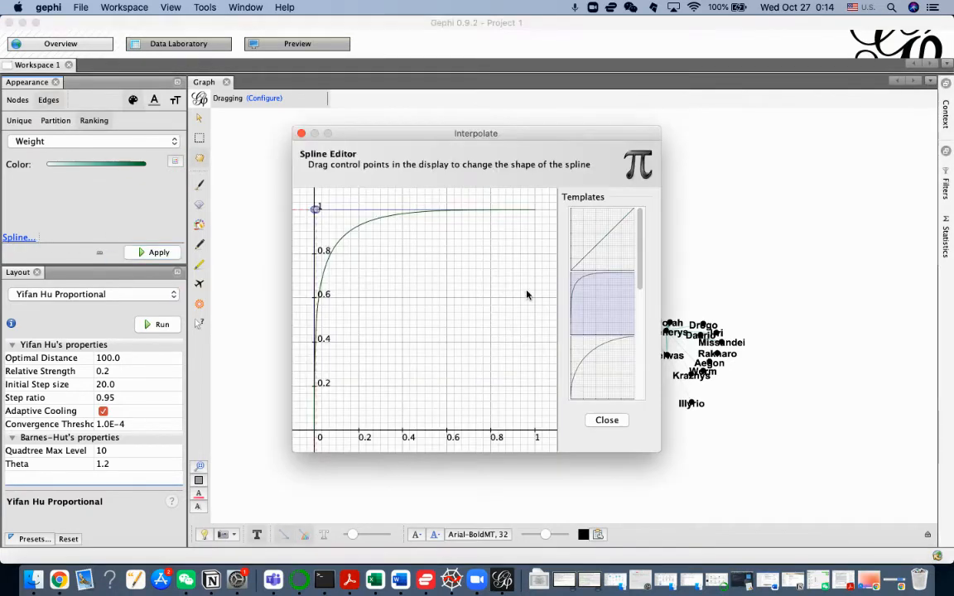
{"action": "left_click", "coordinate": [600, 357]}
{"action": "left_click", "coordinate": [593, 312]}
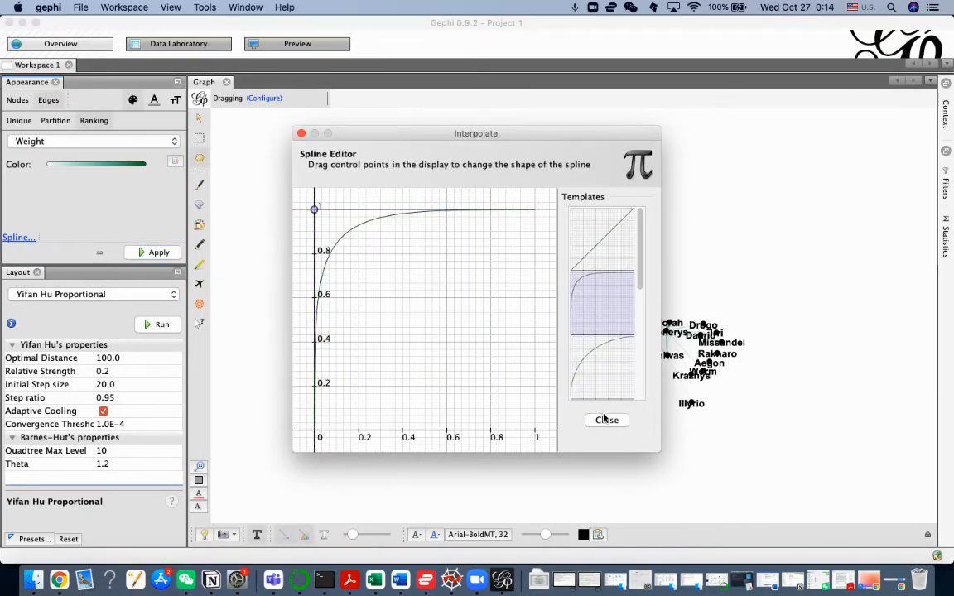
{"action": "left_click", "coordinate": [606, 419]}
{"action": "scroll", "coordinate": [688, 278], "scroll_direction": "down", "scroll_amount": 2}
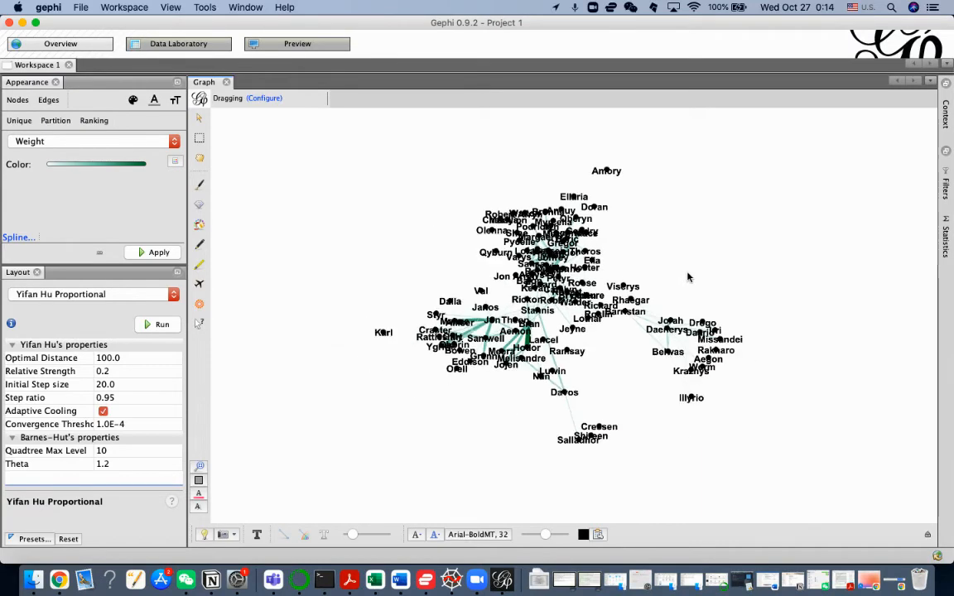
{"action": "scroll", "coordinate": [688, 277], "scroll_direction": "up", "scroll_amount": 1}
{"action": "left_click", "coordinate": [139, 252]}
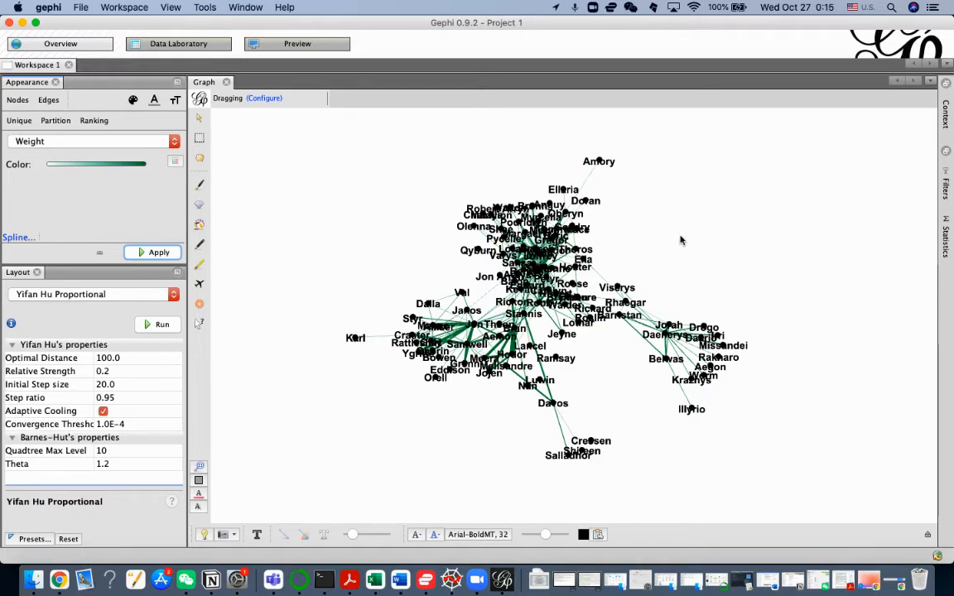
Step: Recolour the weight-ranked edges with the default cream-teal-blue palette and inspect the graph
{"action": "left_click", "coordinate": [175, 162]}
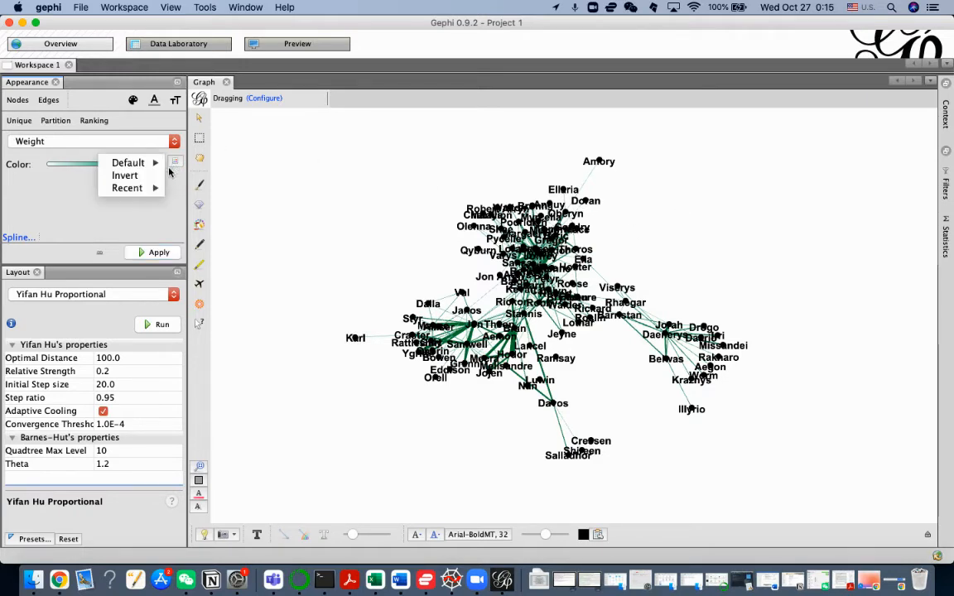
{"action": "mouse_move", "coordinate": [161, 165]}
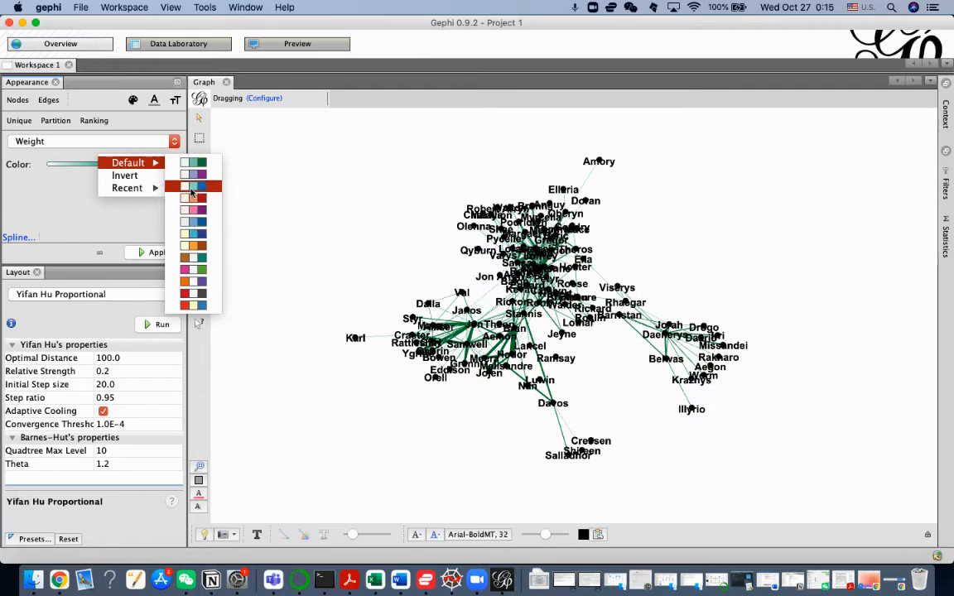
{"action": "left_click", "coordinate": [192, 187]}
{"action": "left_click", "coordinate": [157, 252]}
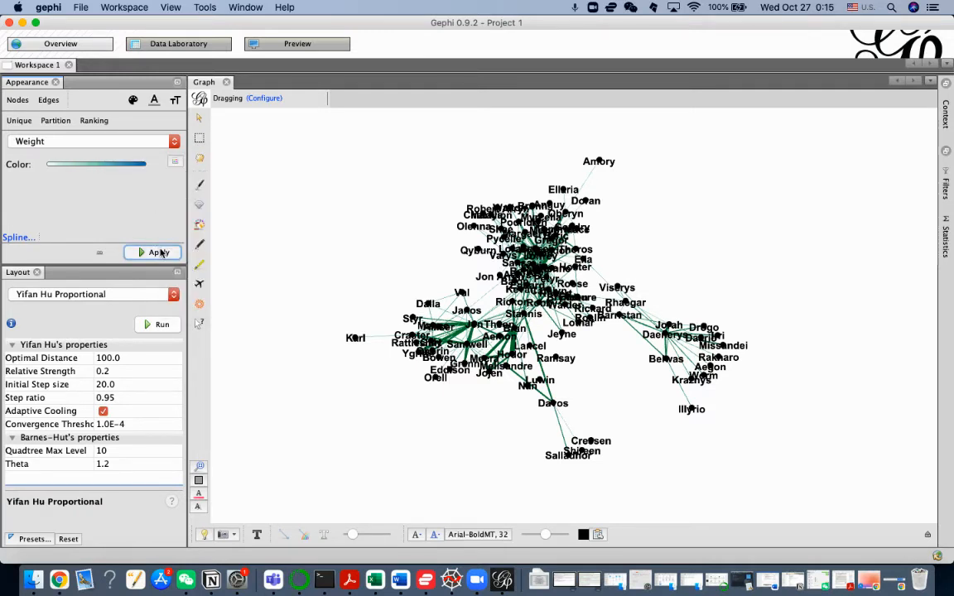
{"action": "scroll", "coordinate": [735, 289], "scroll_direction": "up", "scroll_amount": 2}
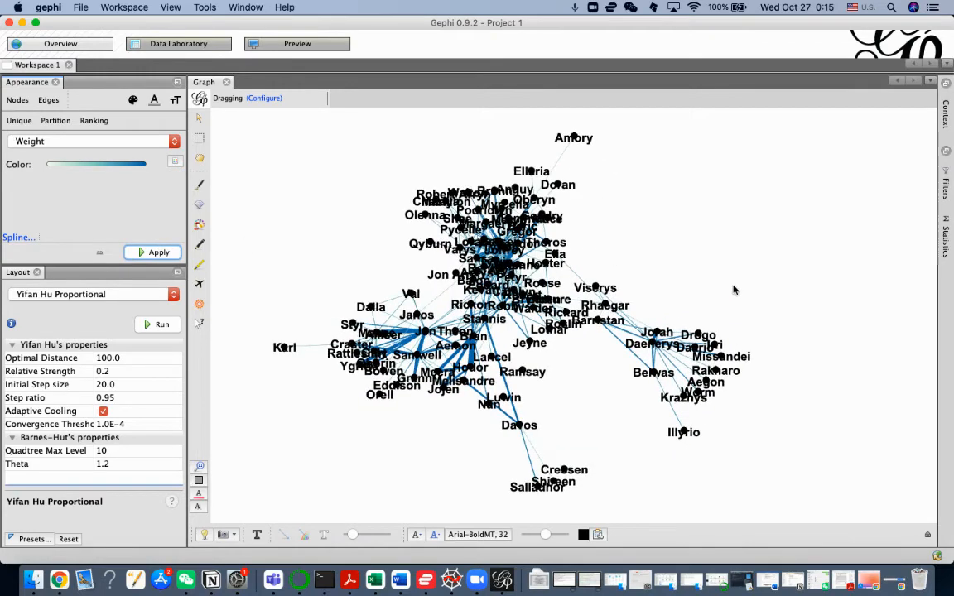
{"action": "scroll", "coordinate": [735, 290], "scroll_direction": "down", "scroll_amount": 2}
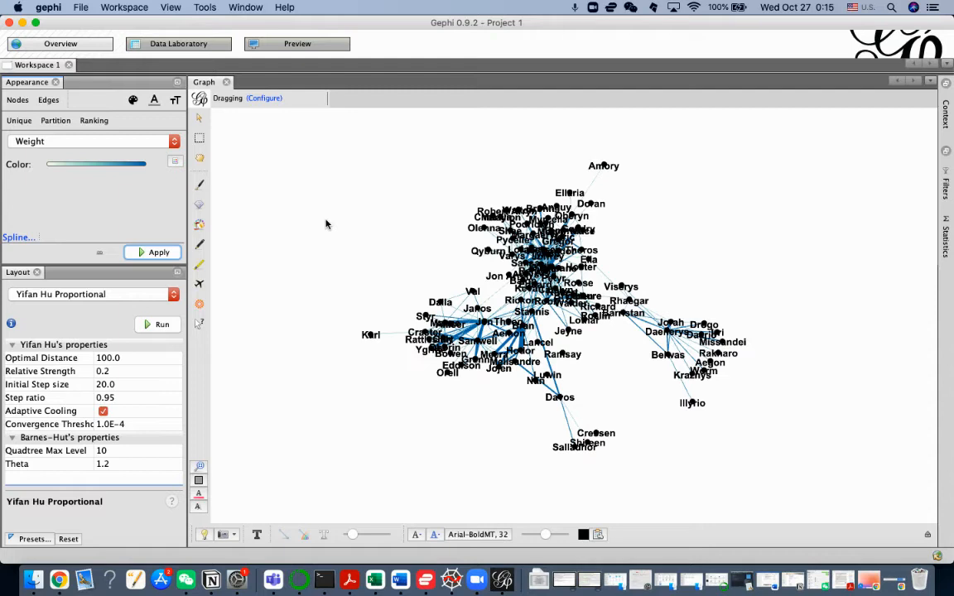
Step: Check the unique colour and ranking attributes offered for nodes, and review the nodes table in the Data Laboratory before returning to the overview
{"action": "left_click", "coordinate": [16, 99]}
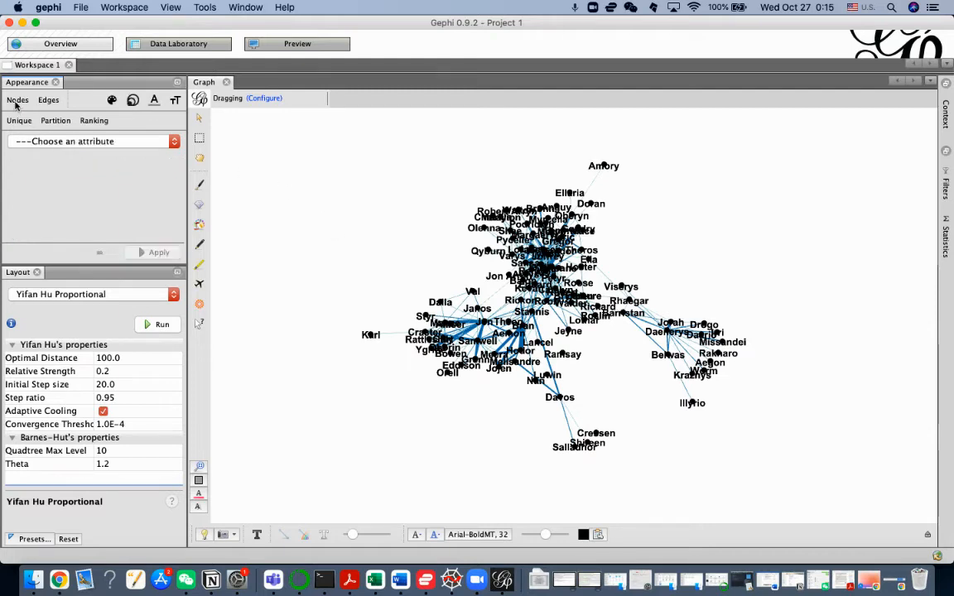
{"action": "left_click", "coordinate": [21, 122]}
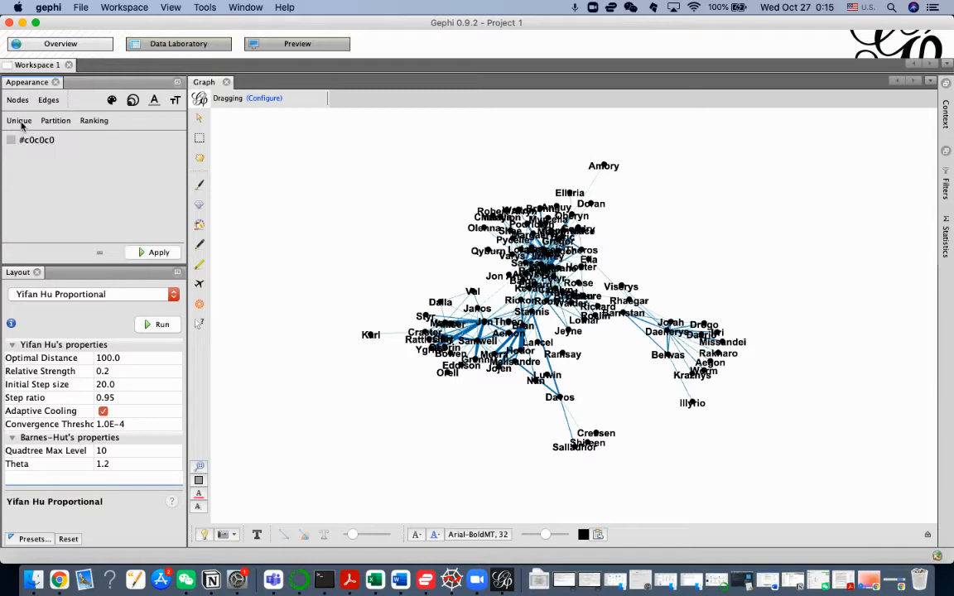
{"action": "left_click", "coordinate": [87, 123]}
{"action": "left_click", "coordinate": [98, 144]}
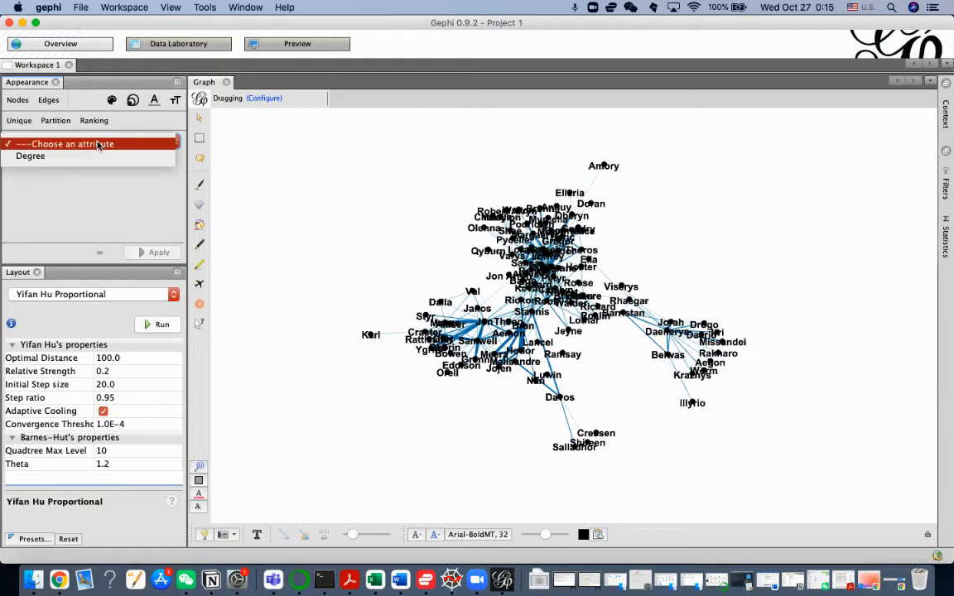
{"action": "left_click", "coordinate": [74, 180]}
{"action": "left_click", "coordinate": [178, 43]}
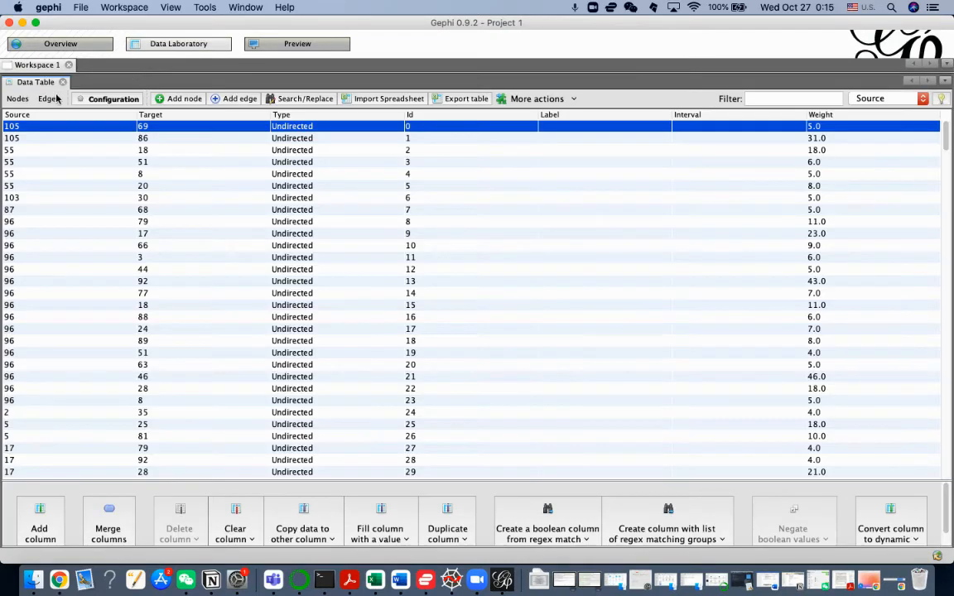
{"action": "left_click", "coordinate": [18, 99]}
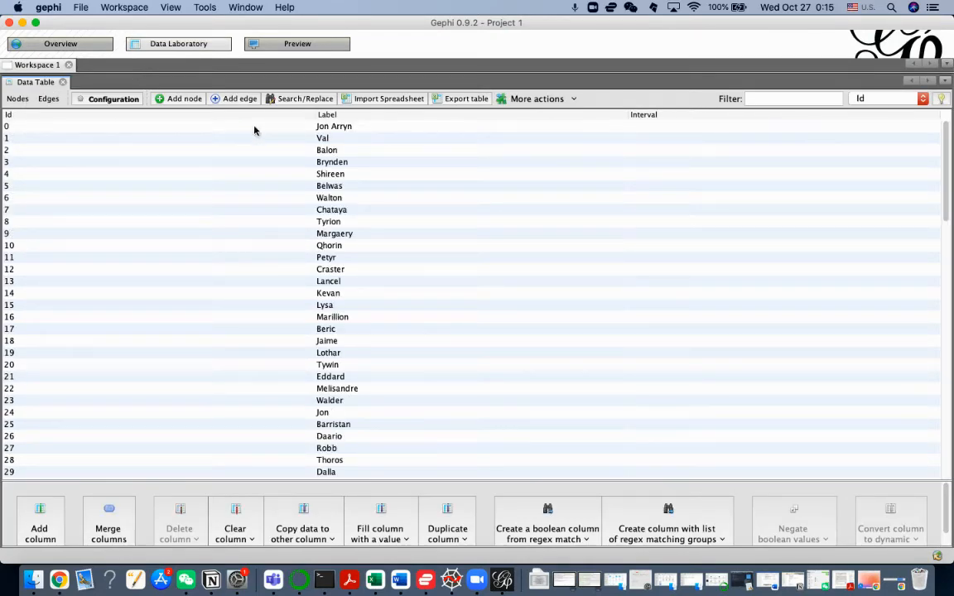
{"action": "left_click", "coordinate": [60, 45]}
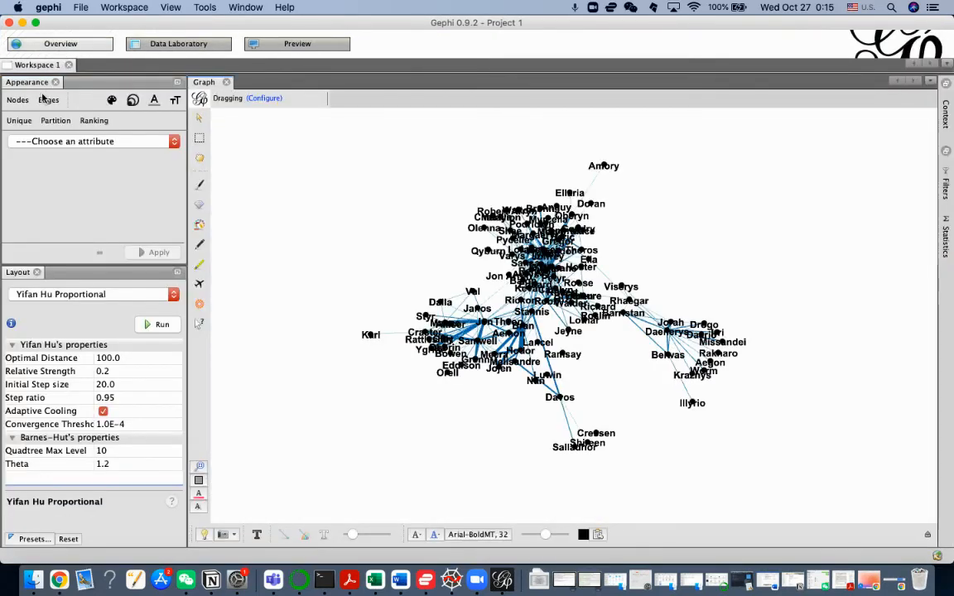
Step: Set the node colour ranking to Degree with the recently used white-to-green palette
{"action": "left_click", "coordinate": [30, 140]}
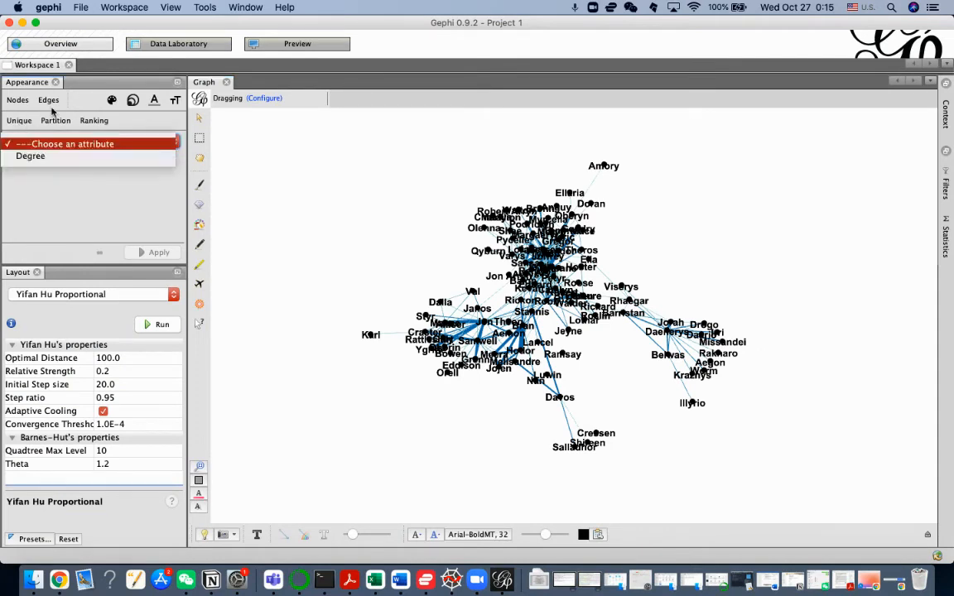
{"action": "left_click", "coordinate": [9, 100]}
{"action": "left_click", "coordinate": [93, 142]}
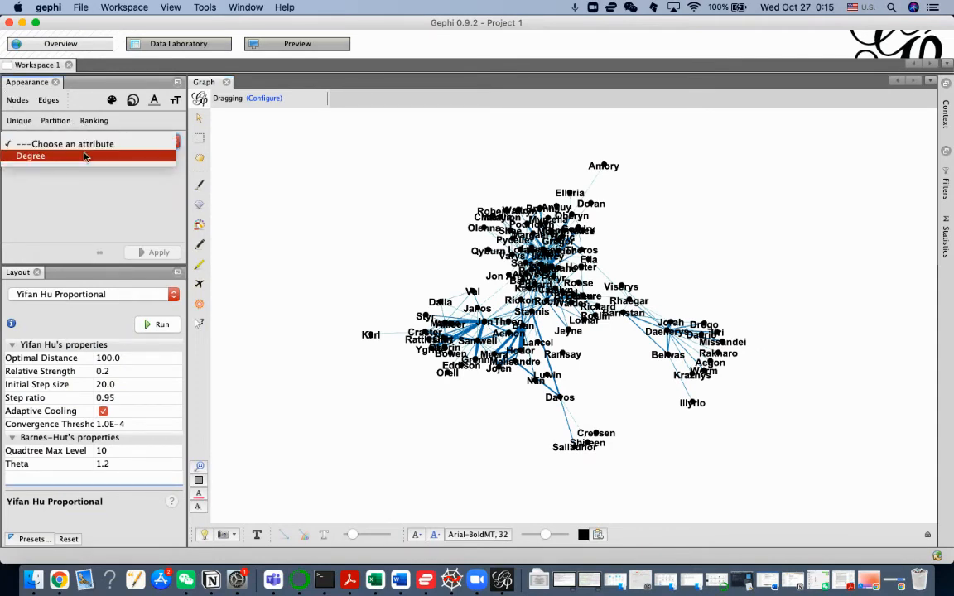
{"action": "left_click", "coordinate": [85, 154]}
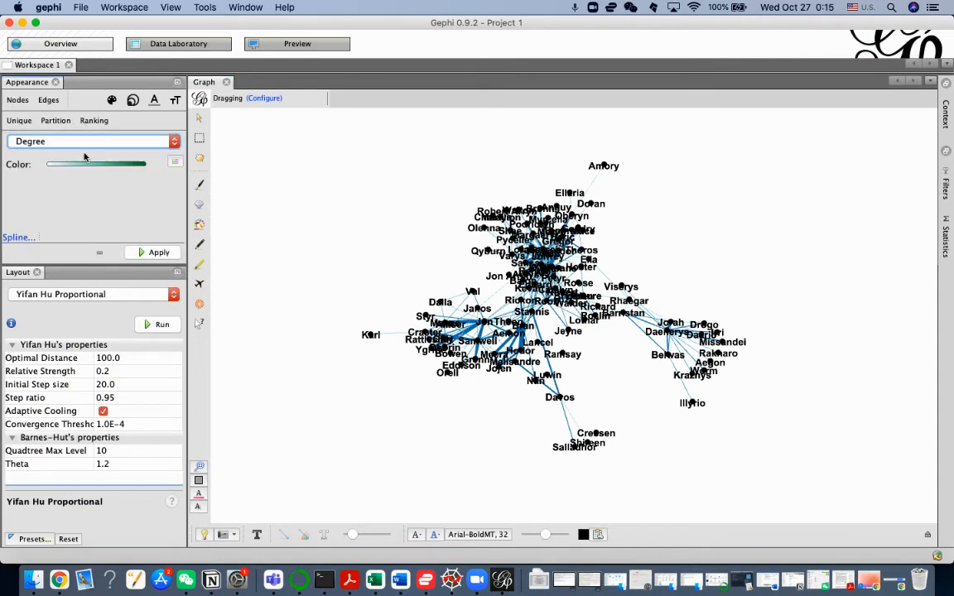
{"action": "left_click", "coordinate": [175, 164]}
{"action": "mouse_move", "coordinate": [153, 187]}
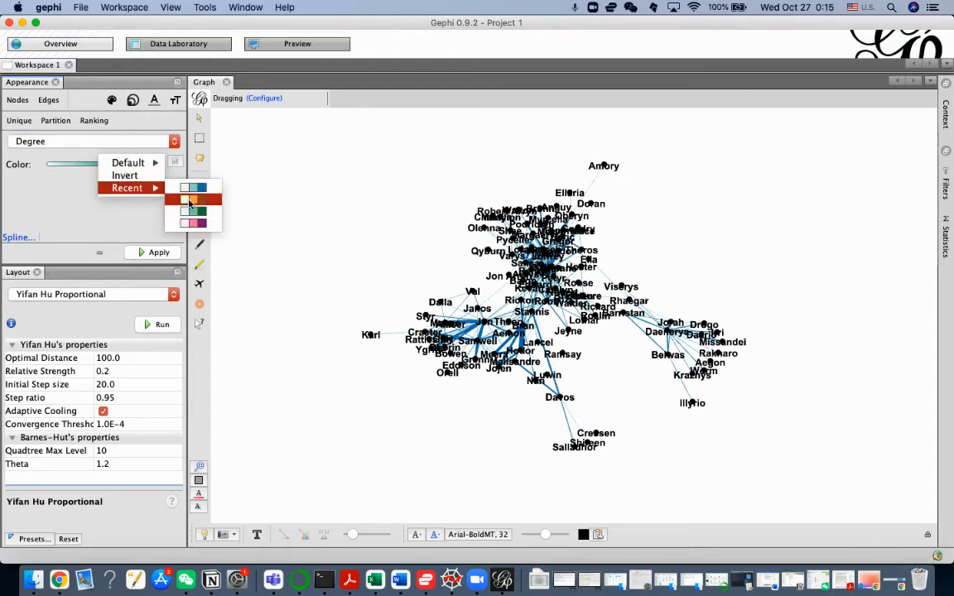
{"action": "left_click", "coordinate": [202, 214]}
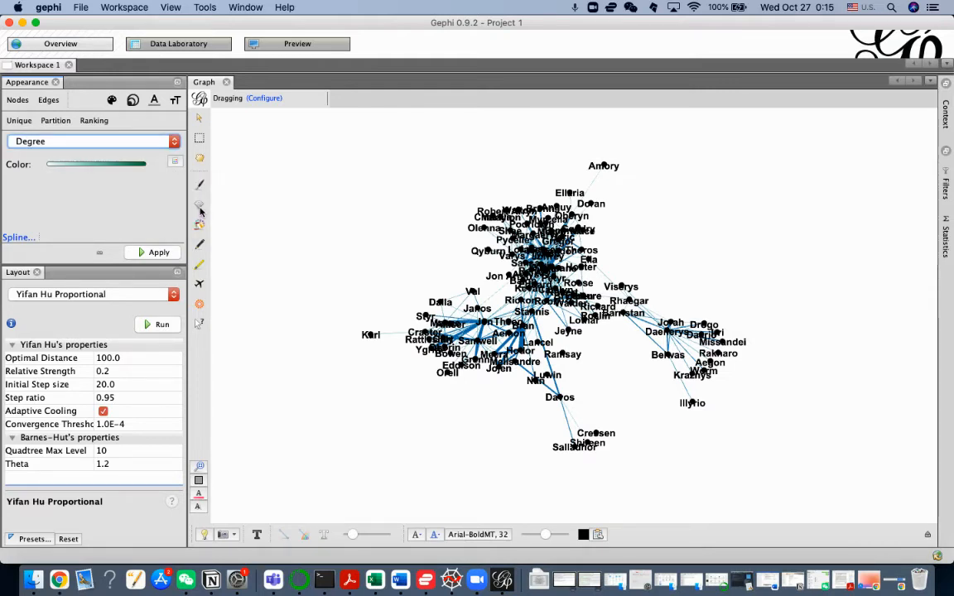
Step: Review the spline of the node Degree ranking, apply the colouring to the nodes, and inspect them up close
{"action": "left_click", "coordinate": [20, 238]}
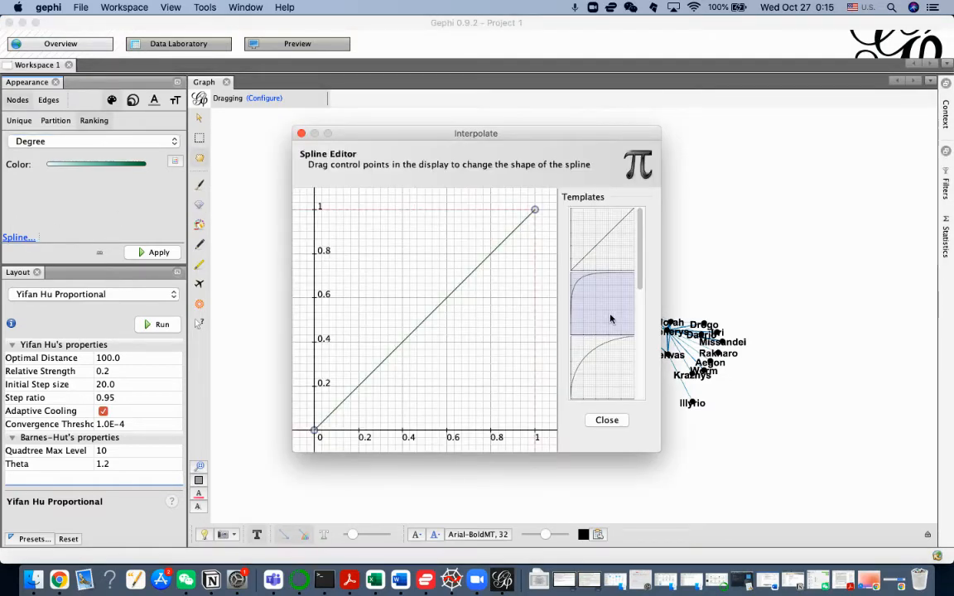
{"action": "left_click", "coordinate": [607, 421]}
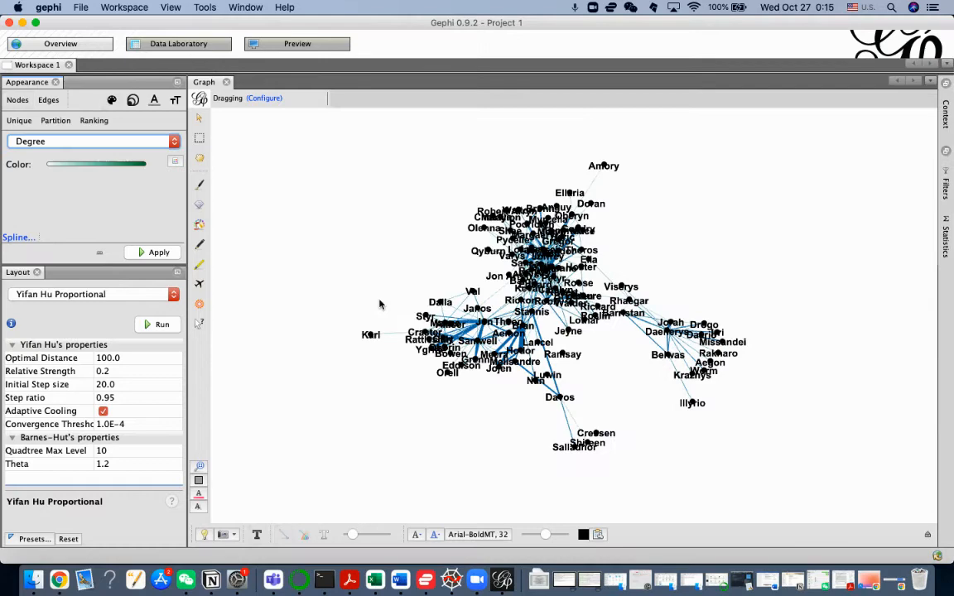
{"action": "left_click", "coordinate": [166, 252]}
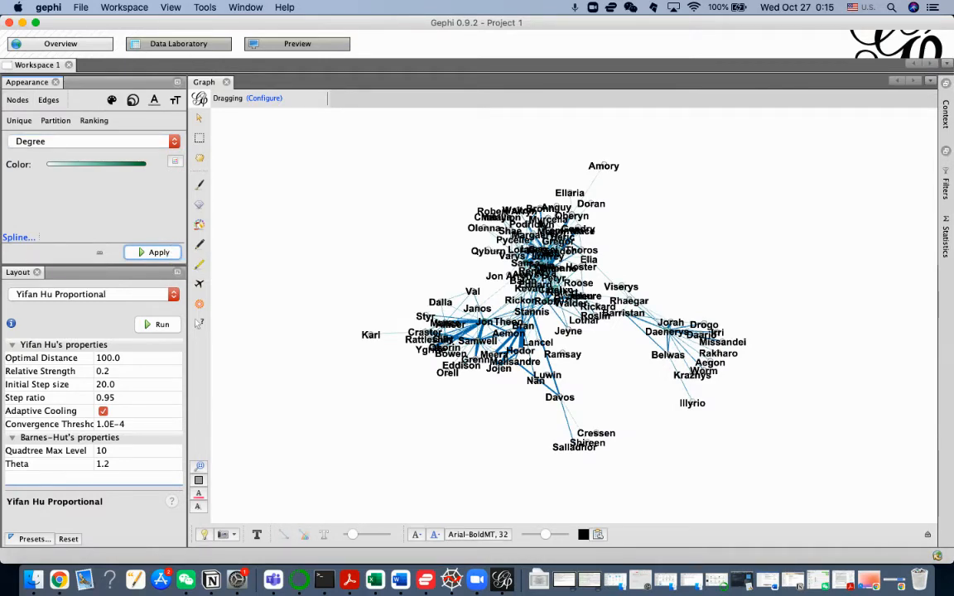
{"action": "scroll", "coordinate": [574, 291], "scroll_direction": "down", "scroll_amount": 2}
{"action": "scroll", "coordinate": [574, 292], "scroll_direction": "up", "scroll_amount": 4}
{"action": "scroll", "coordinate": [573, 291], "scroll_direction": "up", "scroll_amount": 3}
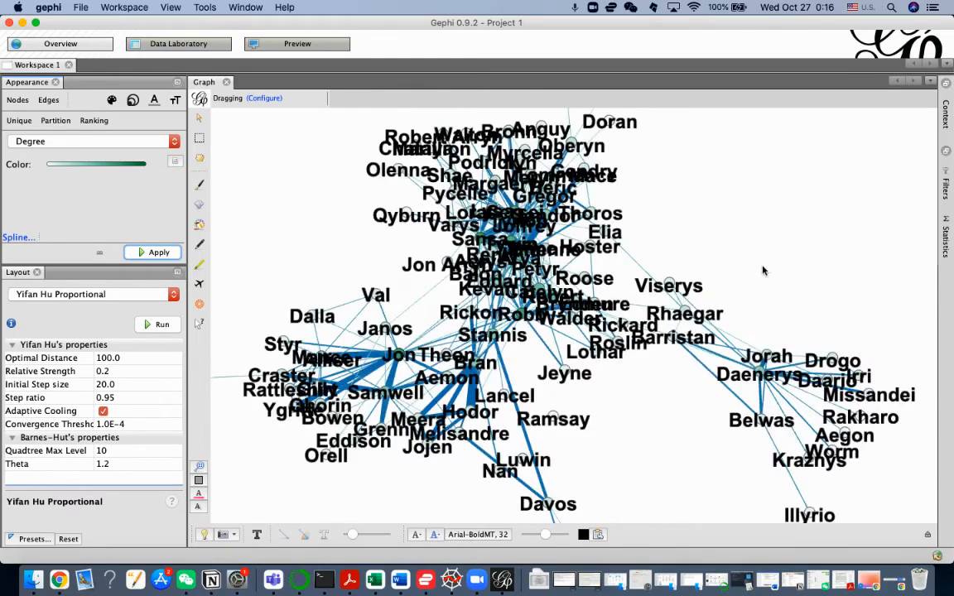
Step: Set the graph label size mode to Fixed and change the label font to Arial Bold at size 20
{"action": "scroll", "coordinate": [804, 249], "scroll_direction": "down", "scroll_amount": 2}
{"action": "scroll", "coordinate": [729, 248], "scroll_direction": "up", "scroll_amount": 1}
{"action": "scroll", "coordinate": [731, 248], "scroll_direction": "down", "scroll_amount": 2}
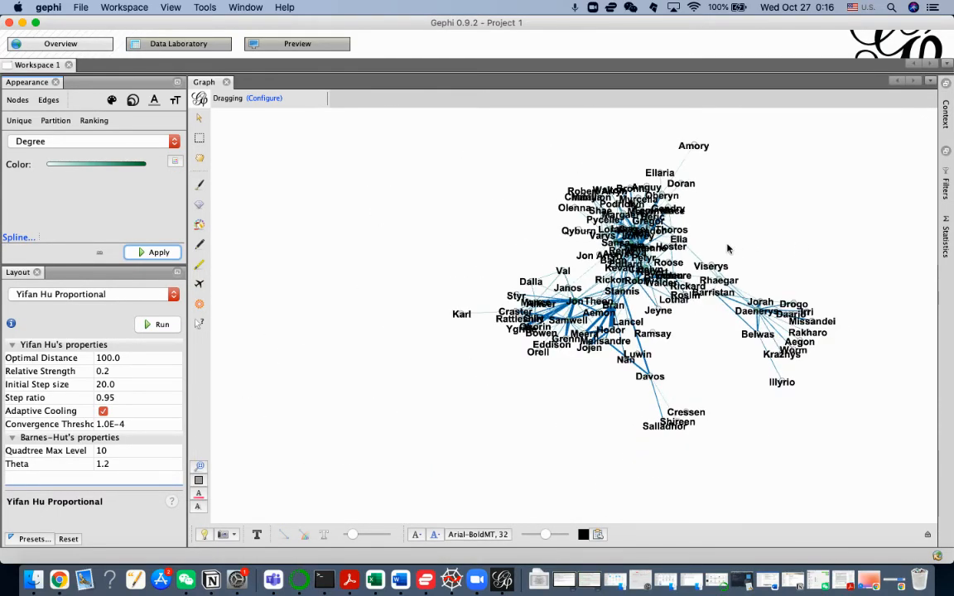
{"action": "scroll", "coordinate": [731, 248], "scroll_direction": "up", "scroll_amount": 2}
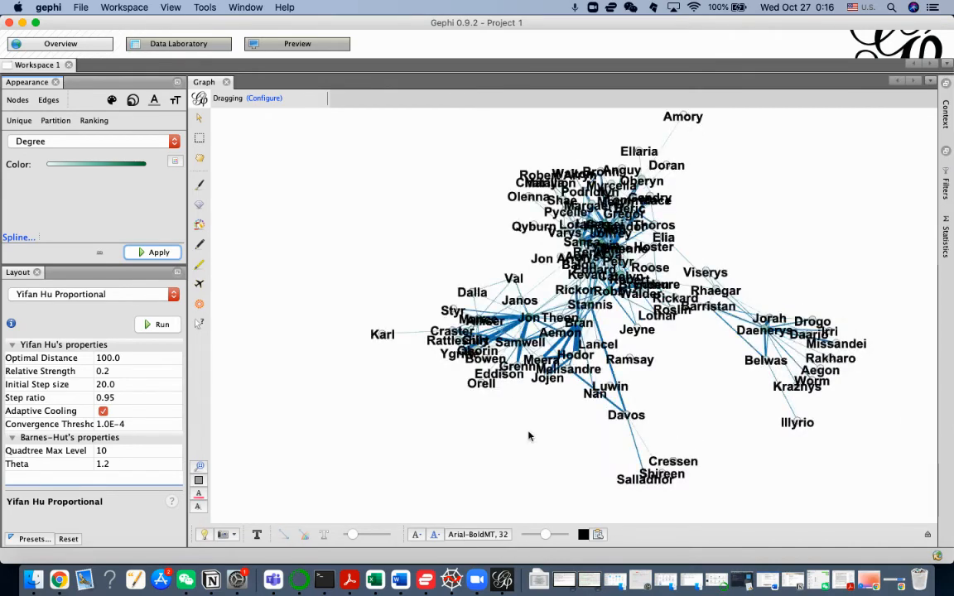
{"action": "left_click", "coordinate": [416, 534]}
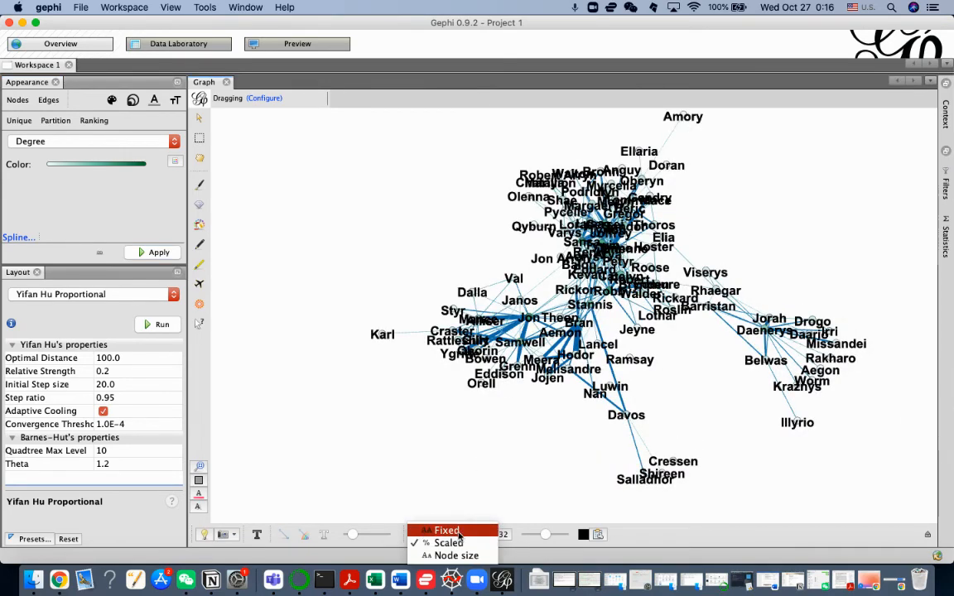
{"action": "left_click", "coordinate": [458, 534]}
{"action": "left_click", "coordinate": [474, 534]}
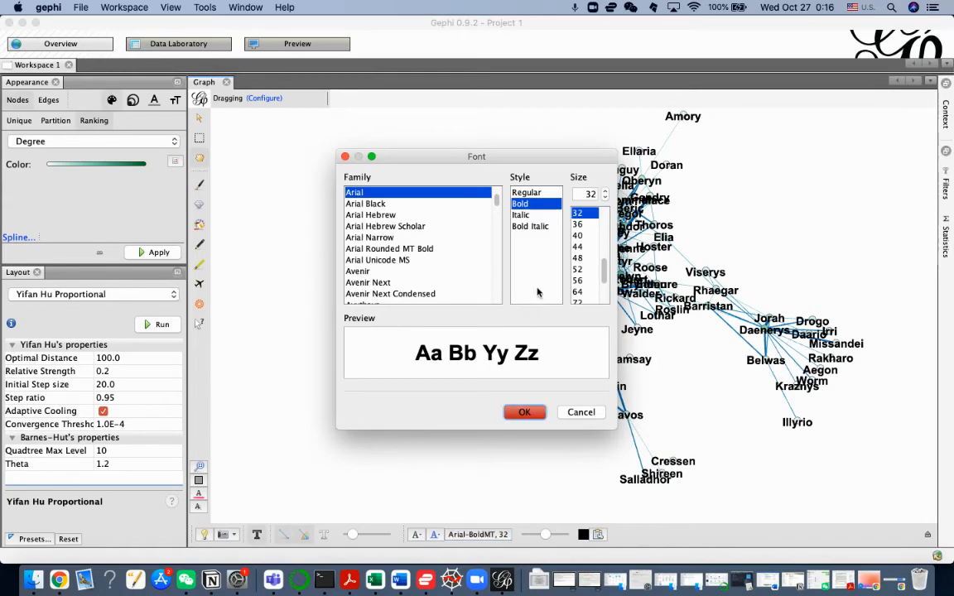
{"action": "scroll", "coordinate": [605, 251], "scroll_direction": "up", "scroll_amount": 3}
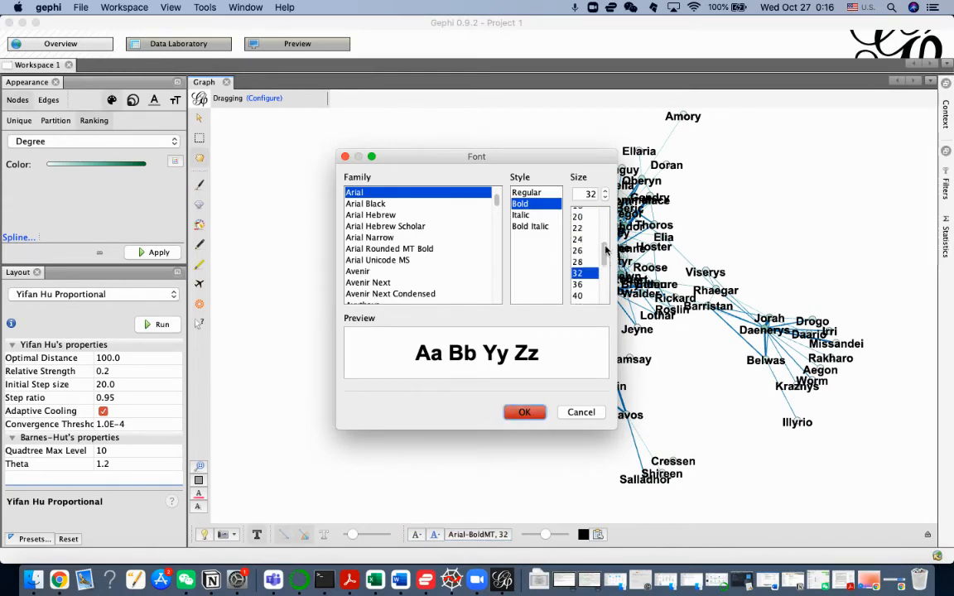
{"action": "scroll", "coordinate": [605, 250], "scroll_direction": "up", "scroll_amount": 1}
{"action": "left_click", "coordinate": [577, 226]}
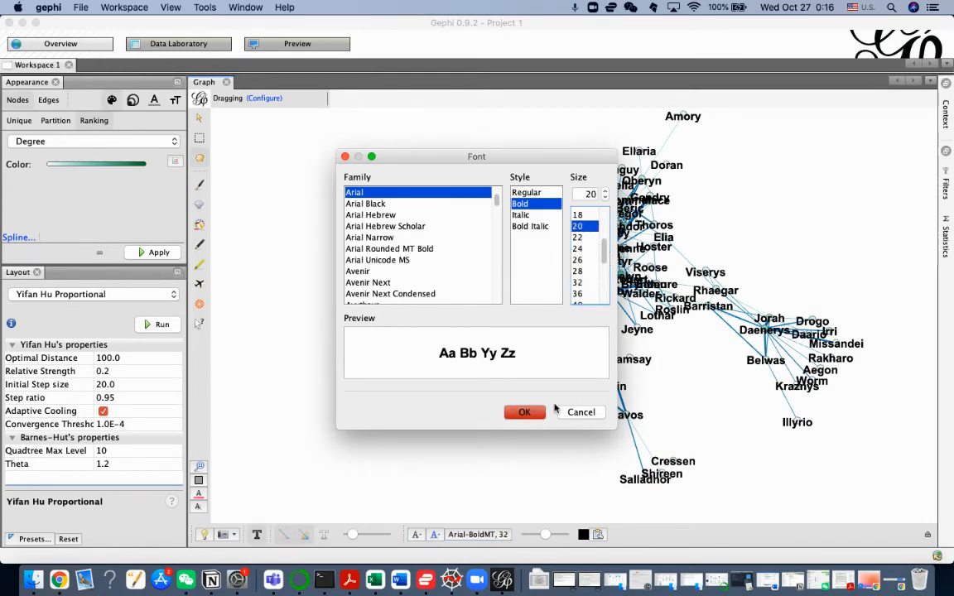
{"action": "left_click", "coordinate": [524, 411]}
{"action": "scroll", "coordinate": [595, 398], "scroll_direction": "up", "scroll_amount": 4}
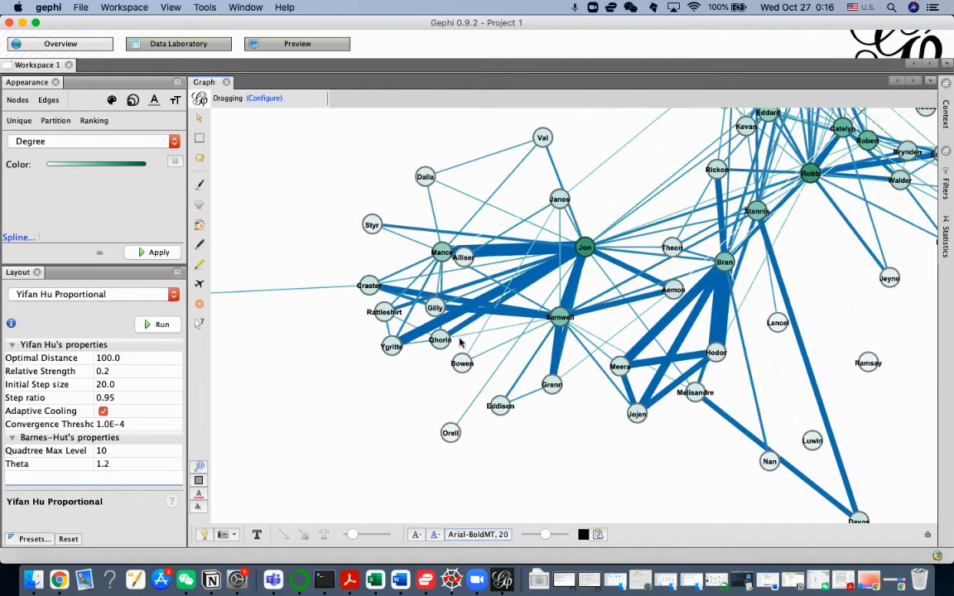
{"action": "scroll", "coordinate": [455, 327], "scroll_direction": "down", "scroll_amount": 2}
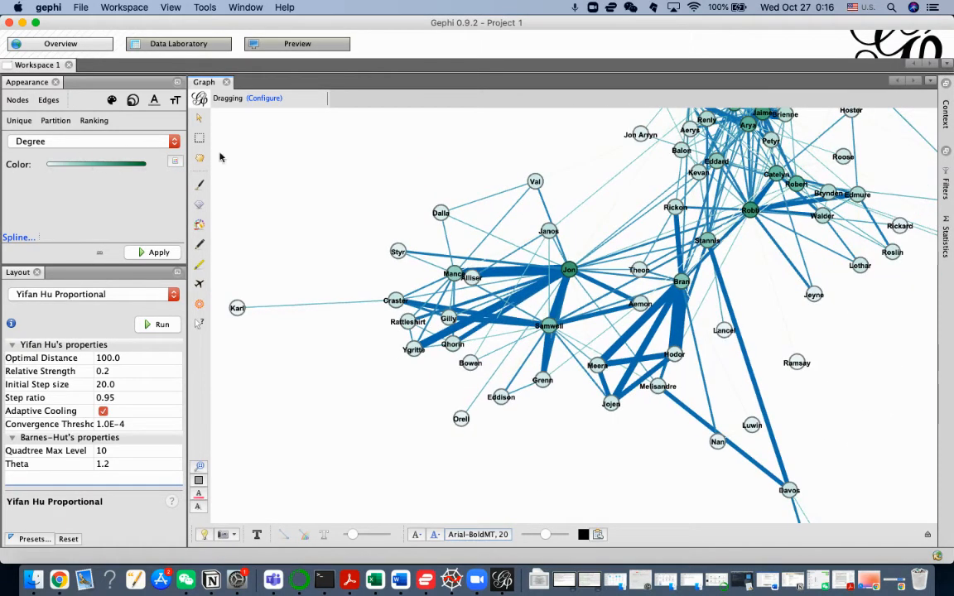
Step: Rank the node sizes by Degree with minimum size 10 and maximum size 30, apply it, and inspect the resized nodes
{"action": "left_click", "coordinate": [134, 101]}
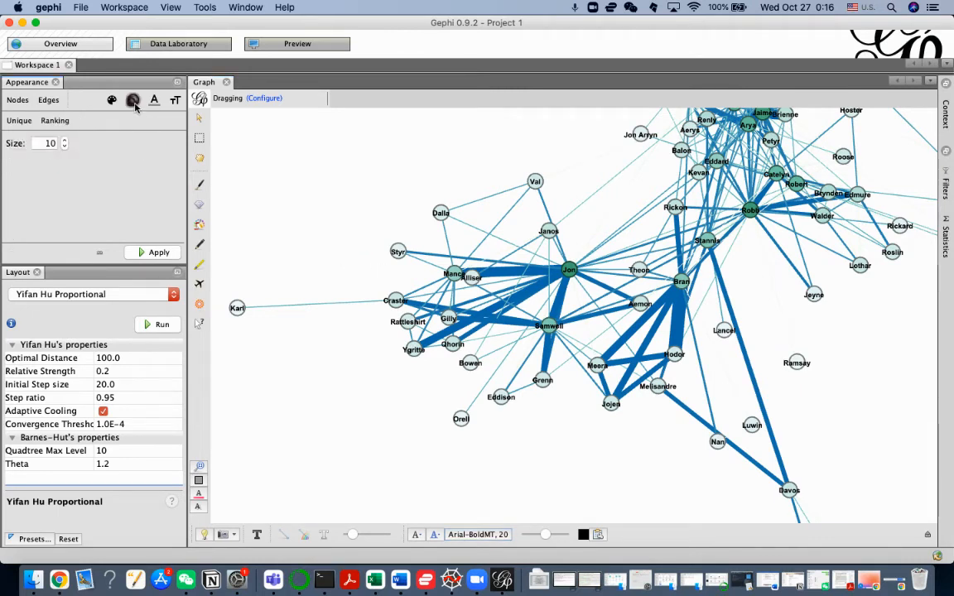
{"action": "left_click", "coordinate": [54, 120]}
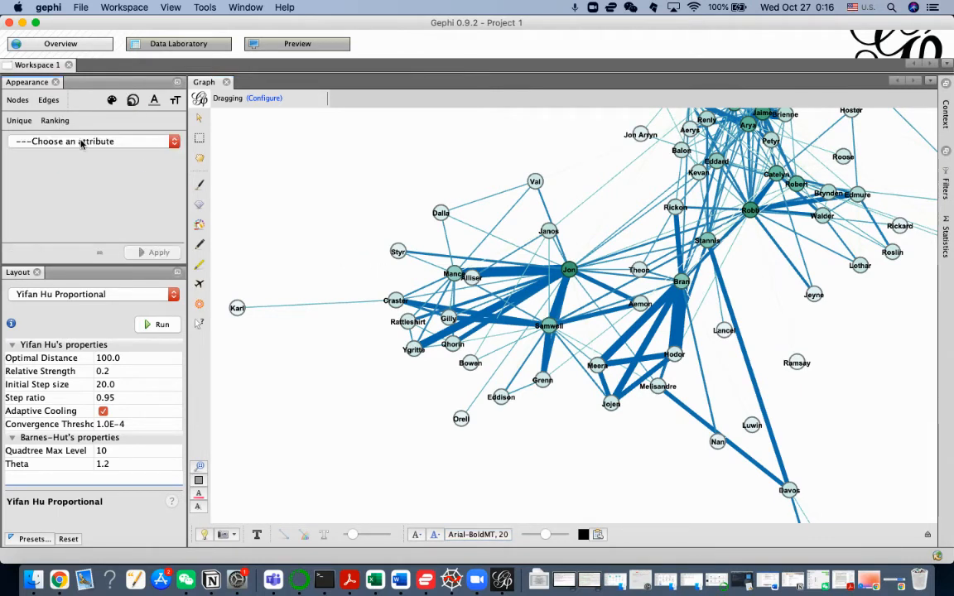
{"action": "left_click", "coordinate": [74, 143]}
{"action": "left_click", "coordinate": [77, 156]}
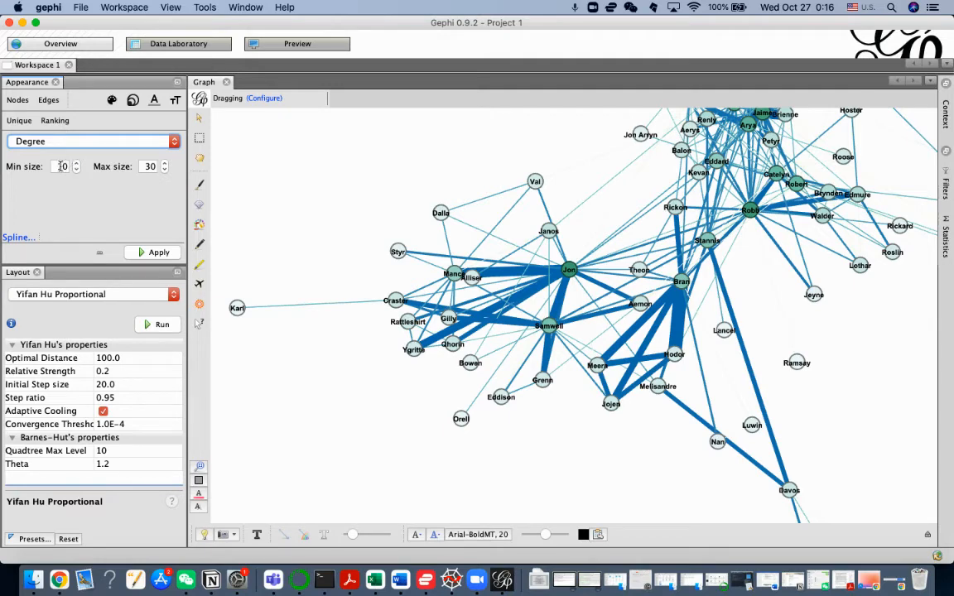
{"action": "left_click", "coordinate": [159, 252]}
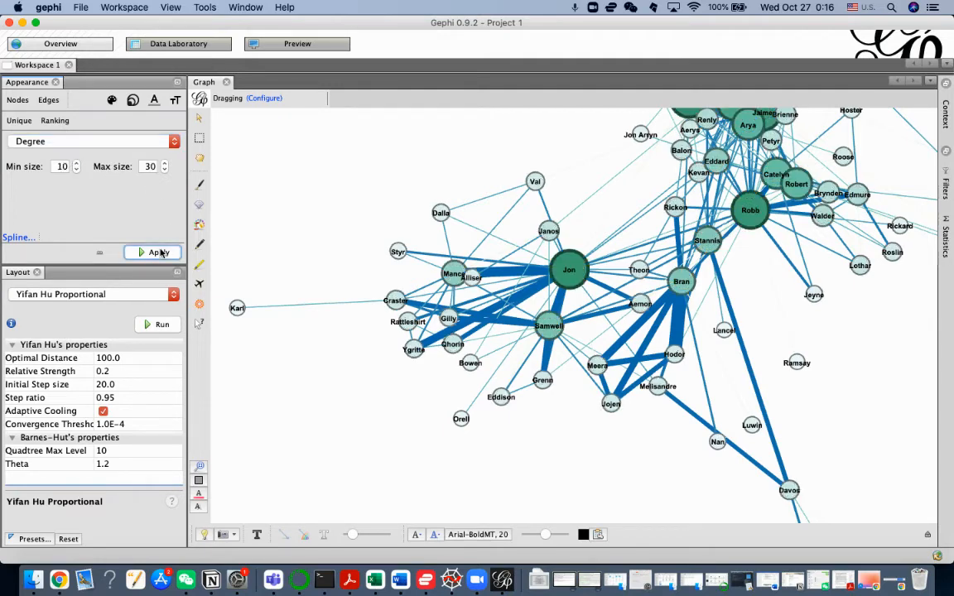
{"action": "scroll", "coordinate": [818, 273], "scroll_direction": "down", "scroll_amount": 3}
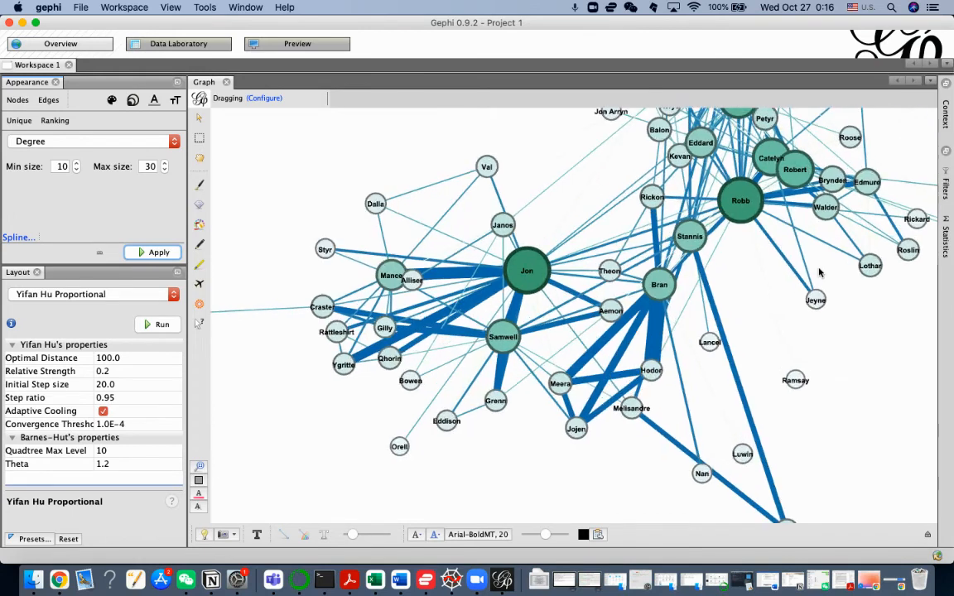
{"action": "scroll", "coordinate": [818, 274], "scroll_direction": "down", "scroll_amount": 2}
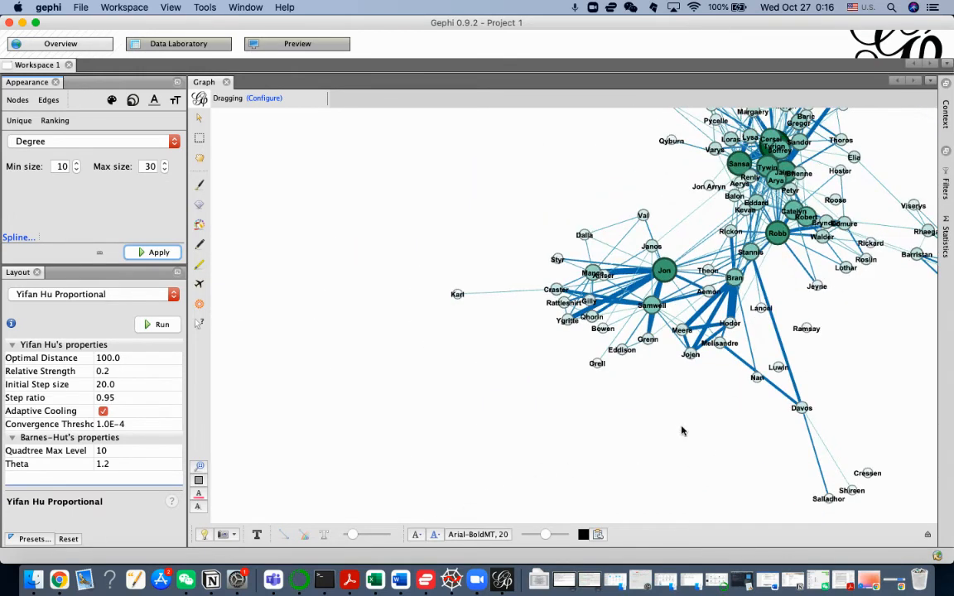
{"action": "scroll", "coordinate": [809, 358], "scroll_direction": "down", "scroll_amount": 1}
{"action": "scroll", "coordinate": [810, 358], "scroll_direction": "up", "scroll_amount": 3}
{"action": "scroll", "coordinate": [808, 357], "scroll_direction": "down", "scroll_amount": 4}
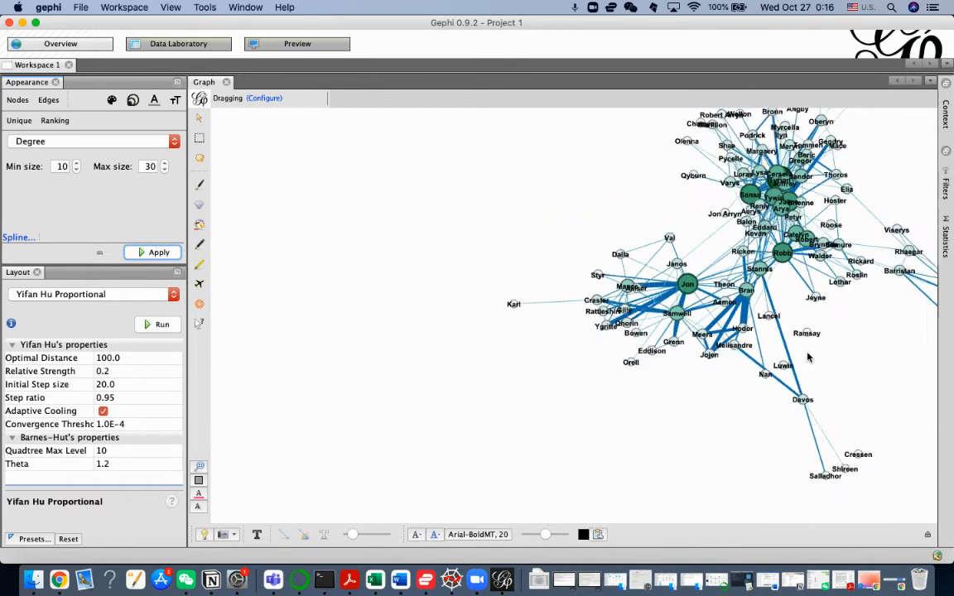
{"action": "scroll", "coordinate": [797, 311], "scroll_direction": "down", "scroll_amount": 3}
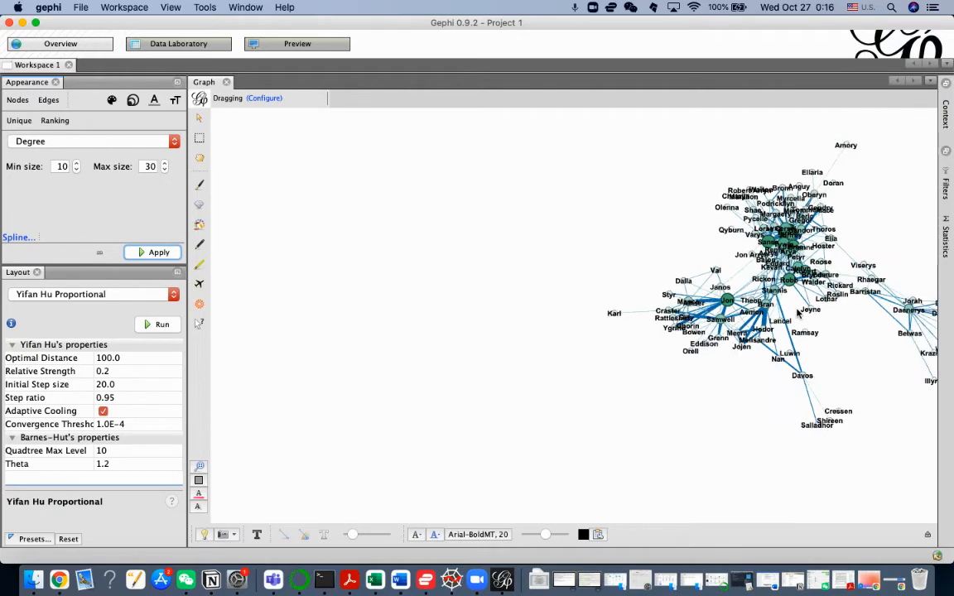
{"action": "scroll", "coordinate": [771, 308], "scroll_direction": "up", "scroll_amount": 6}
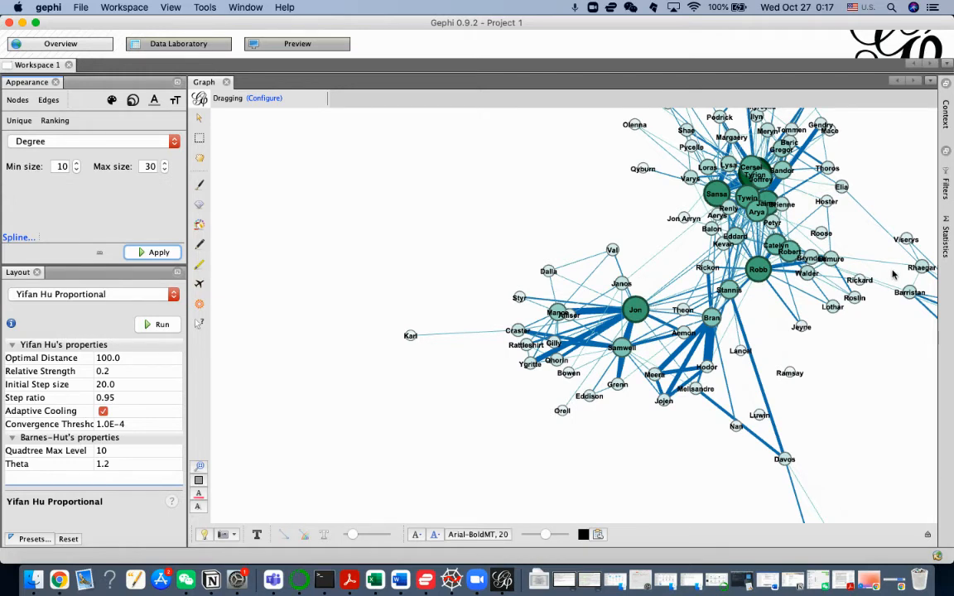
Step: Bring up the Statistics window and dock it open beside the graph in the overview
{"action": "left_click", "coordinate": [946, 240]}
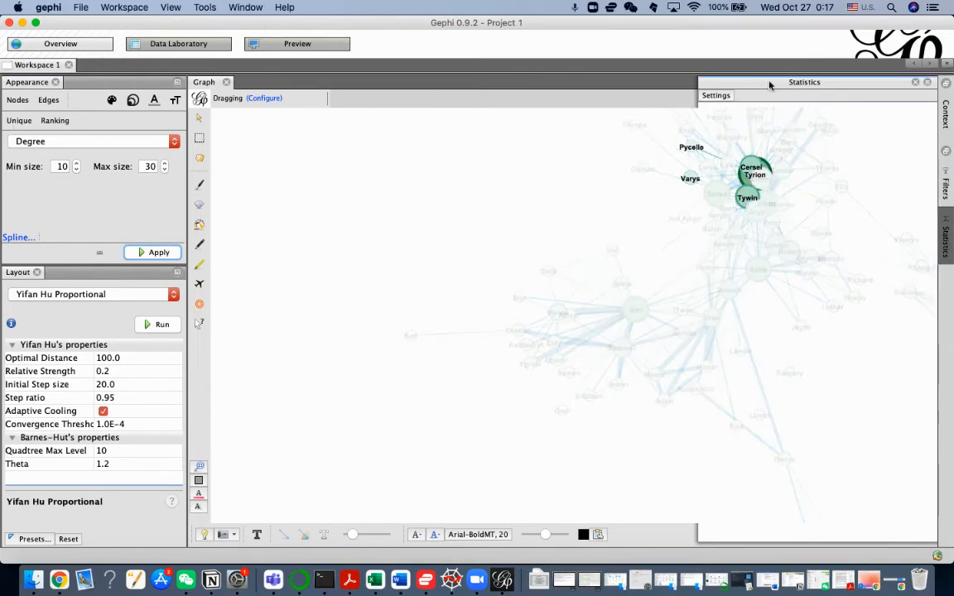
{"action": "left_click", "coordinate": [195, 41]}
{"action": "left_click", "coordinate": [97, 49]}
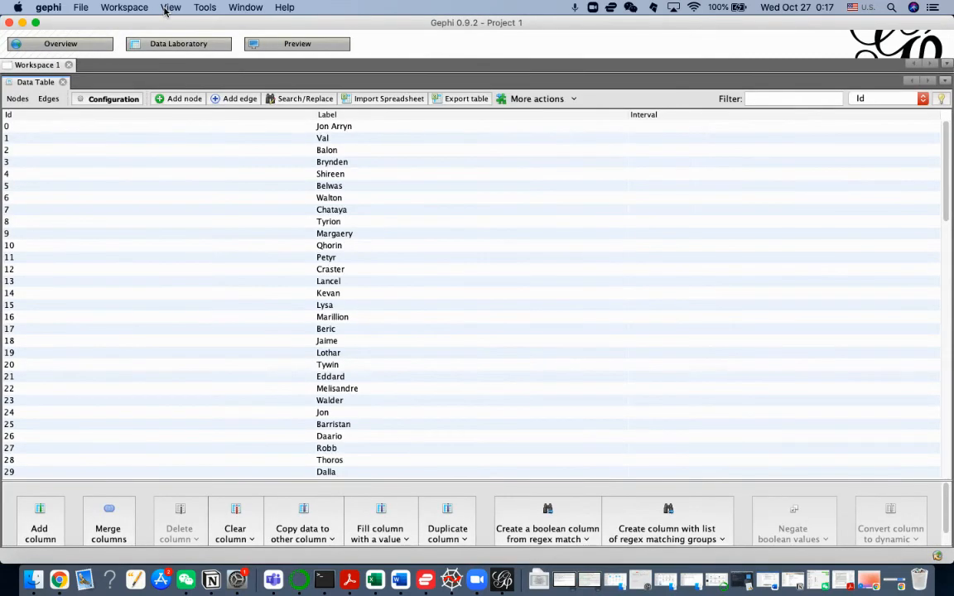
{"action": "left_click", "coordinate": [198, 8]}
{"action": "mouse_move", "coordinate": [163, 11]}
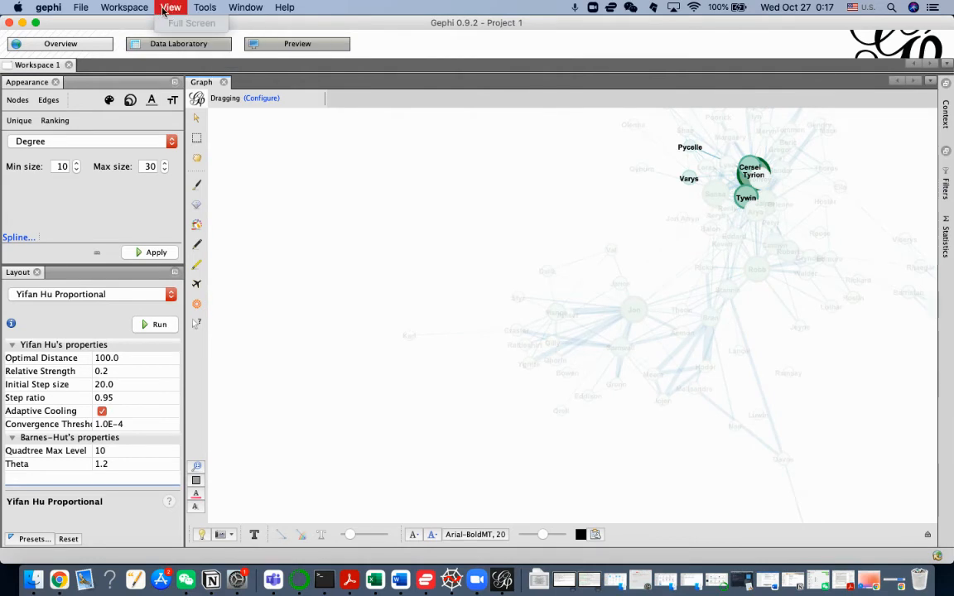
{"action": "mouse_move", "coordinate": [207, 7]}
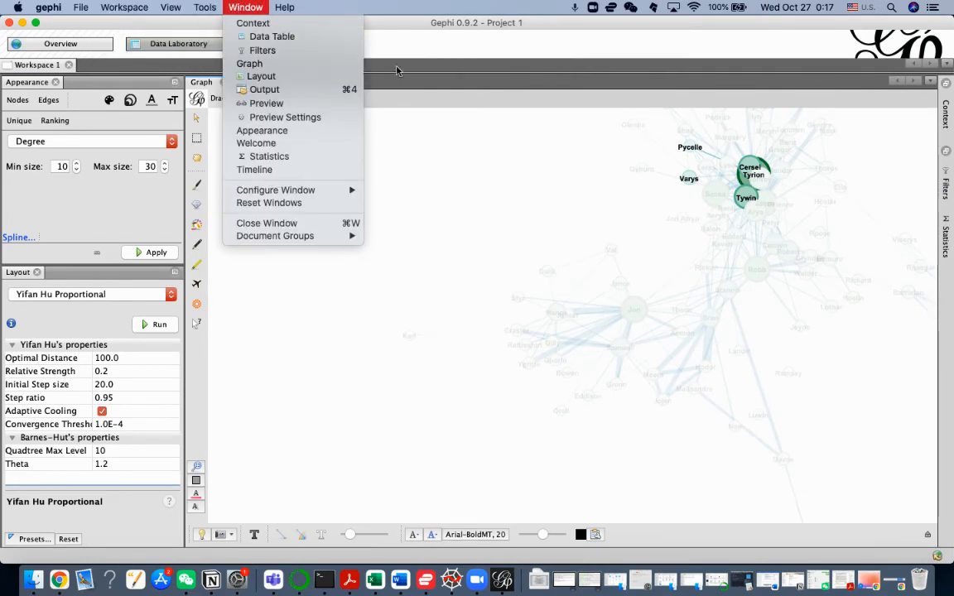
{"action": "left_click", "coordinate": [951, 246]}
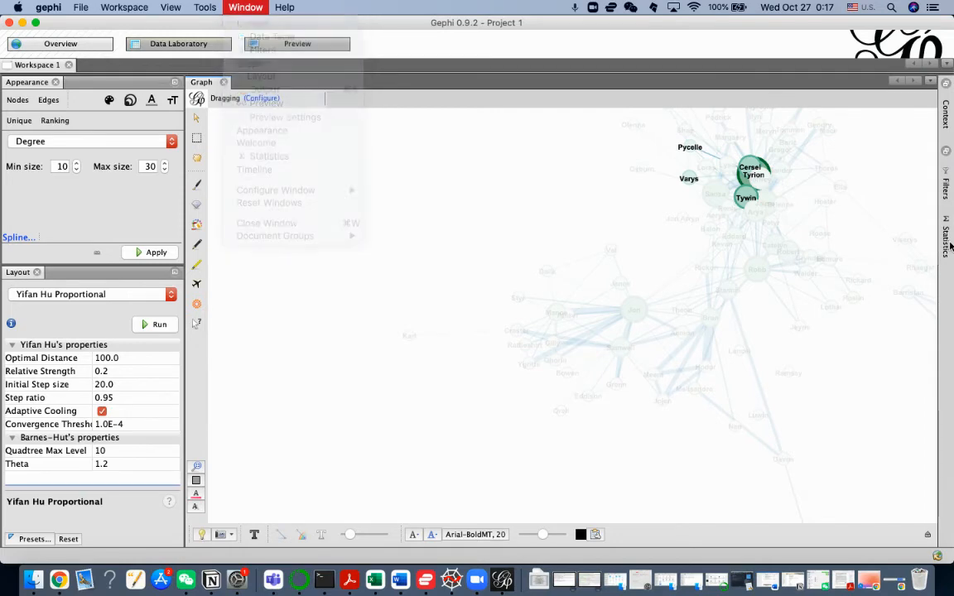
{"action": "left_click", "coordinate": [253, 8]}
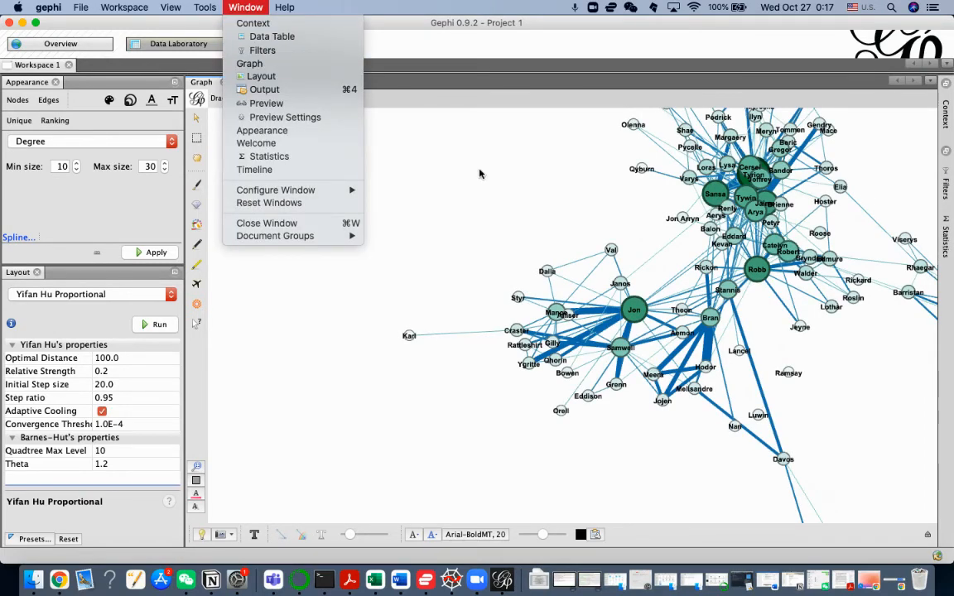
{"action": "left_click", "coordinate": [337, 159]}
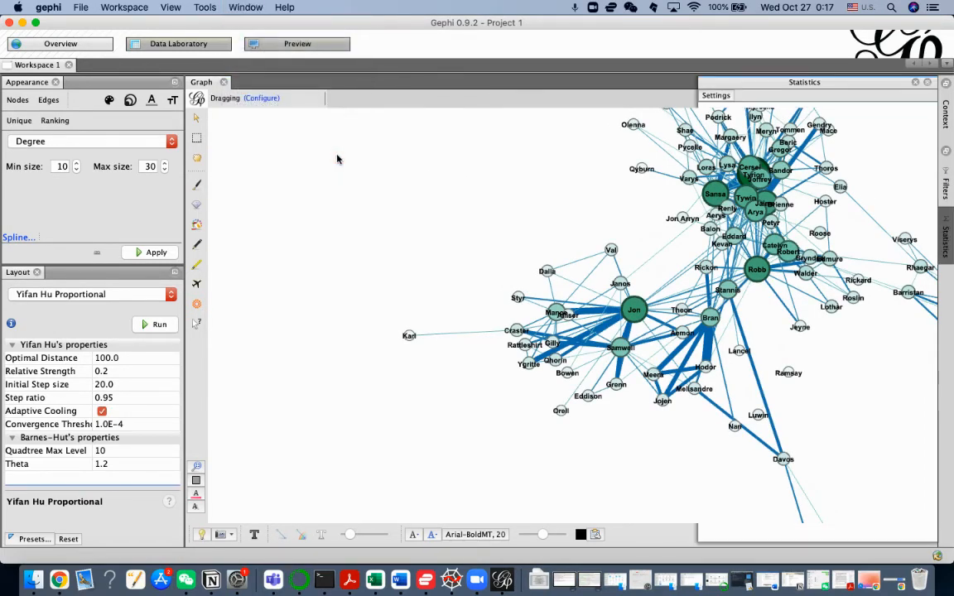
{"action": "left_click", "coordinate": [928, 82]}
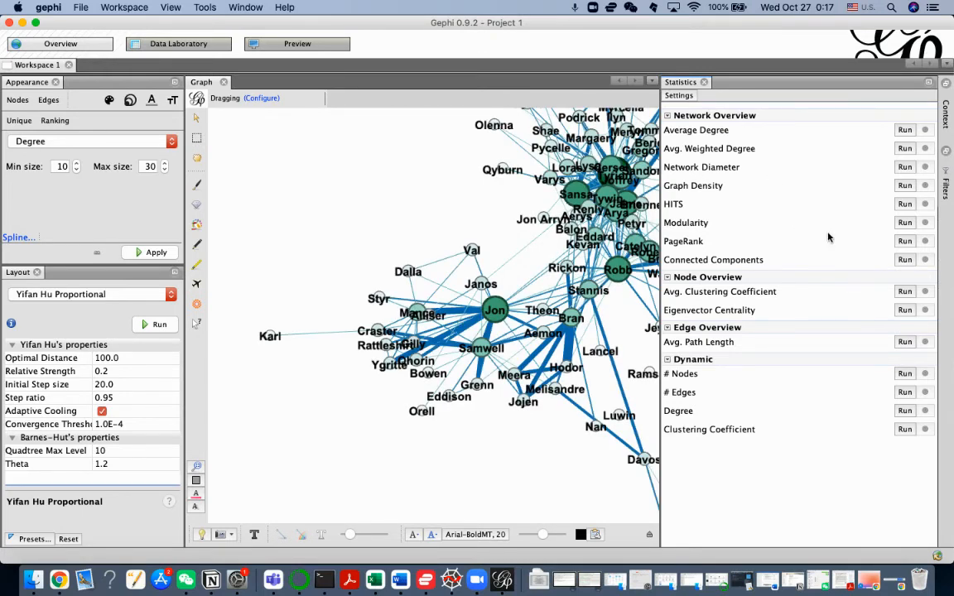
Step: Run the PageRank statistic as undirected with probability 0.85 and epsilon 0.001, without edge weights, and close its report
{"action": "left_click", "coordinate": [905, 241]}
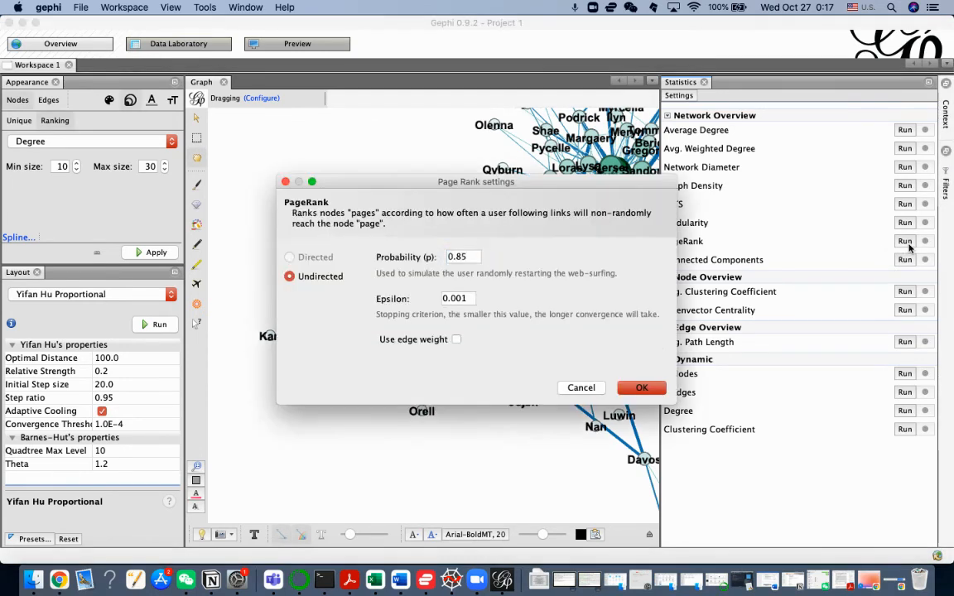
{"action": "left_click", "coordinate": [635, 395]}
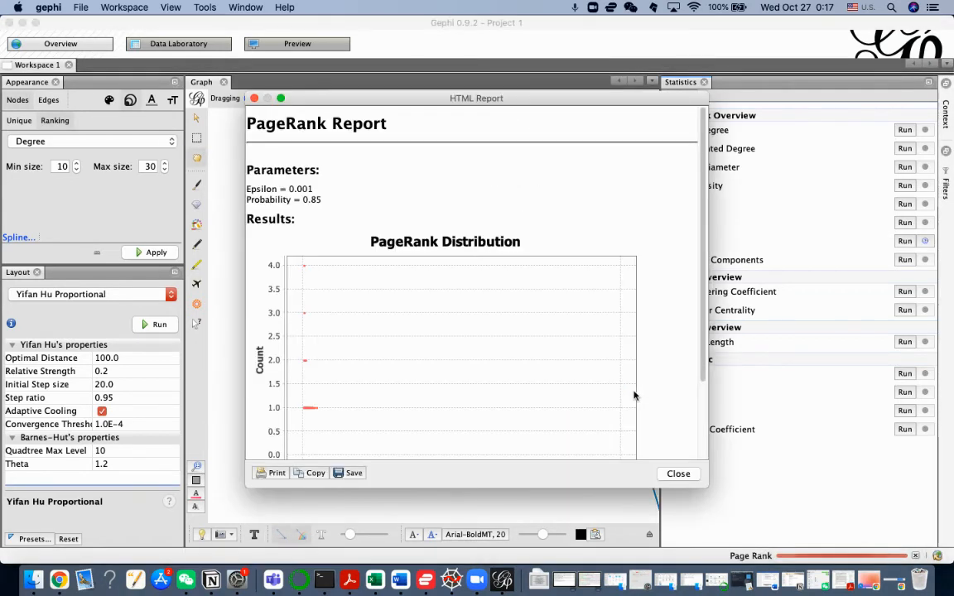
{"action": "left_click", "coordinate": [672, 473]}
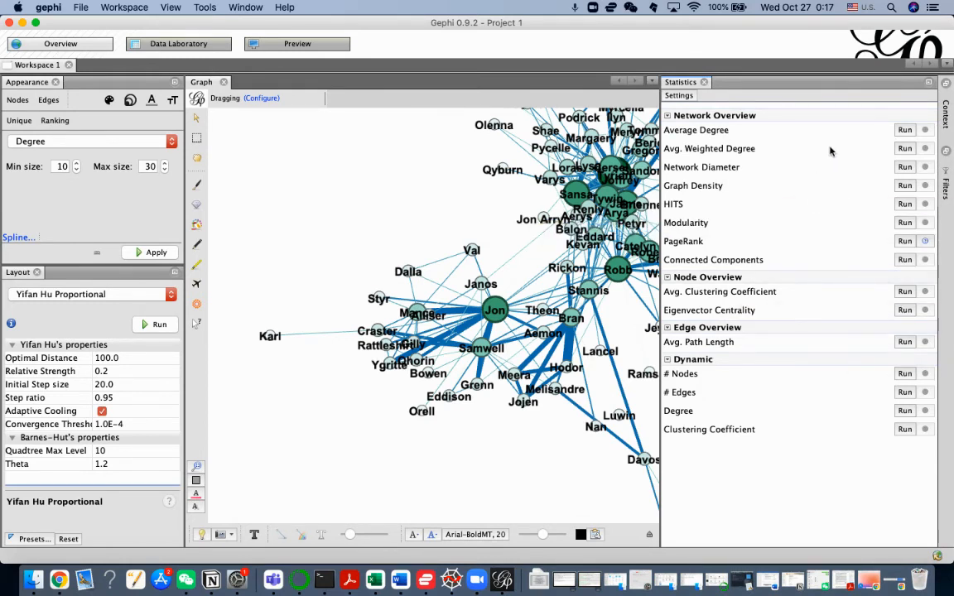
Step: Run the Average Degree and Avg. Weighted Degree statistics, closing each report
{"action": "left_click", "coordinate": [903, 131]}
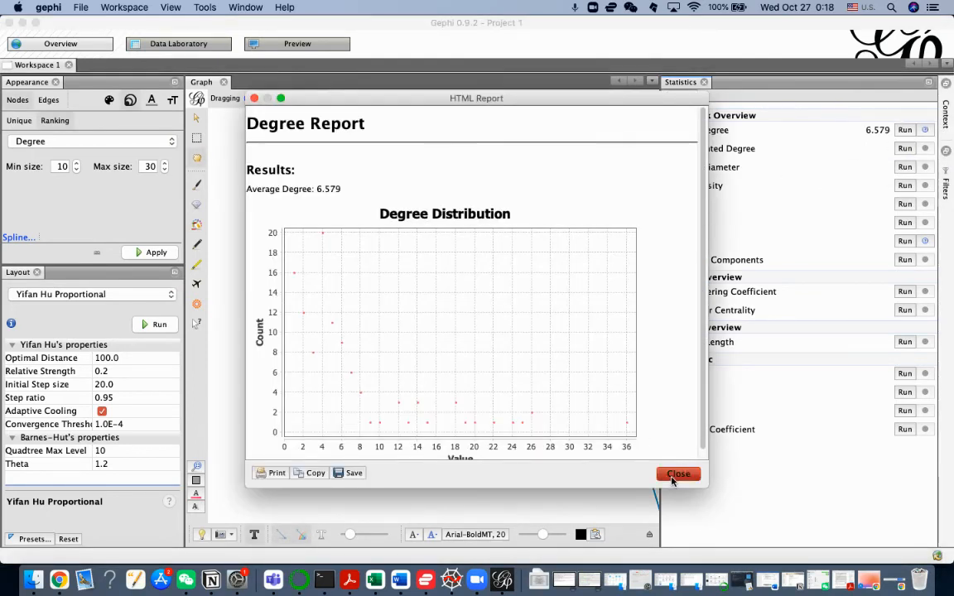
{"action": "left_click", "coordinate": [677, 475]}
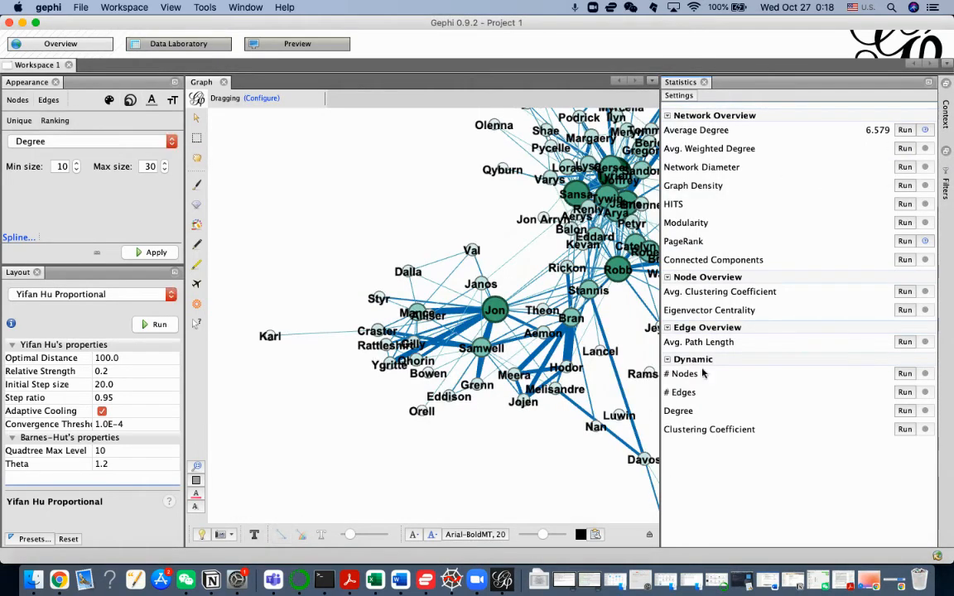
{"action": "left_click", "coordinate": [905, 151]}
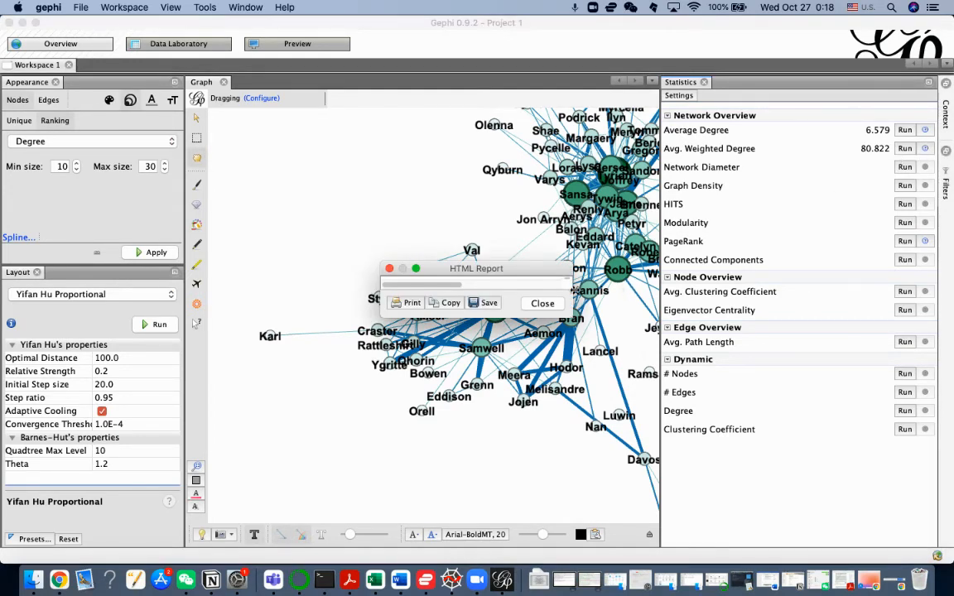
{"action": "left_click", "coordinate": [542, 304]}
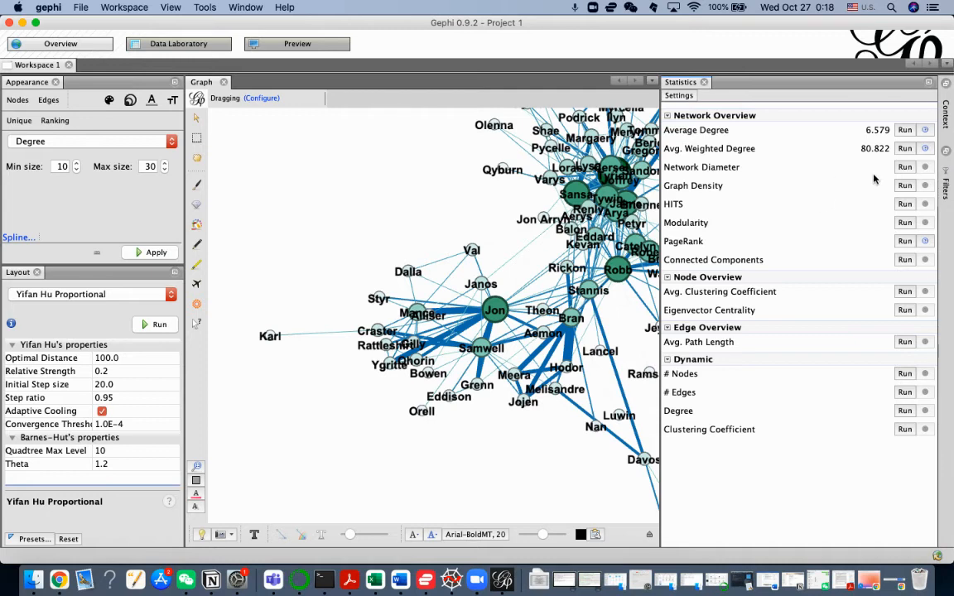
Step: Run the Network Diameter statistic as undirected without normalizing centralities, and close the graph distance report
{"action": "left_click", "coordinate": [904, 168]}
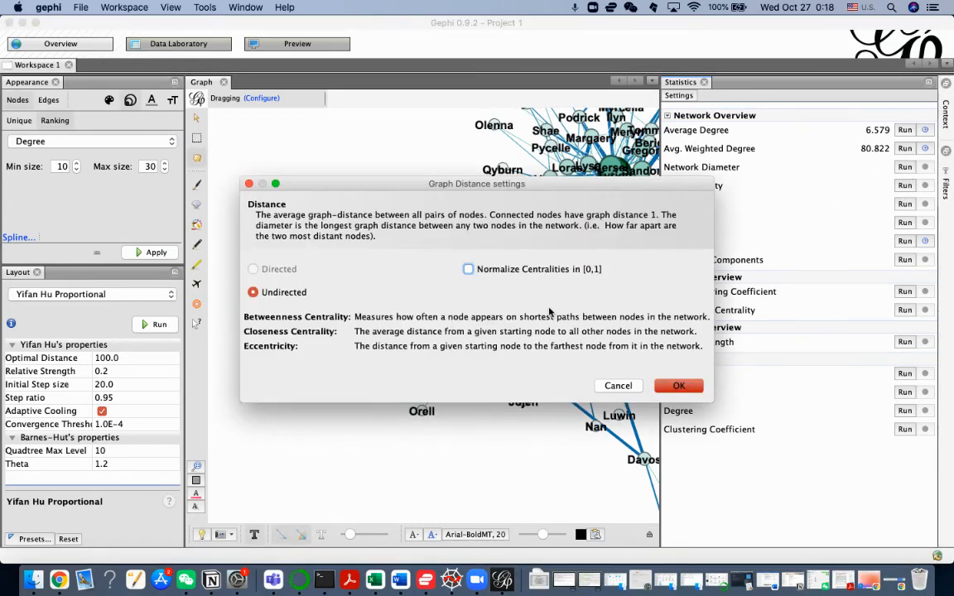
{"action": "left_click", "coordinate": [674, 386]}
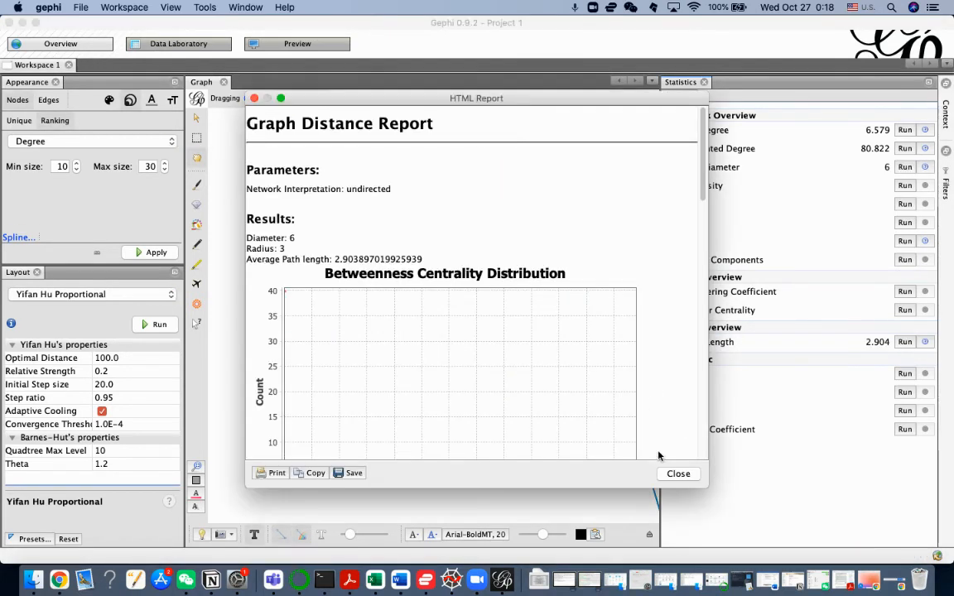
{"action": "left_click", "coordinate": [678, 474]}
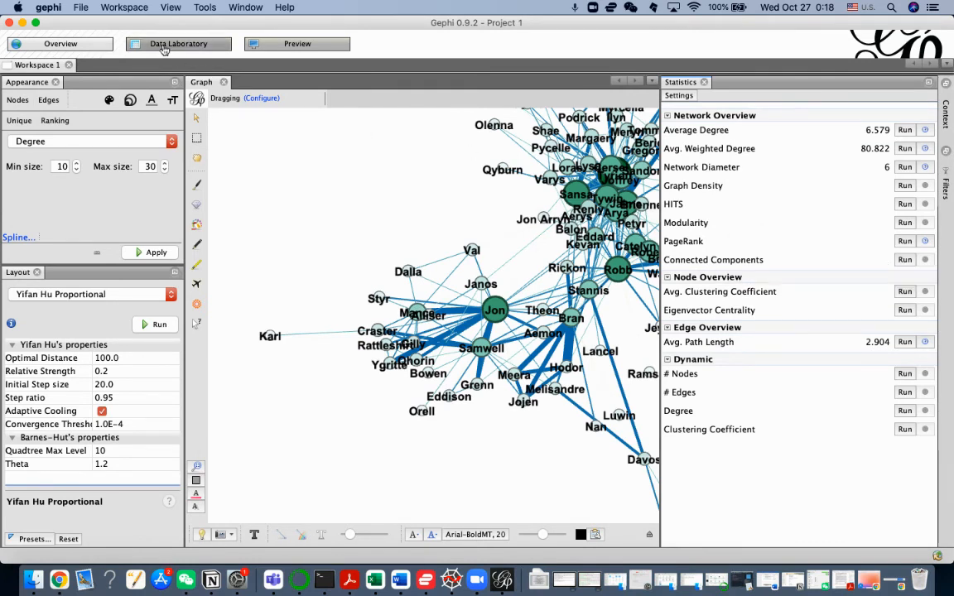
Step: Examine the available ranking attributes and the computed PageRank, degree and centrality columns in the node data table, and return to the graph overview
{"action": "left_click", "coordinate": [101, 139]}
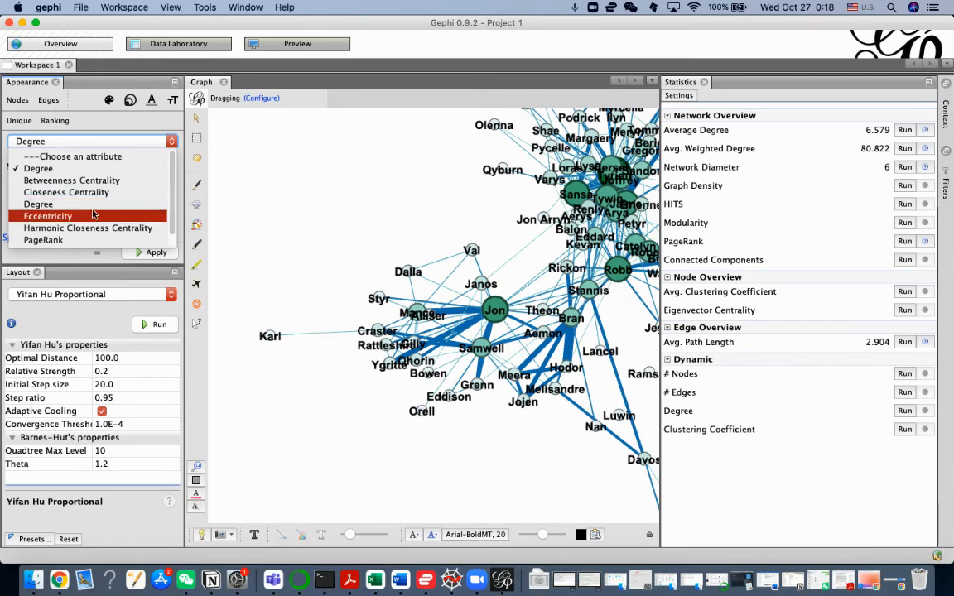
{"action": "left_click", "coordinate": [140, 72]}
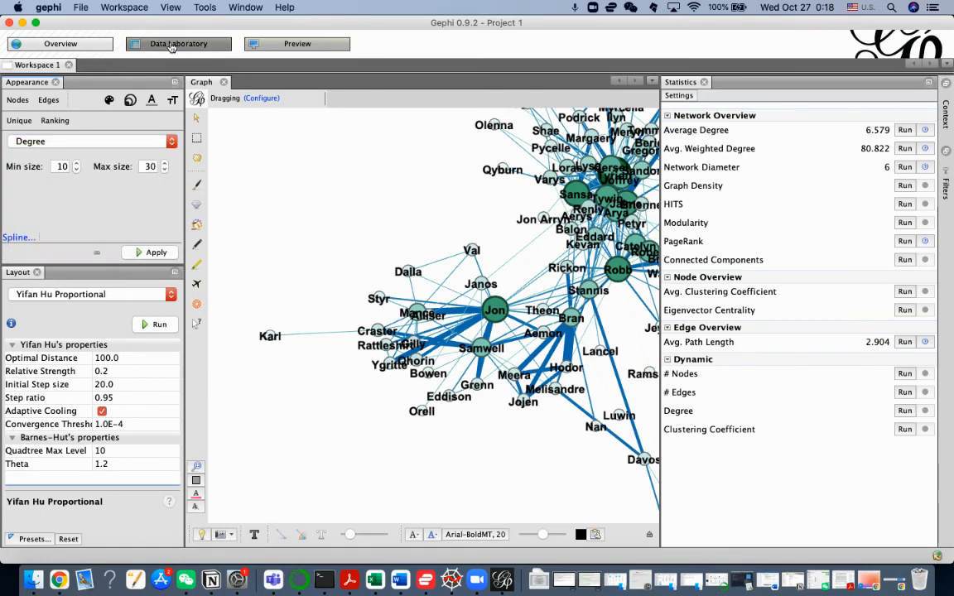
{"action": "left_click", "coordinate": [170, 44]}
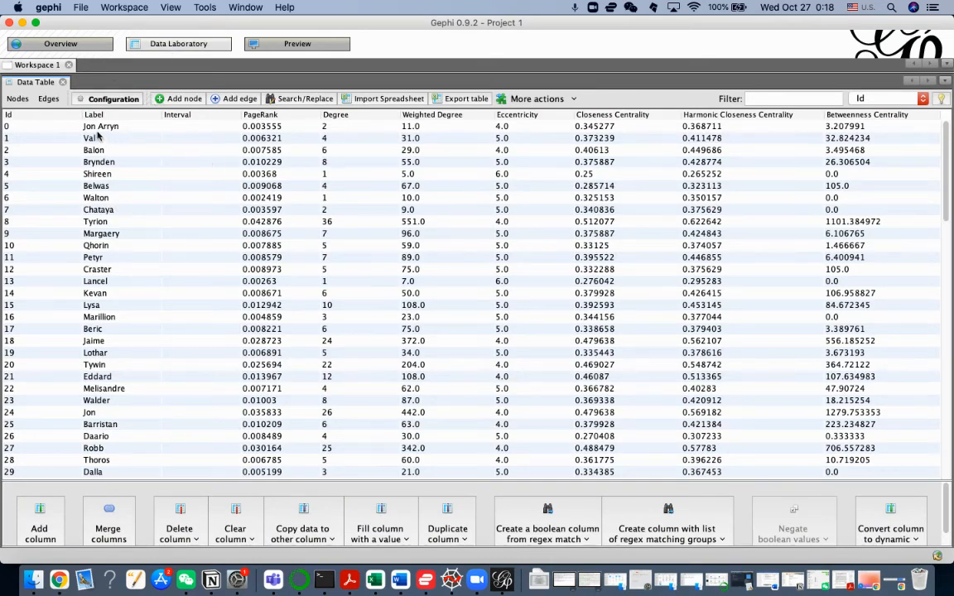
{"action": "left_click", "coordinate": [48, 99]}
{"action": "left_click", "coordinate": [18, 99]}
{"action": "left_click", "coordinate": [419, 128]}
{"action": "key", "text": "Down"}
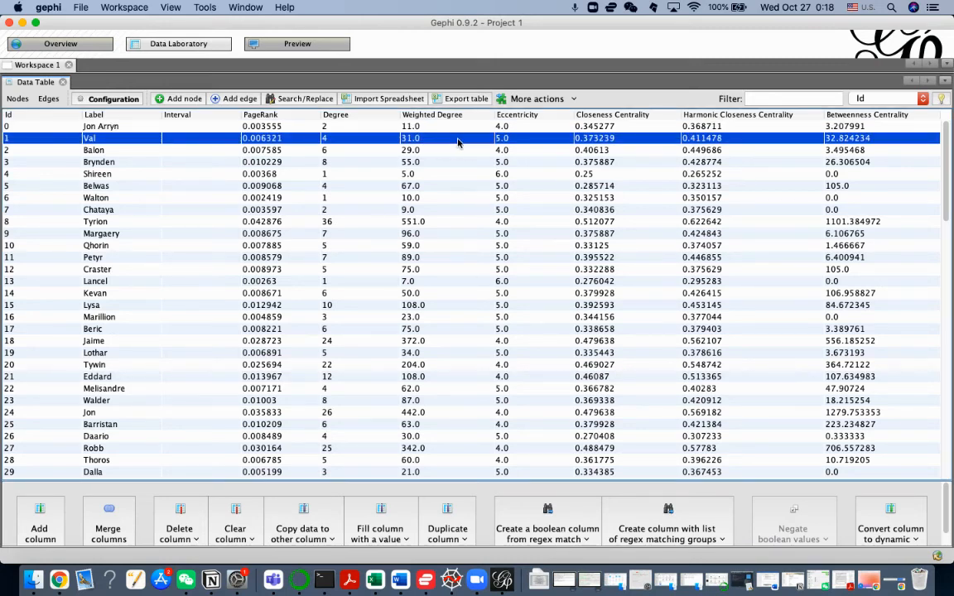
{"action": "key", "text": "Down"}
{"action": "key", "text": "Down"}
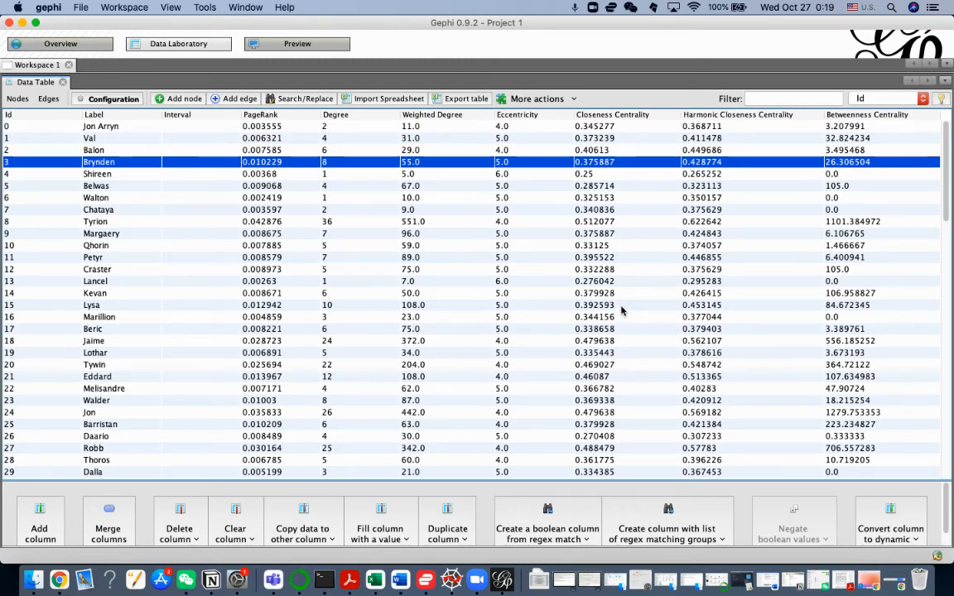
{"action": "left_click", "coordinate": [59, 51]}
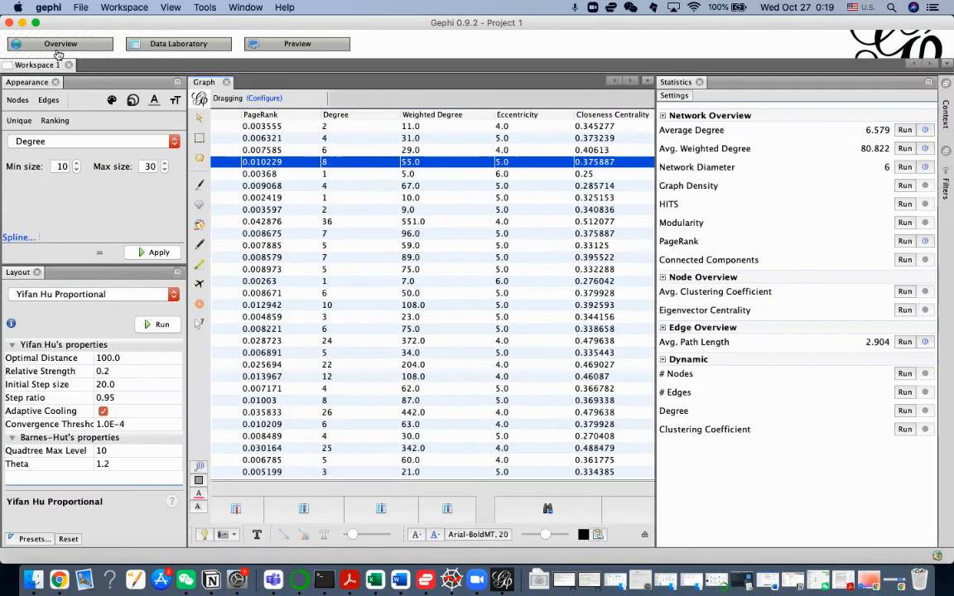
{"action": "left_click", "coordinate": [152, 50]}
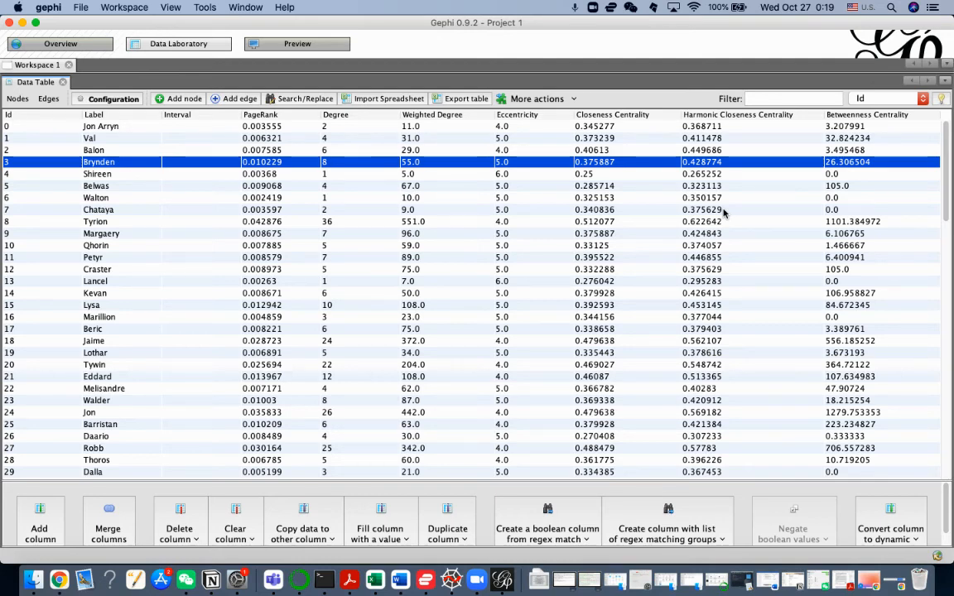
{"action": "left_click", "coordinate": [60, 42]}
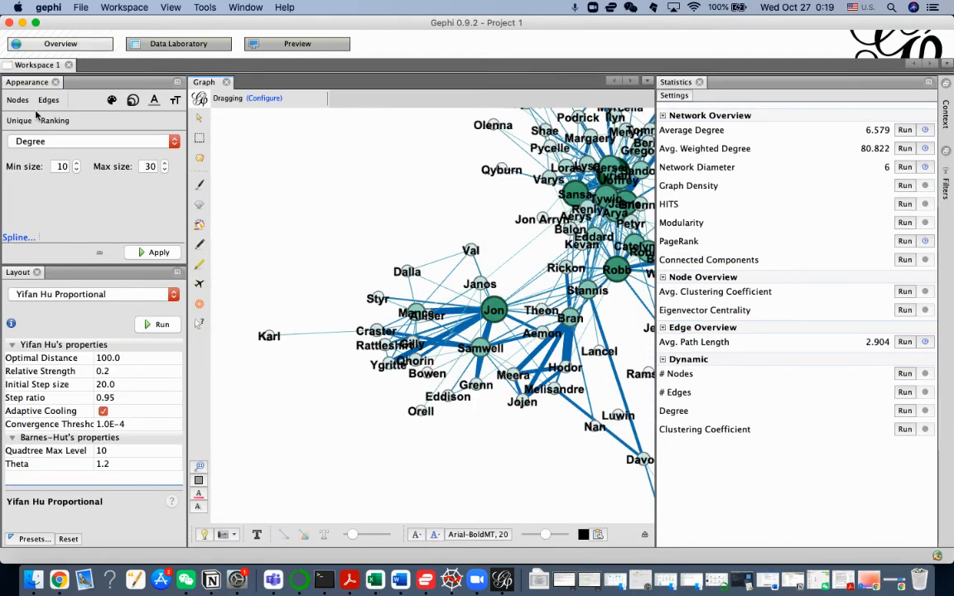
Step: Rank the node sizes by PageRank with a minimum of 10 and a maximum of 30, and inspect the resized nodes
{"action": "left_click", "coordinate": [68, 144]}
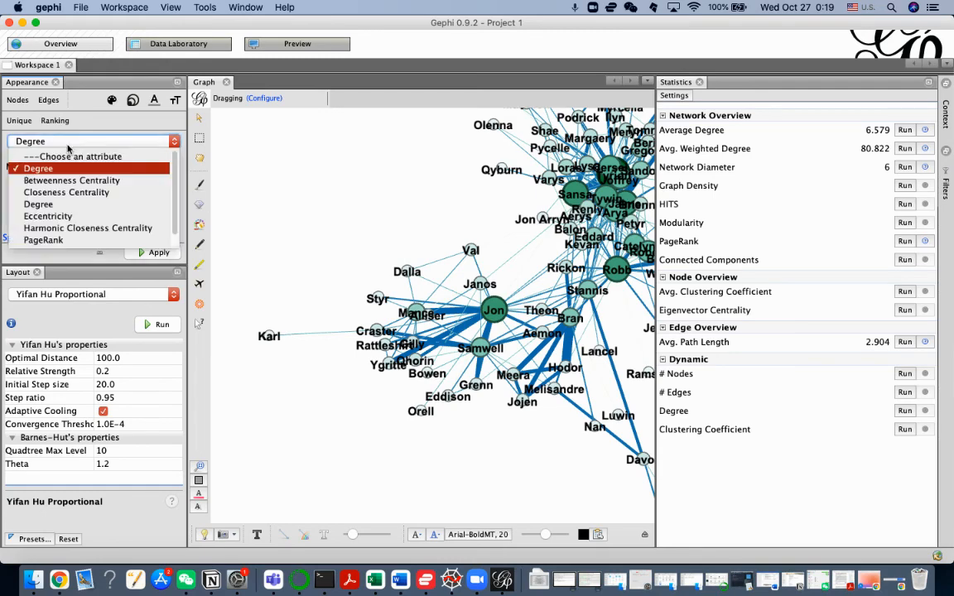
{"action": "scroll", "coordinate": [536, 276], "scroll_direction": "up", "scroll_amount": 2}
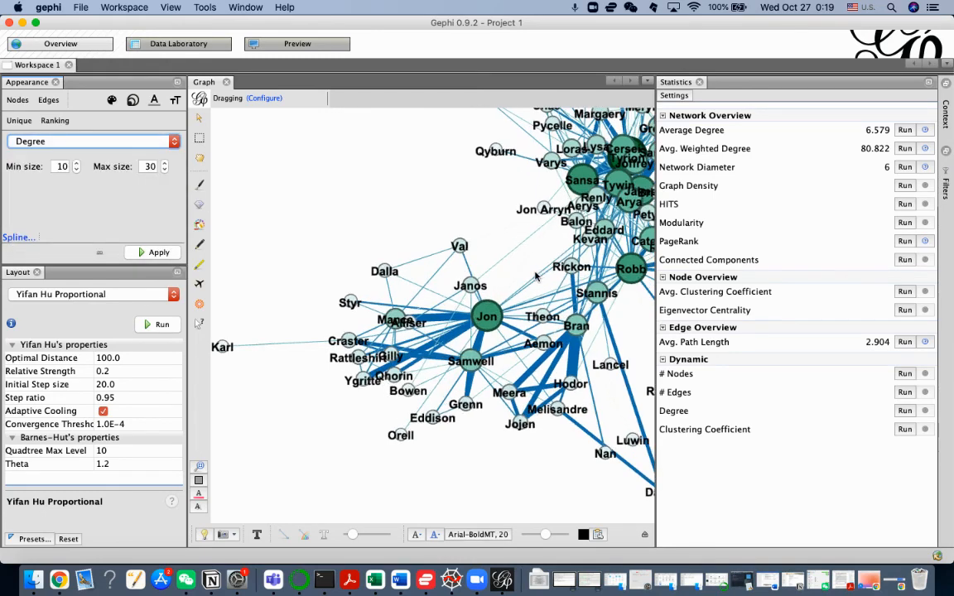
{"action": "scroll", "coordinate": [537, 276], "scroll_direction": "down", "scroll_amount": 10}
{"action": "scroll", "coordinate": [608, 280], "scroll_direction": "up", "scroll_amount": 5}
{"action": "scroll", "coordinate": [451, 256], "scroll_direction": "up", "scroll_amount": 4}
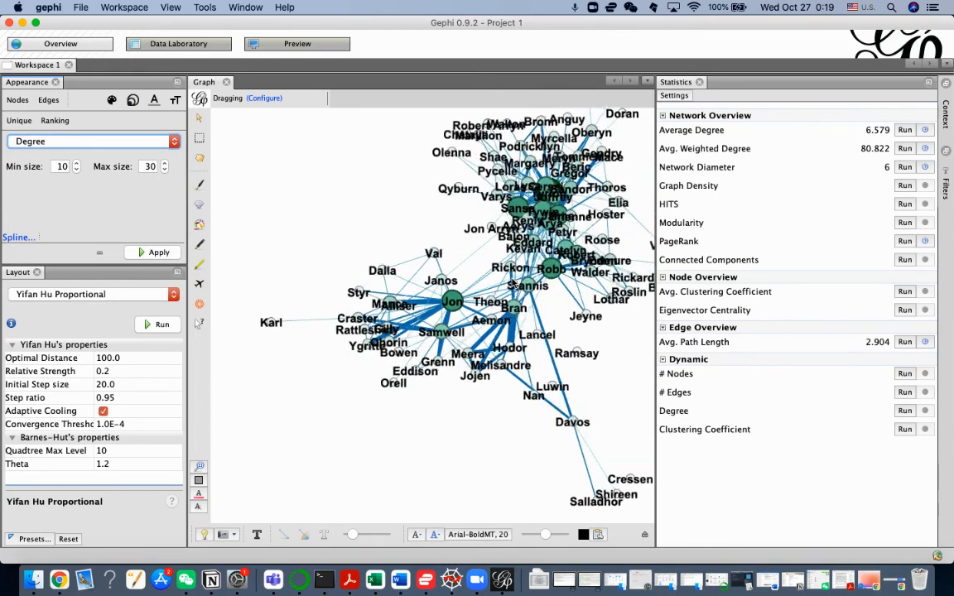
{"action": "left_click", "coordinate": [89, 143]}
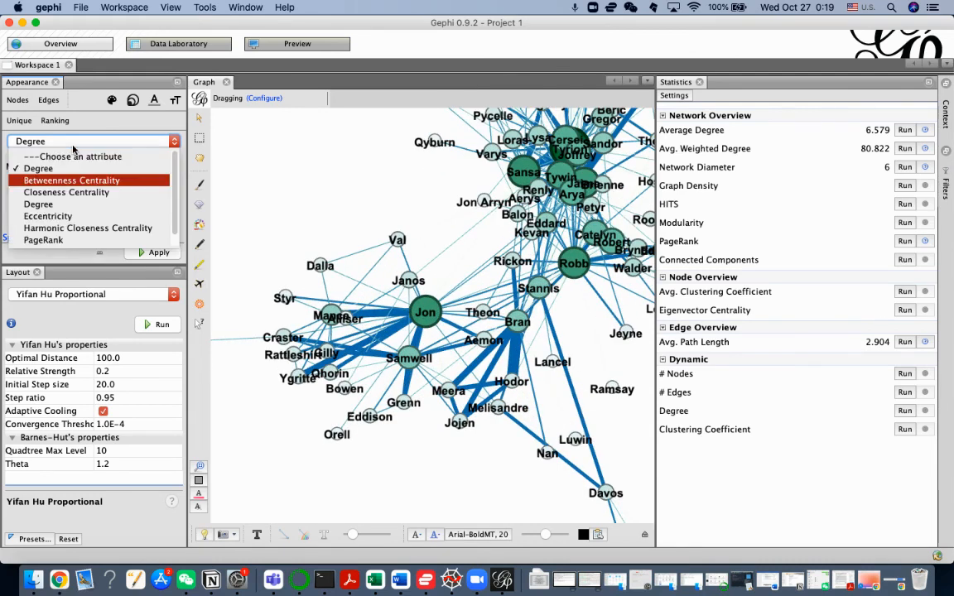
{"action": "left_click", "coordinate": [95, 241]}
{"action": "left_click", "coordinate": [140, 254]}
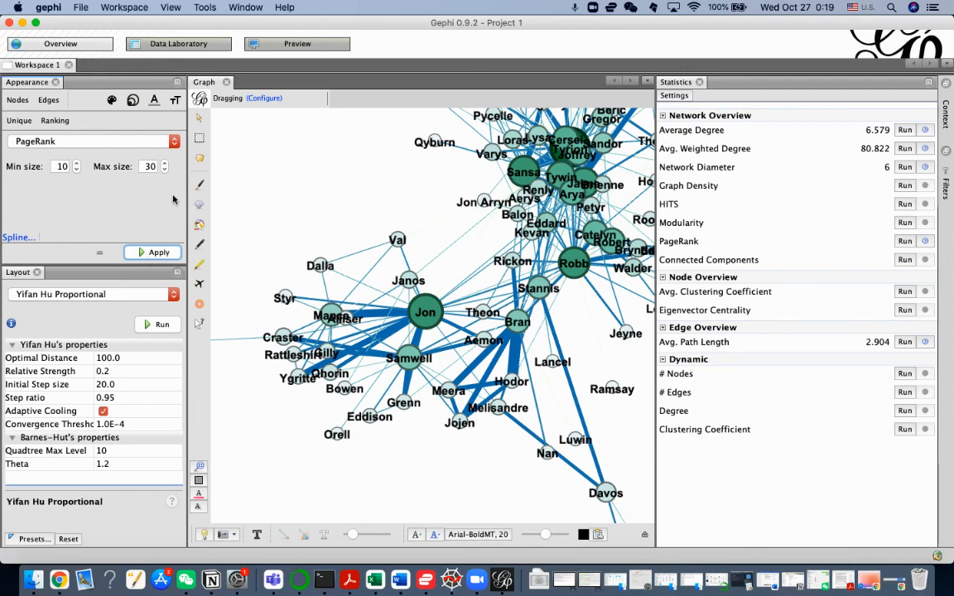
{"action": "scroll", "coordinate": [443, 264], "scroll_direction": "down", "scroll_amount": 5}
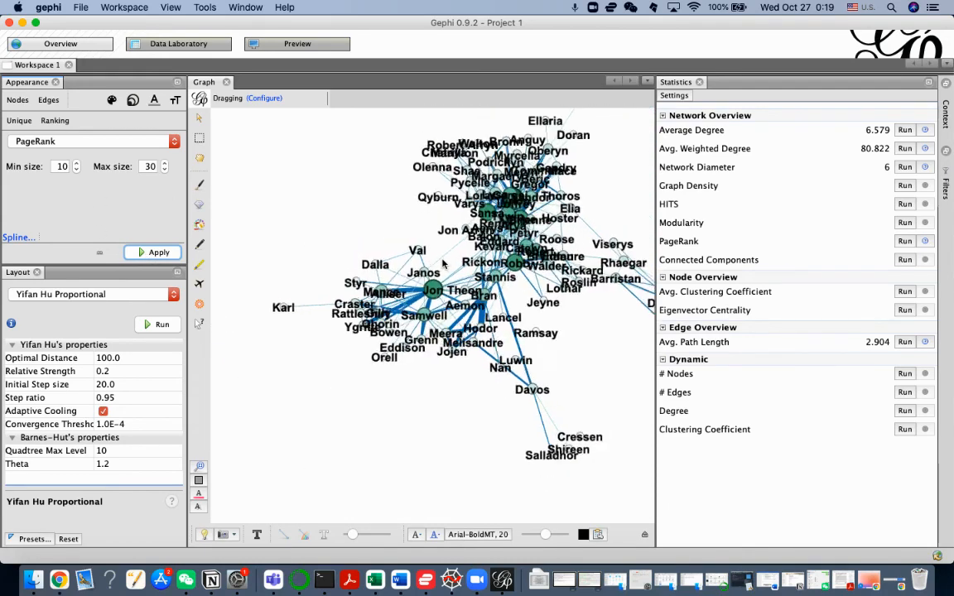
{"action": "scroll", "coordinate": [443, 263], "scroll_direction": "up", "scroll_amount": 1}
{"action": "scroll", "coordinate": [443, 264], "scroll_direction": "up", "scroll_amount": 3}
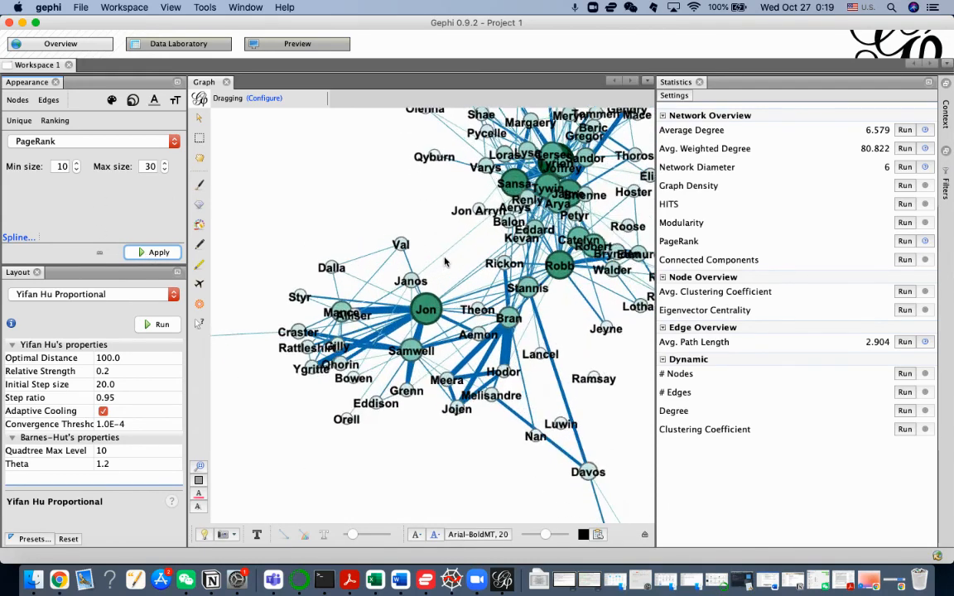
Step: Try sizing the nodes by Betweenness Centrality and return the size ranking to PageRank
{"action": "left_click", "coordinate": [123, 146]}
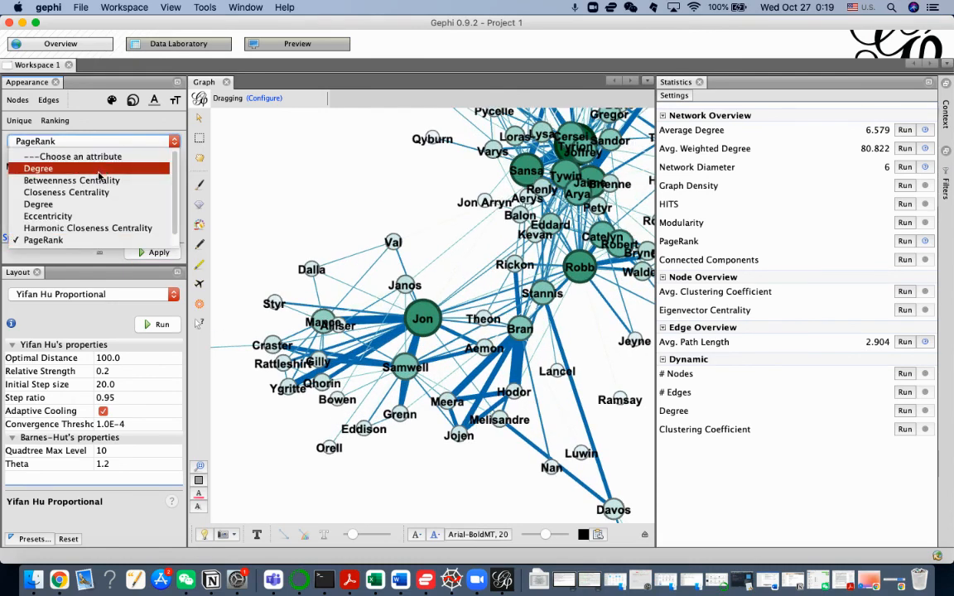
{"action": "left_click", "coordinate": [97, 180]}
{"action": "left_click", "coordinate": [141, 254]}
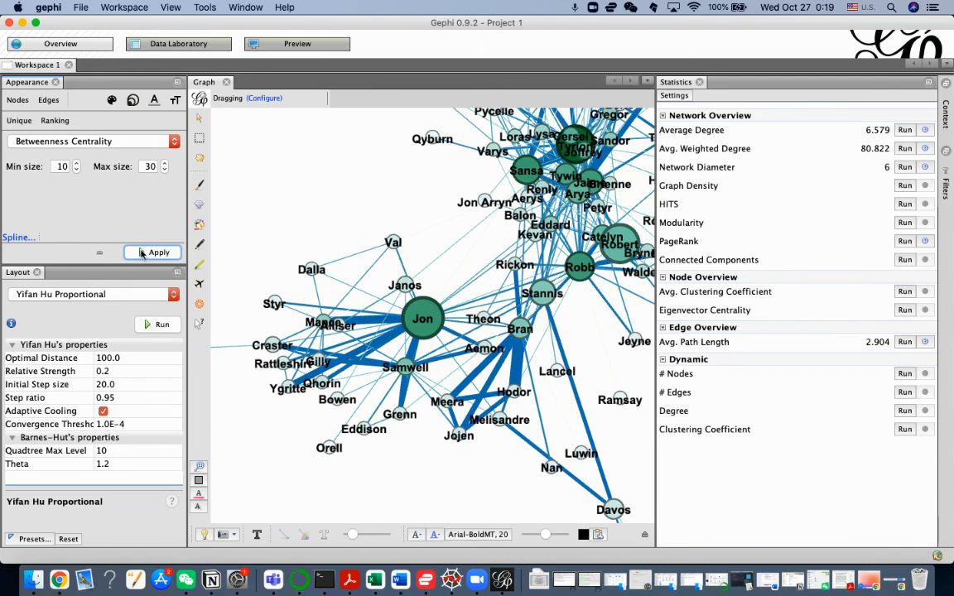
{"action": "left_click", "coordinate": [172, 142]}
{"action": "left_click", "coordinate": [66, 240]}
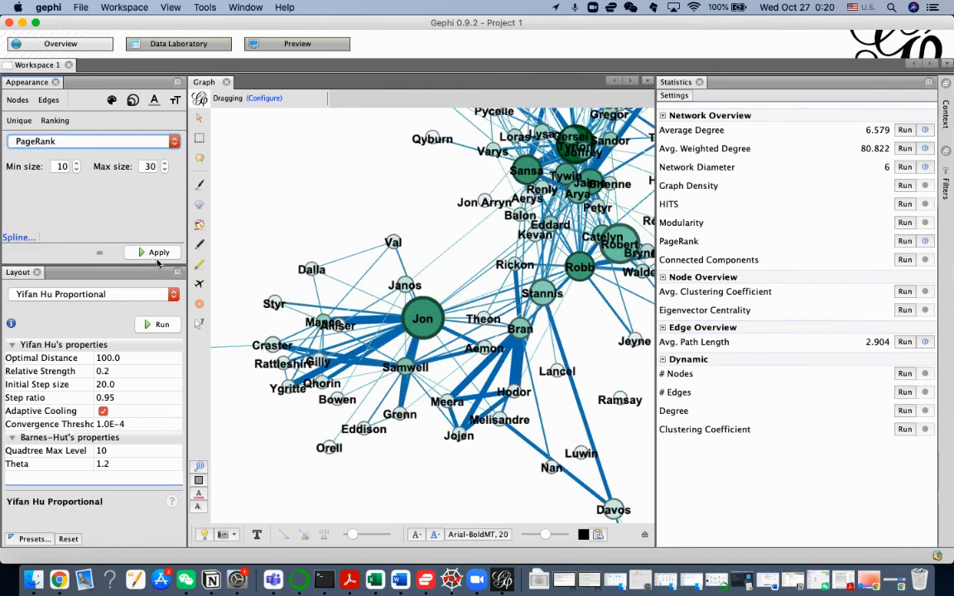
{"action": "left_click", "coordinate": [154, 253]}
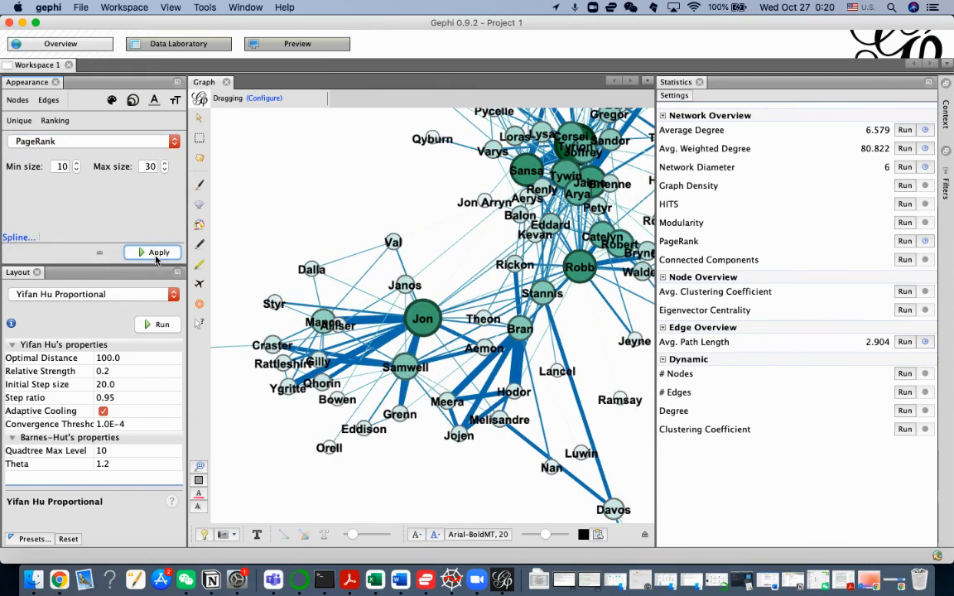
Step: Color the nodes by Betweenness Centrality using the existing white-to-green gradient
{"action": "left_click", "coordinate": [115, 101]}
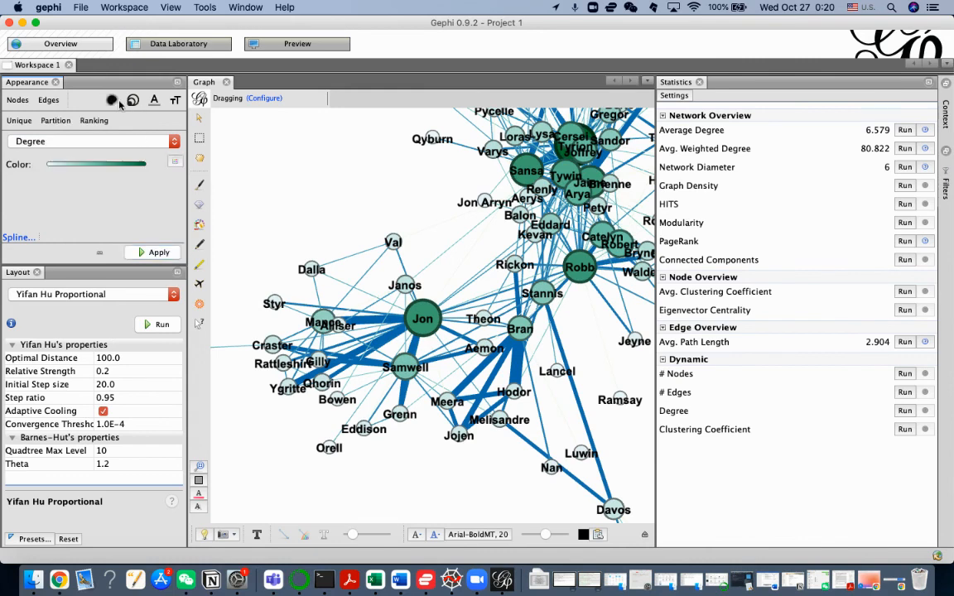
{"action": "left_click", "coordinate": [108, 144]}
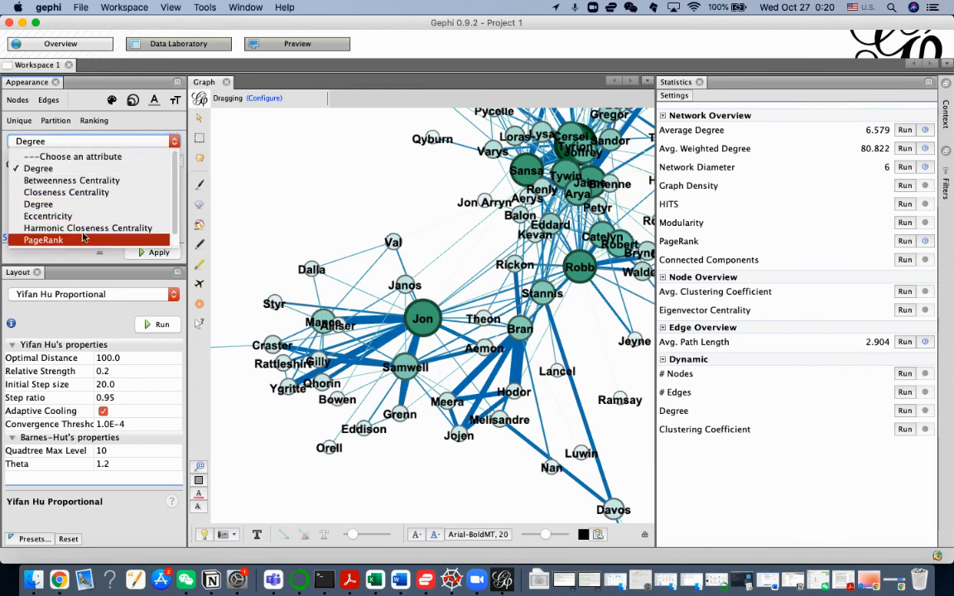
{"action": "left_click", "coordinate": [94, 184]}
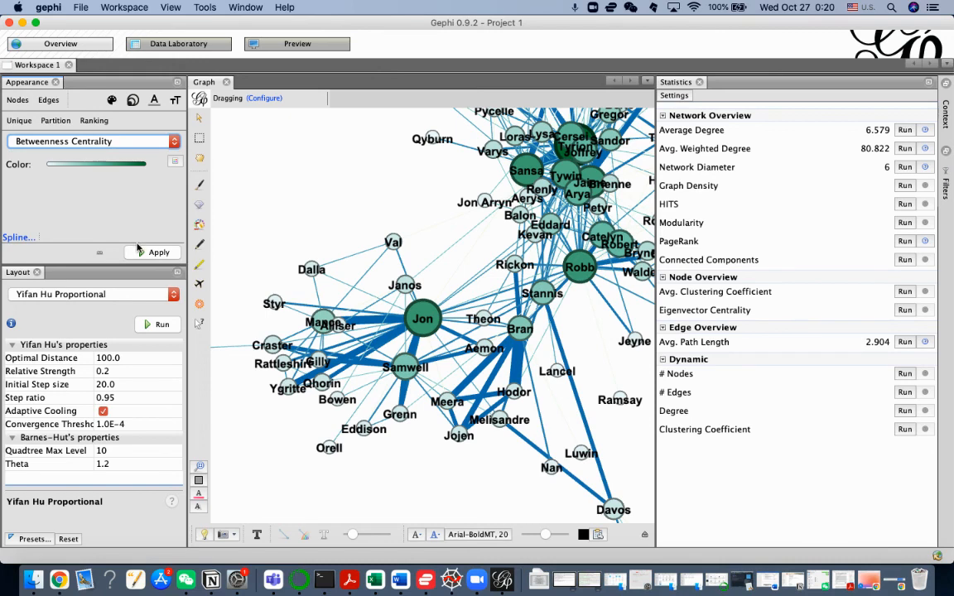
{"action": "left_click", "coordinate": [138, 249]}
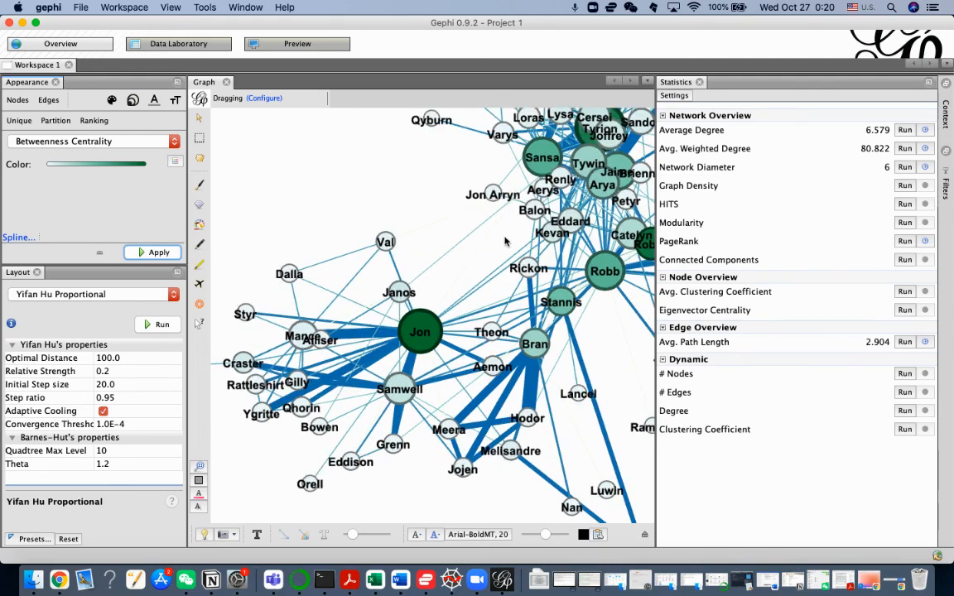
{"action": "scroll", "coordinate": [530, 240], "scroll_direction": "down", "scroll_amount": 3}
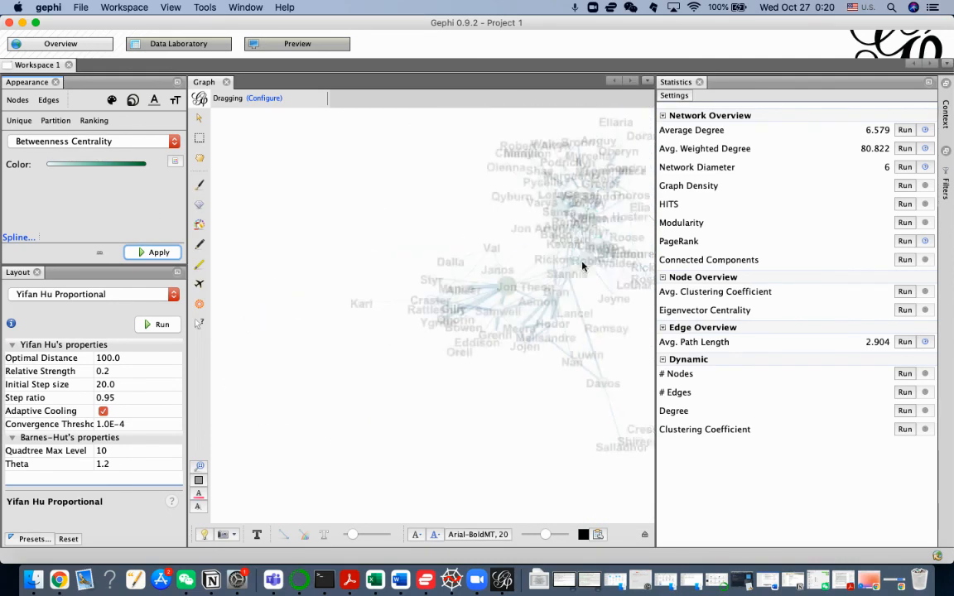
Step: Minimize the Statistics window to enlarge the graph area, and reopen the node data table in the Data Laboratory
{"action": "left_click", "coordinate": [928, 81]}
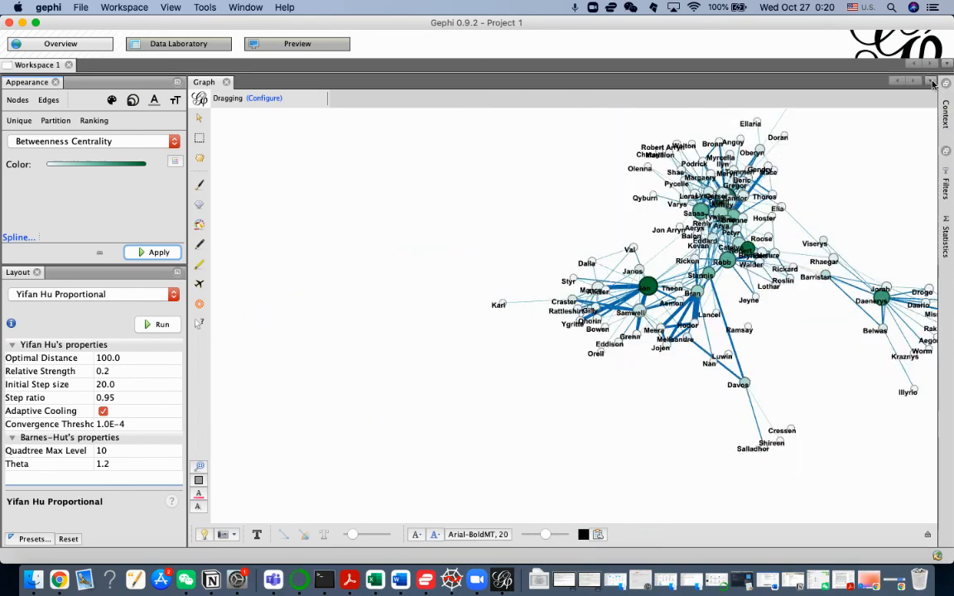
{"action": "scroll", "coordinate": [768, 238], "scroll_direction": "up", "scroll_amount": 4}
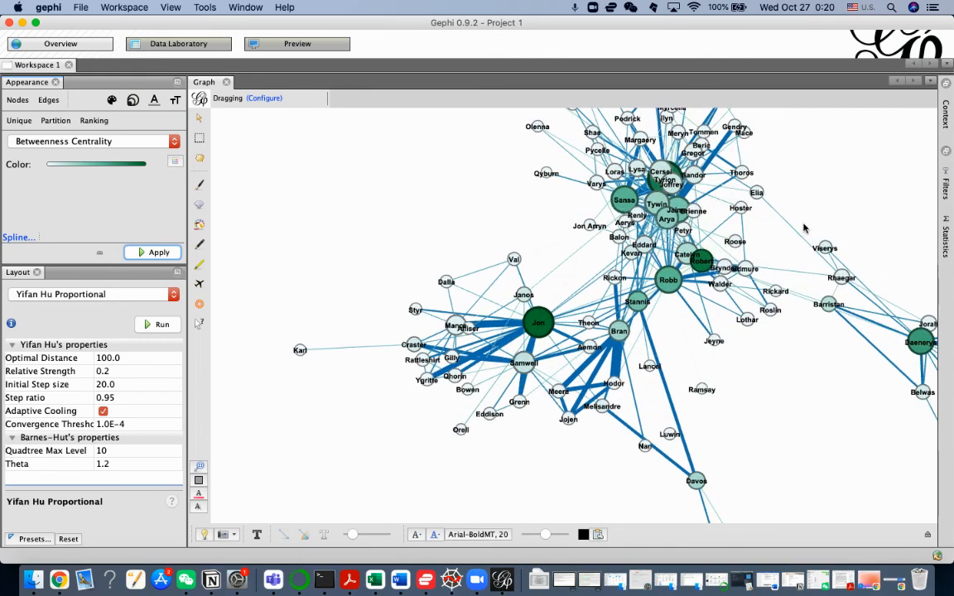
{"action": "left_click", "coordinate": [161, 48]}
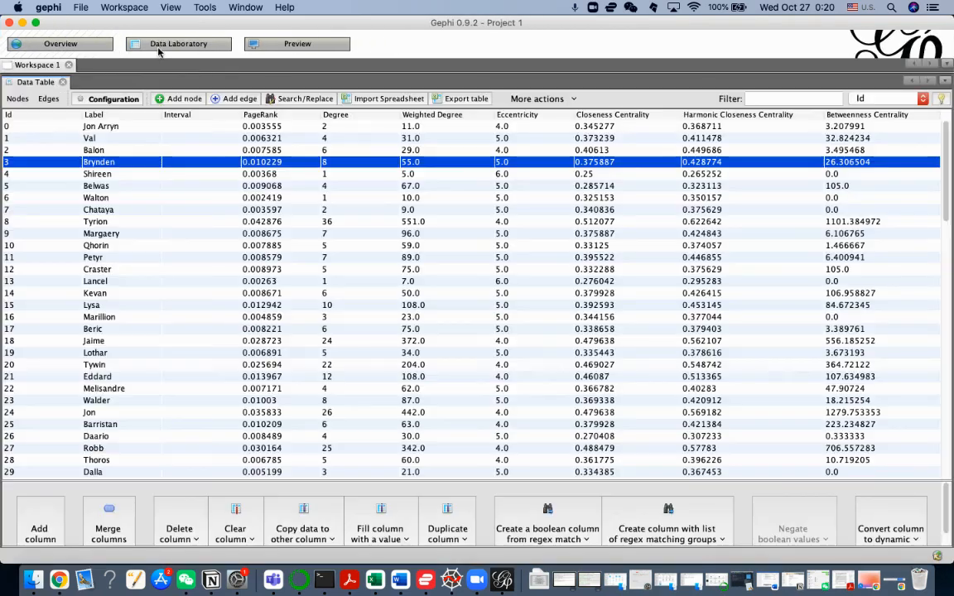